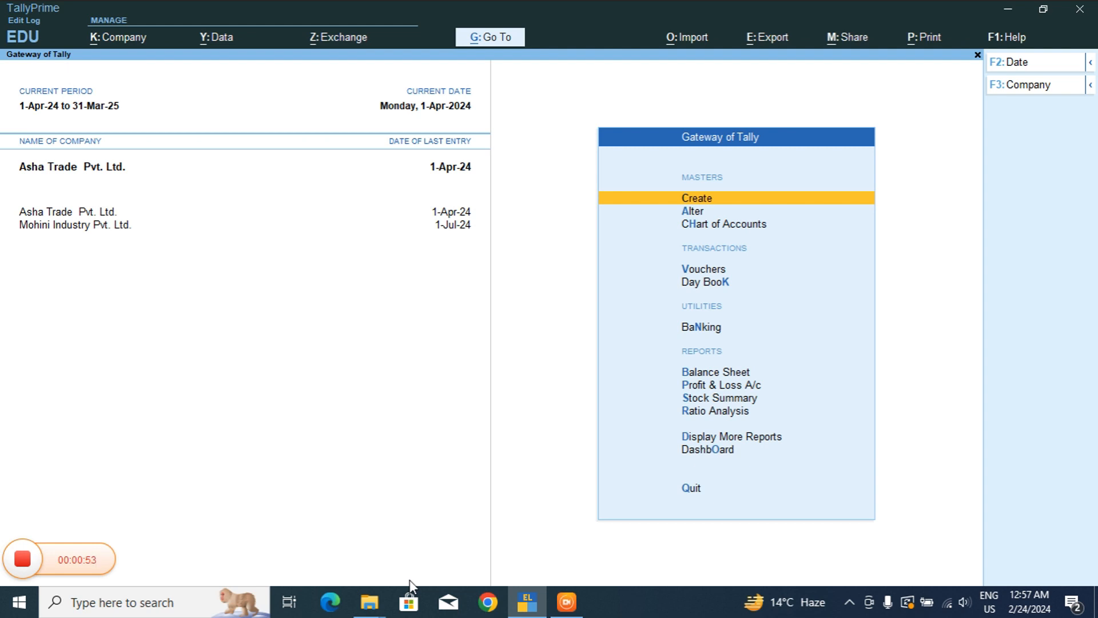
Review the accounting and interest calculation options in the company features of Asha Trade Pvt. Ltd.
{"action": "key", "text": "F11"}
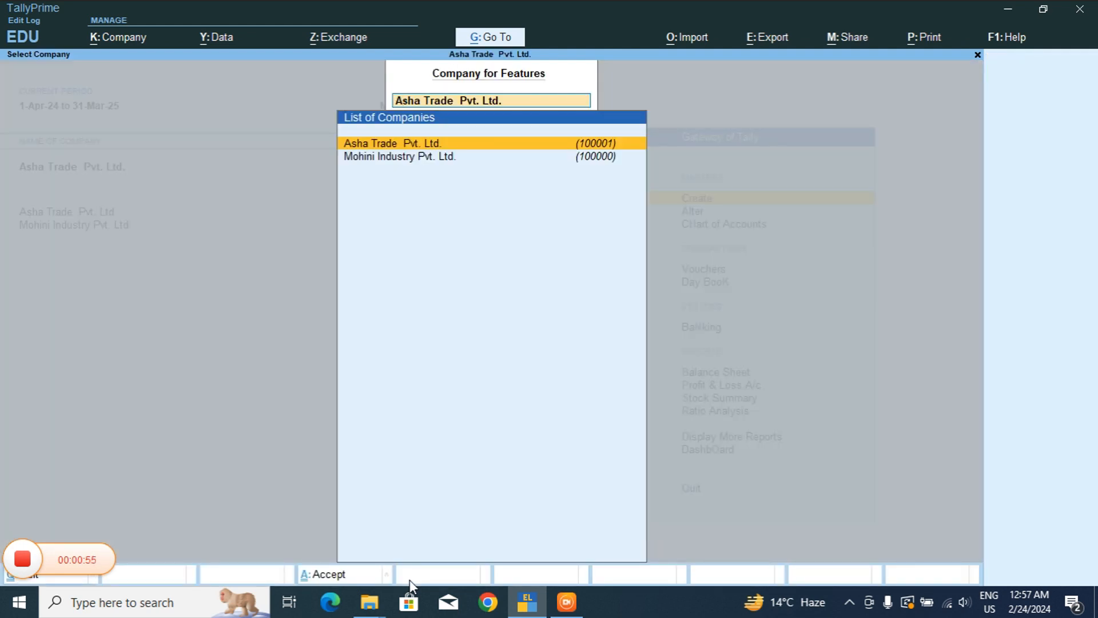
{"action": "key", "text": "Return"}
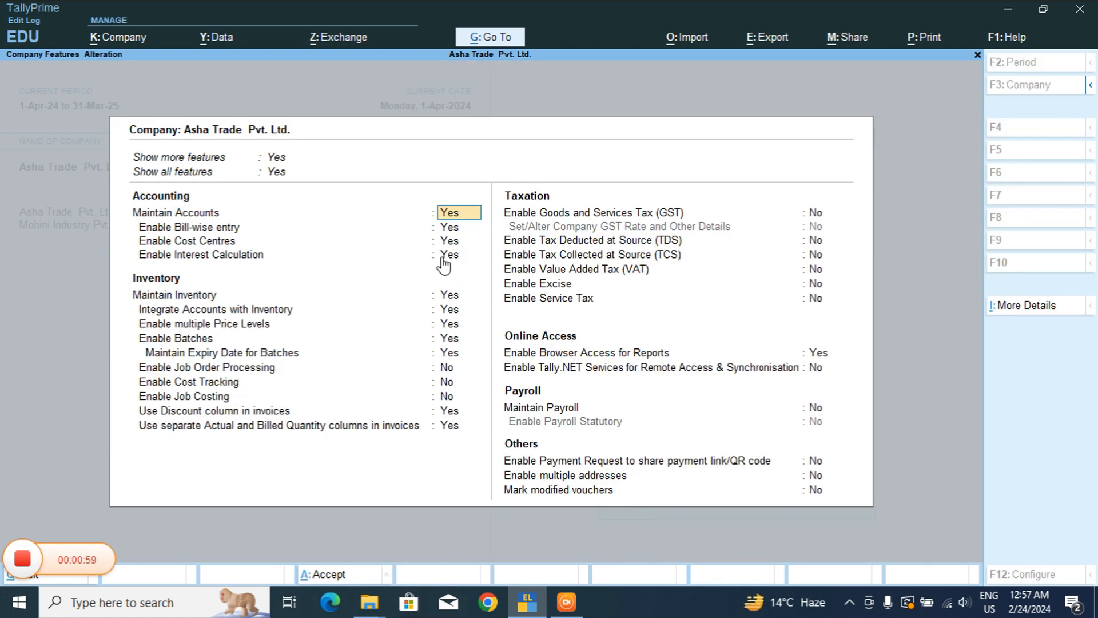
{"action": "key", "text": "F3"}
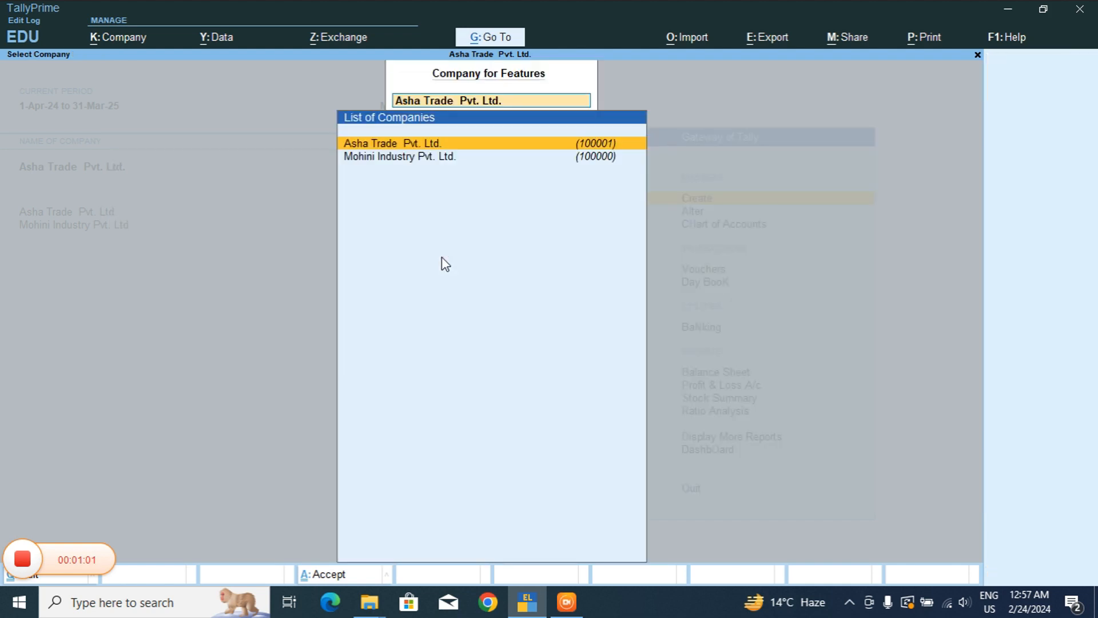
{"action": "key", "text": "BackSpace"}
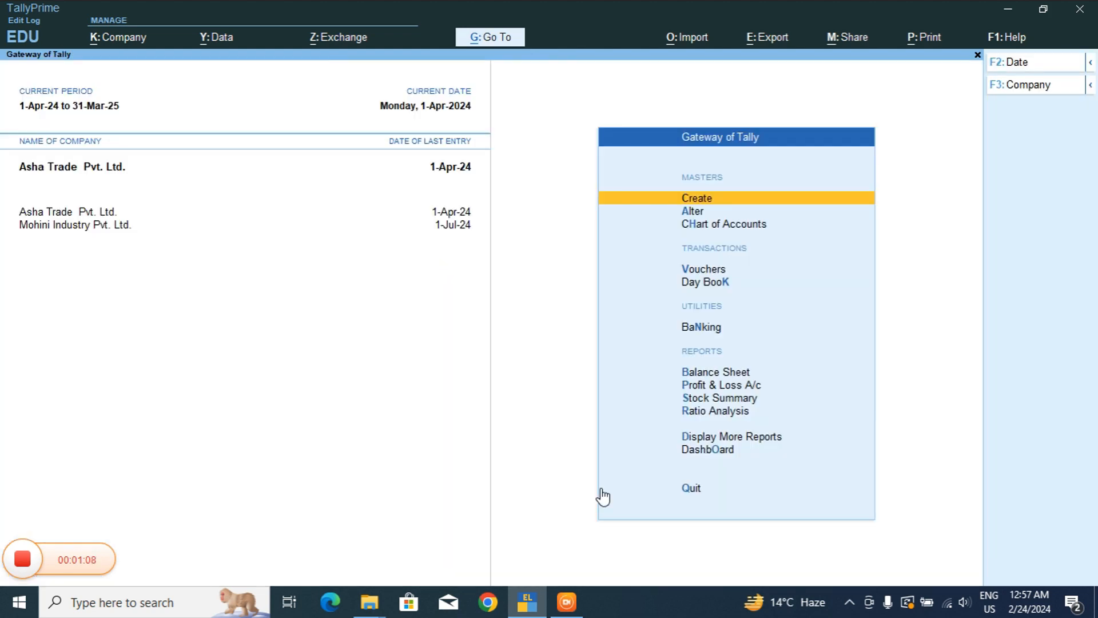
{"action": "key", "text": "Down"}
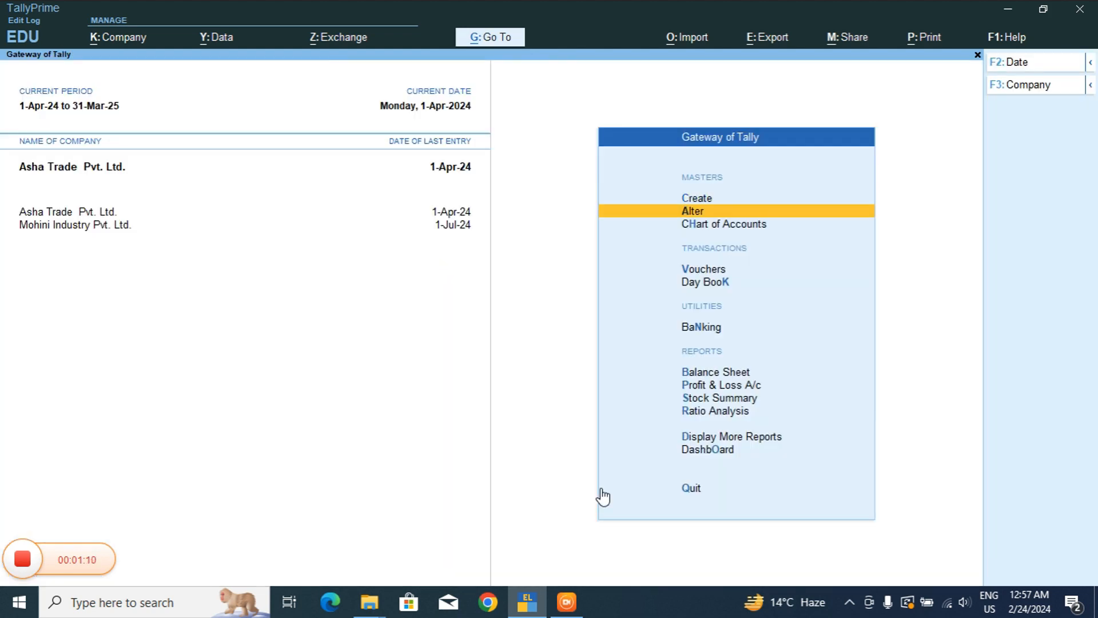
{"action": "key", "text": "Up"}
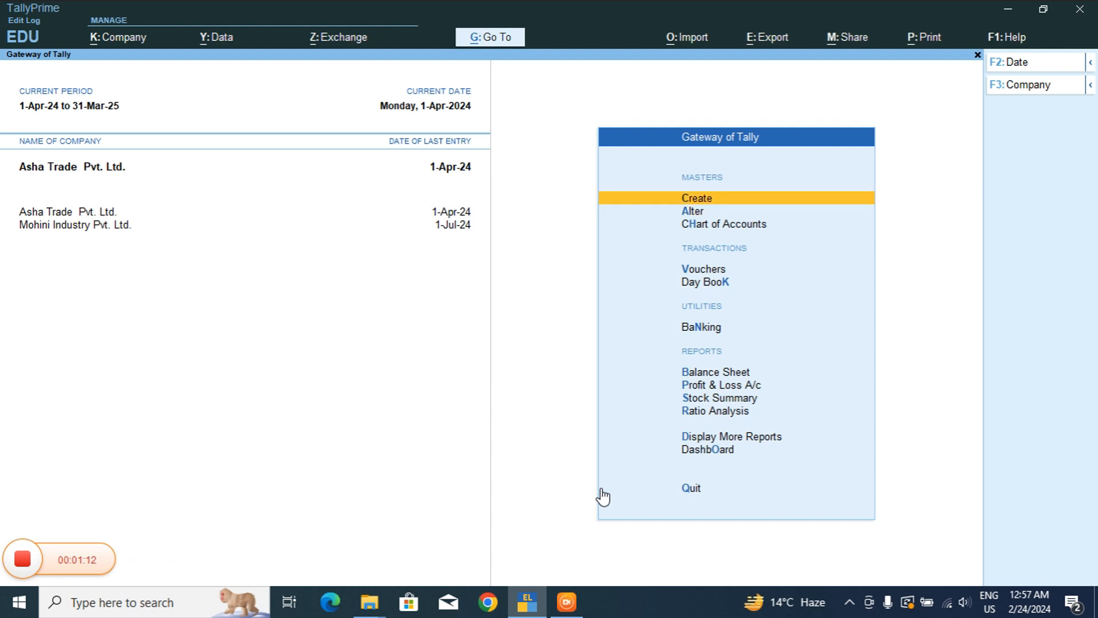
{"action": "key", "text": "Return"}
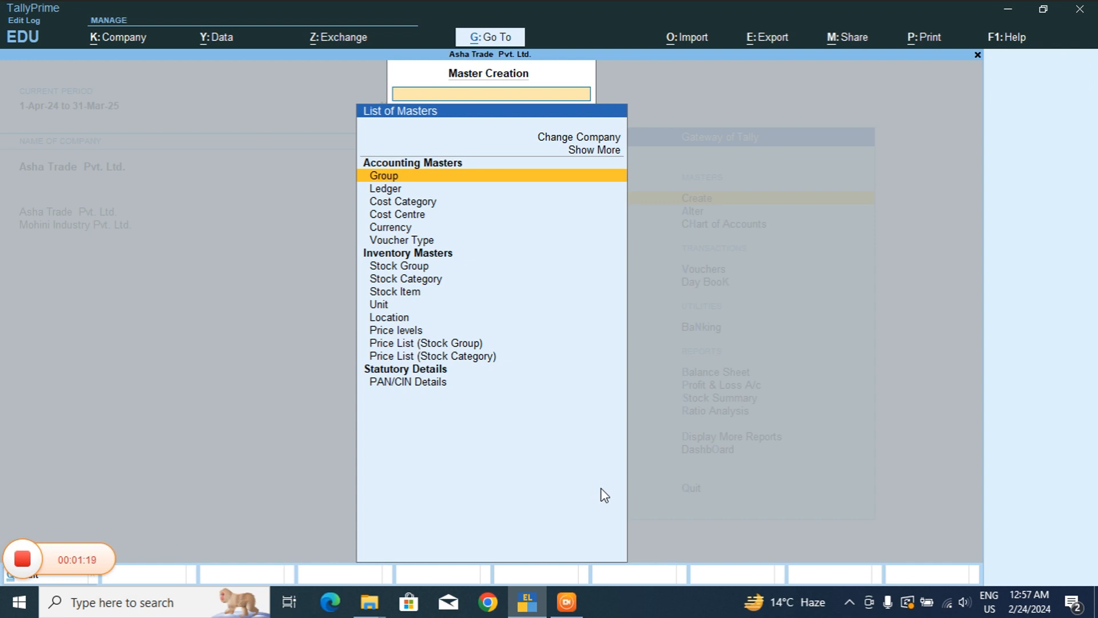
{"action": "key", "text": "Down"}
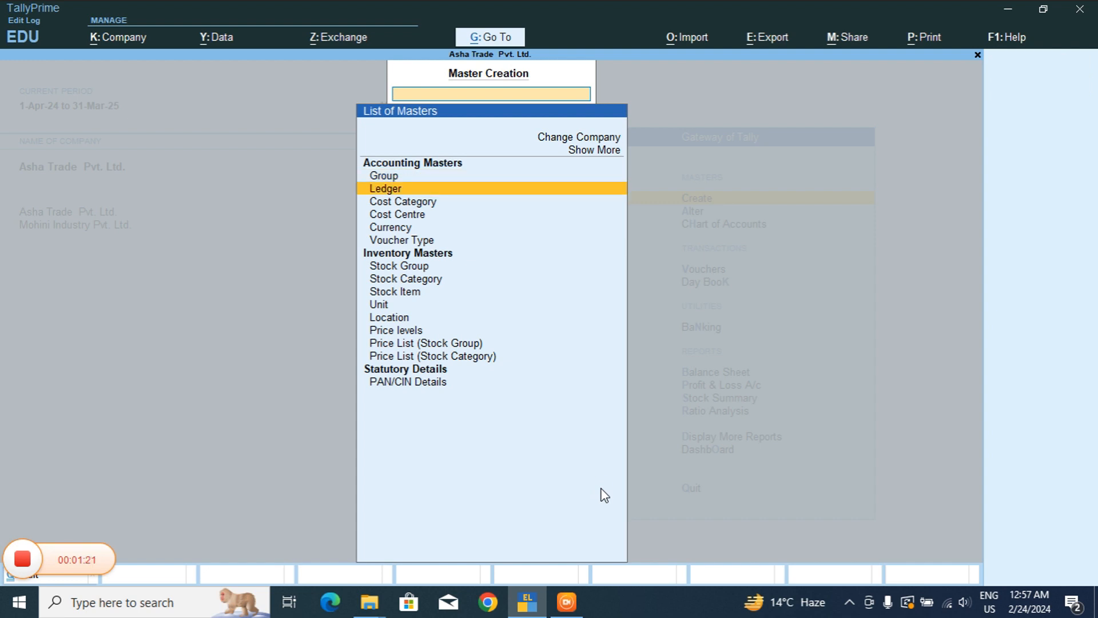
{"action": "key", "text": "Return"}
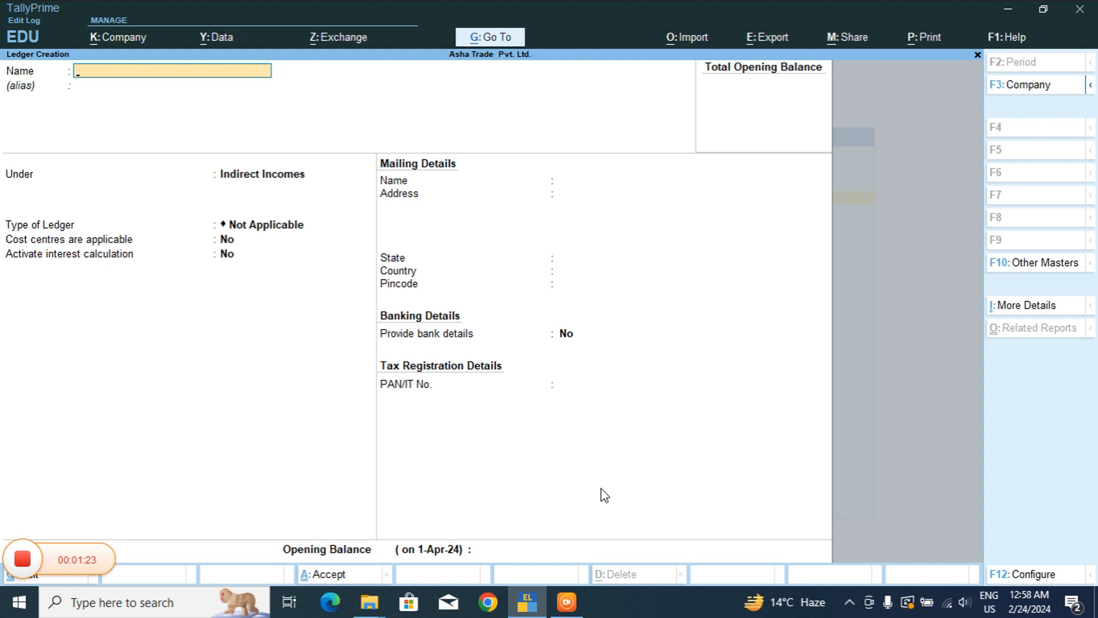
{"action": "type", "text": "C"}
{"action": "key", "text": "BackSpace"}
{"action": "type", "text": "ustomer a"}
{"action": "key", "text": "Return"}
{"action": "key", "text": "Escape"}
{"action": "key", "text": "Escape"}
{"action": "key", "text": "Escape"}
{"action": "key", "text": "n"}
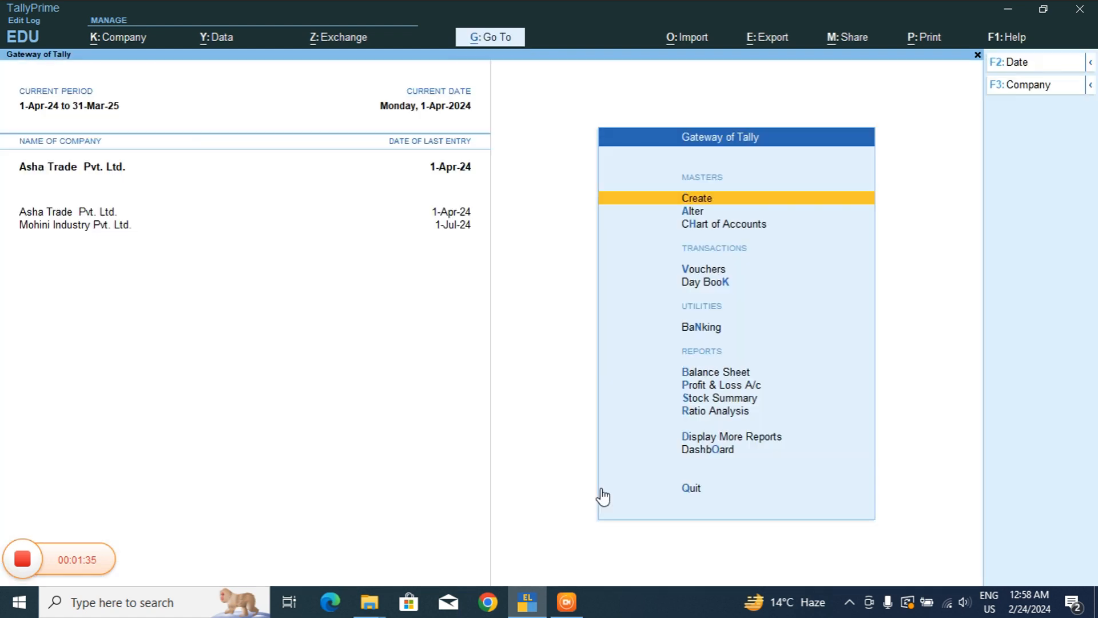
Open the existing Customer A ledger for alteration.
{"action": "key", "text": "Down"}
{"action": "key", "text": "Return"}
{"action": "key", "text": "Down"}
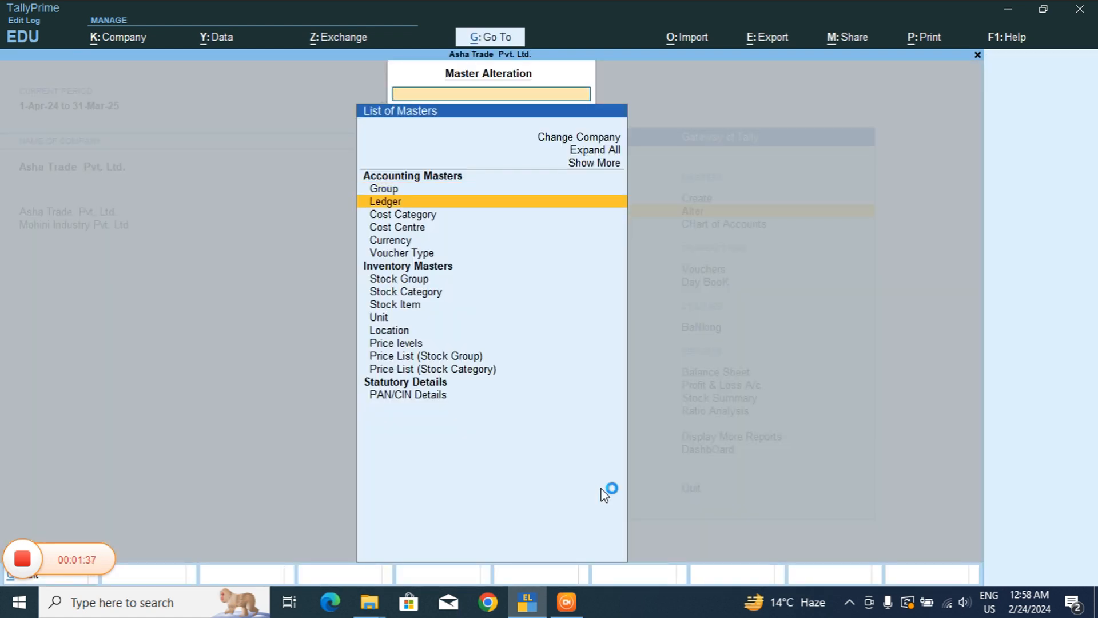
{"action": "key", "text": "Return"}
{"action": "key", "text": "Down"}
{"action": "key", "text": "Down"}
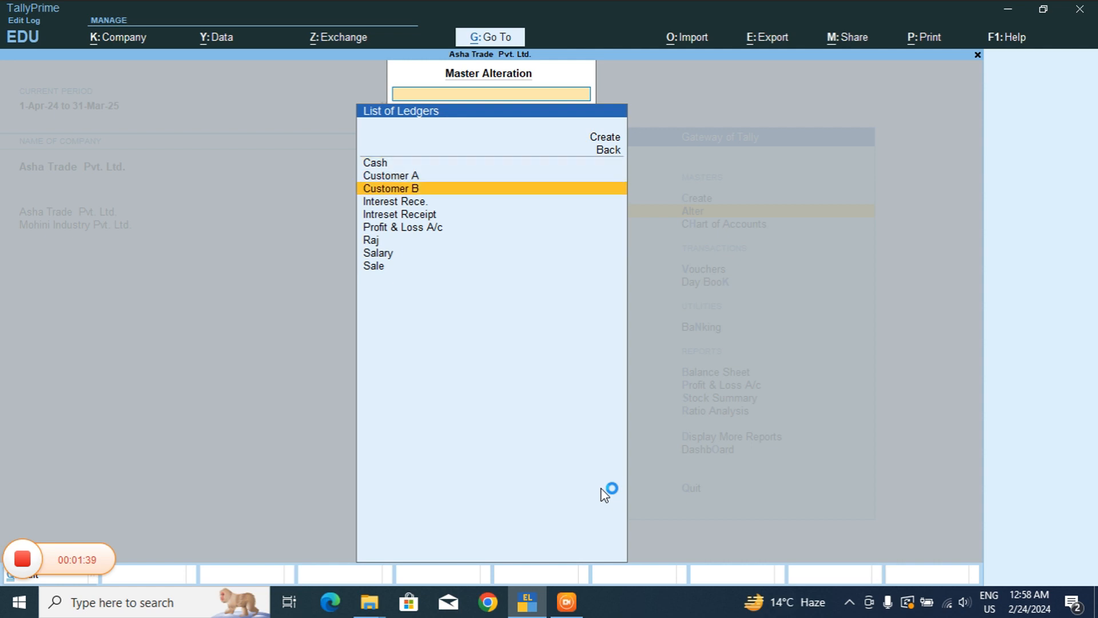
{"action": "key", "text": "Up"}
{"action": "key", "text": "Down"}
{"action": "key", "text": "Up"}
{"action": "key", "text": "Return"}
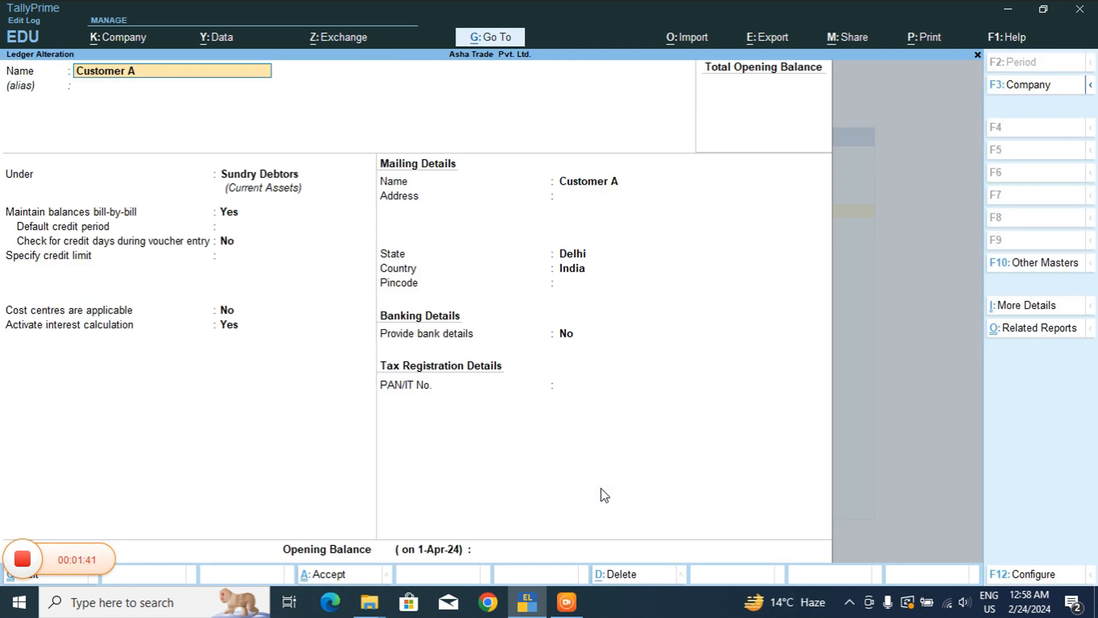
Go through Customer A's group, bill-by-bill and credit settings without changes, and open its interest parameters.
{"action": "key", "text": "Return"}
{"action": "key", "text": "Return"}
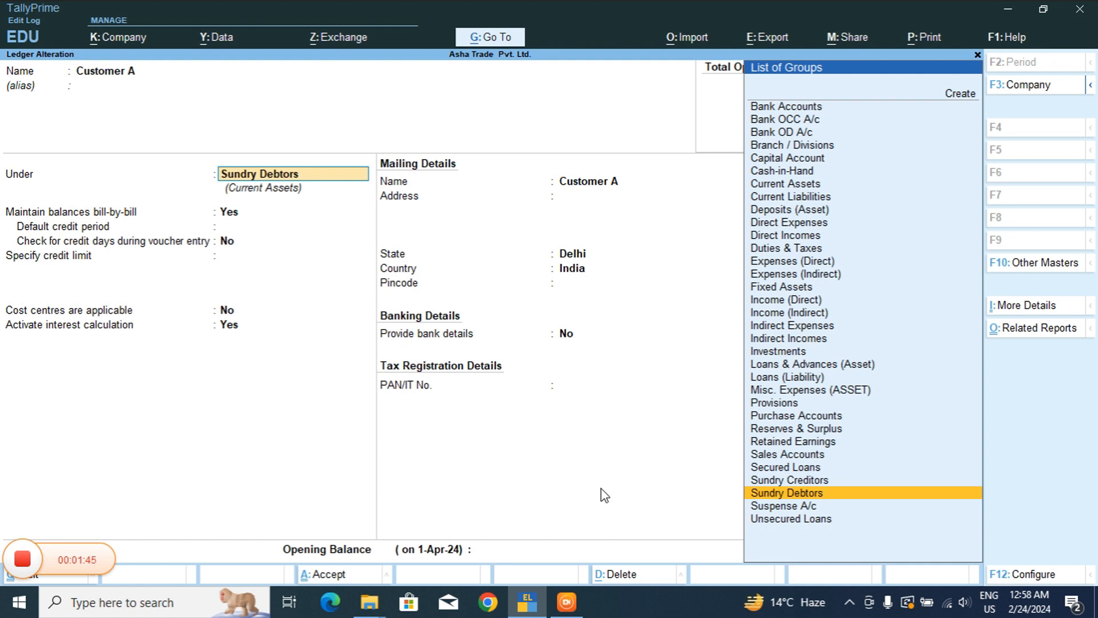
{"action": "key", "text": "Return"}
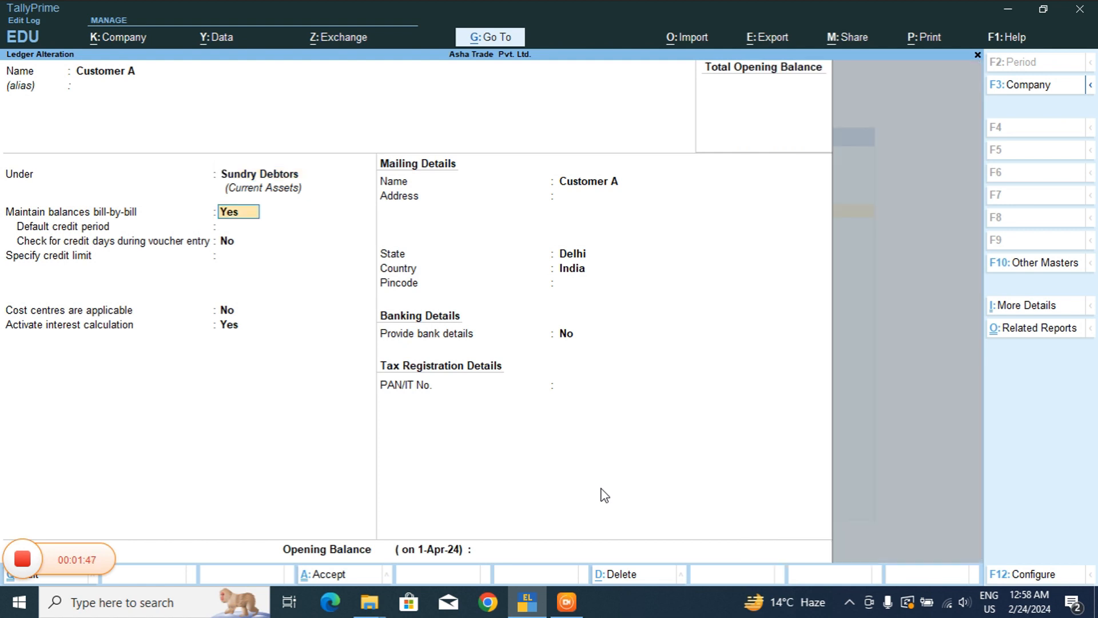
{"action": "key", "text": "Return"}
{"action": "key", "text": "Return"}
{"action": "key", "text": "Return"}
{"action": "key", "text": "Return"}
{"action": "key", "text": "Return"}
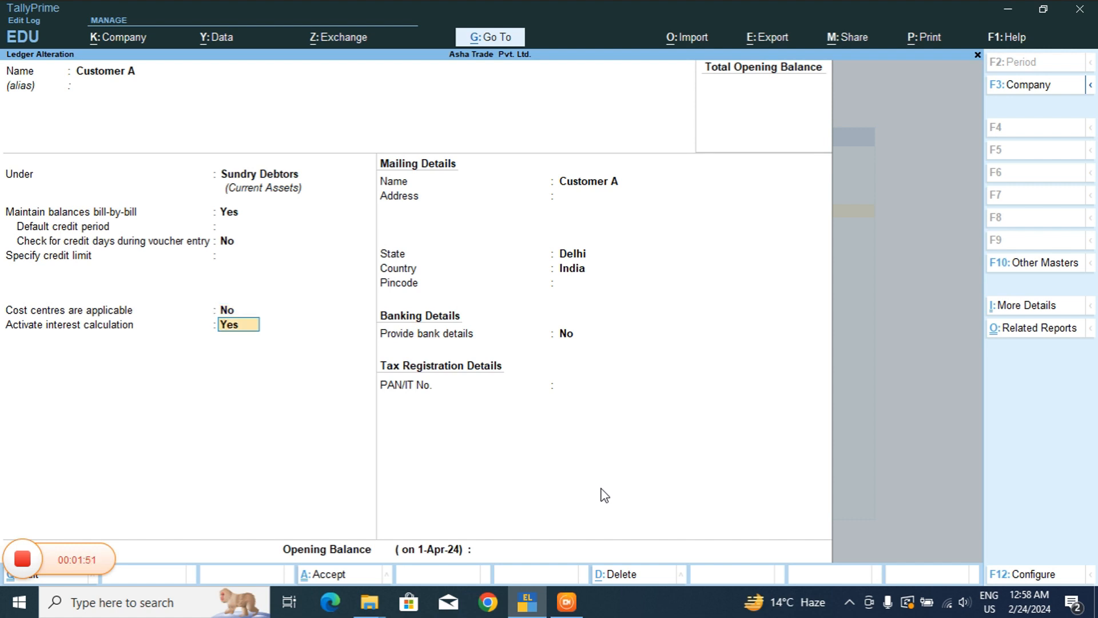
{"action": "key", "text": "Return"}
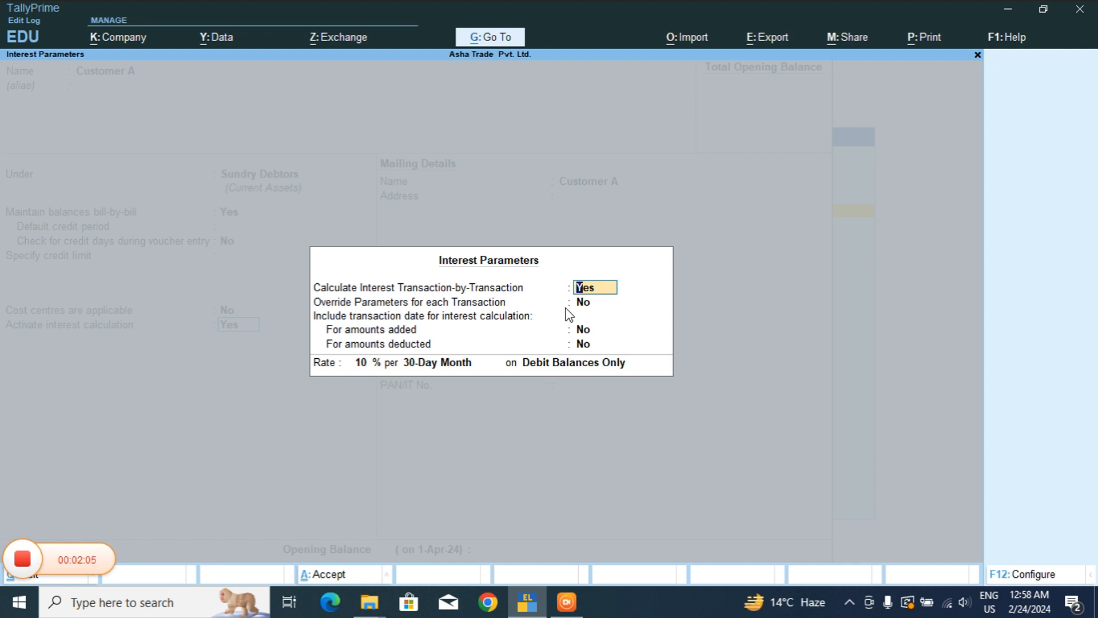
Check Customer A's interest parameters, including the transaction-by-transaction option, rate, interest style and balance type, keeping every entry.
{"action": "key", "text": "Return"}
{"action": "key", "text": "Return"}
{"action": "key", "text": "Return"}
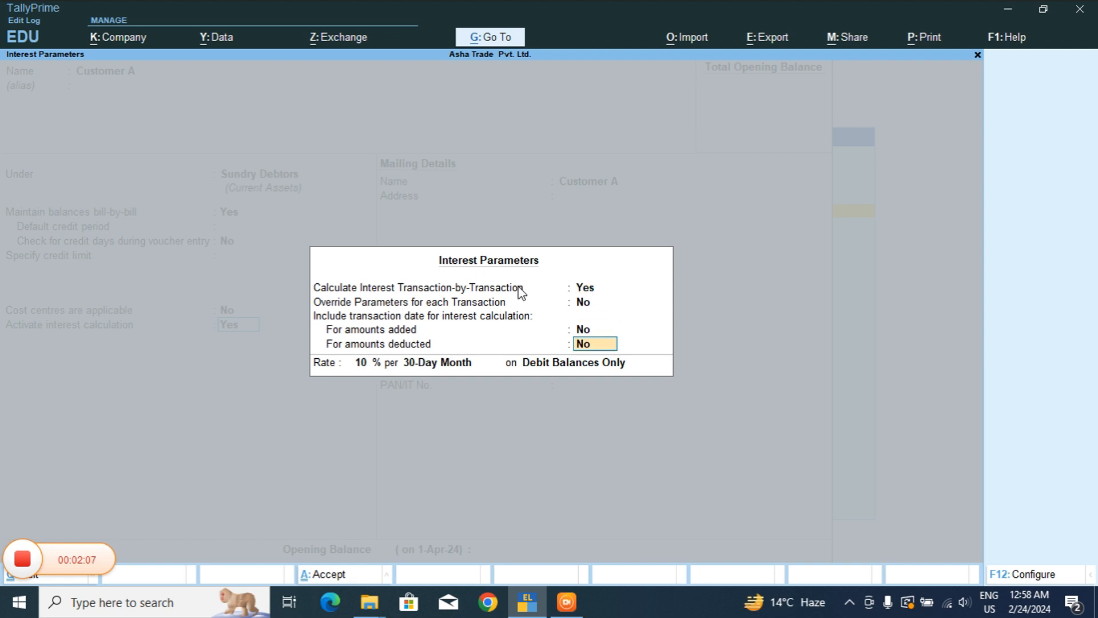
{"action": "key", "text": "Return"}
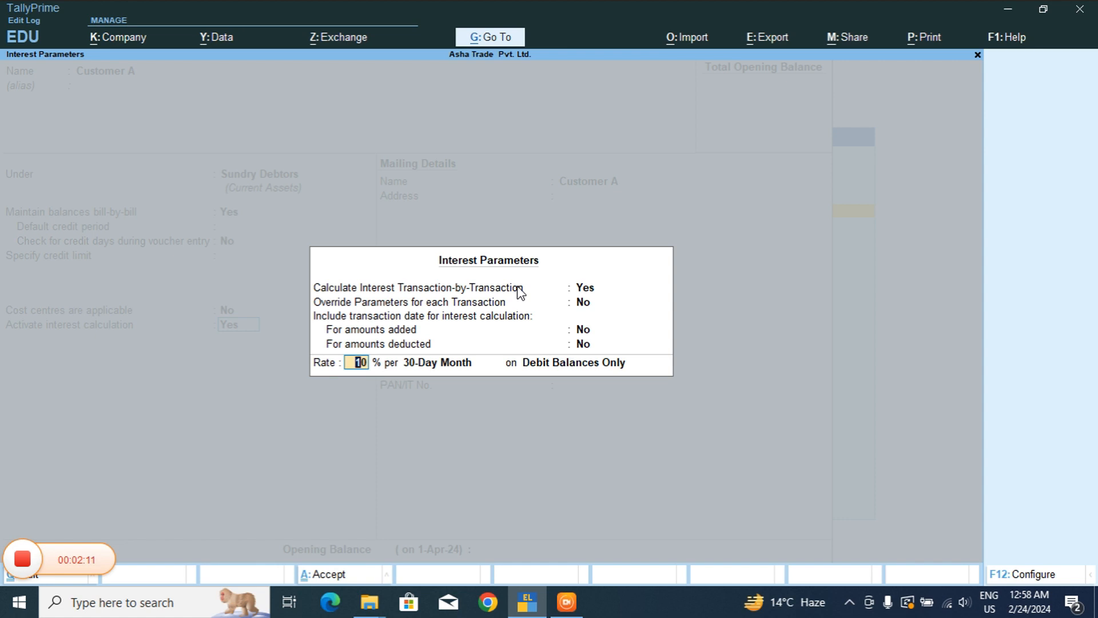
{"action": "key", "text": "Return"}
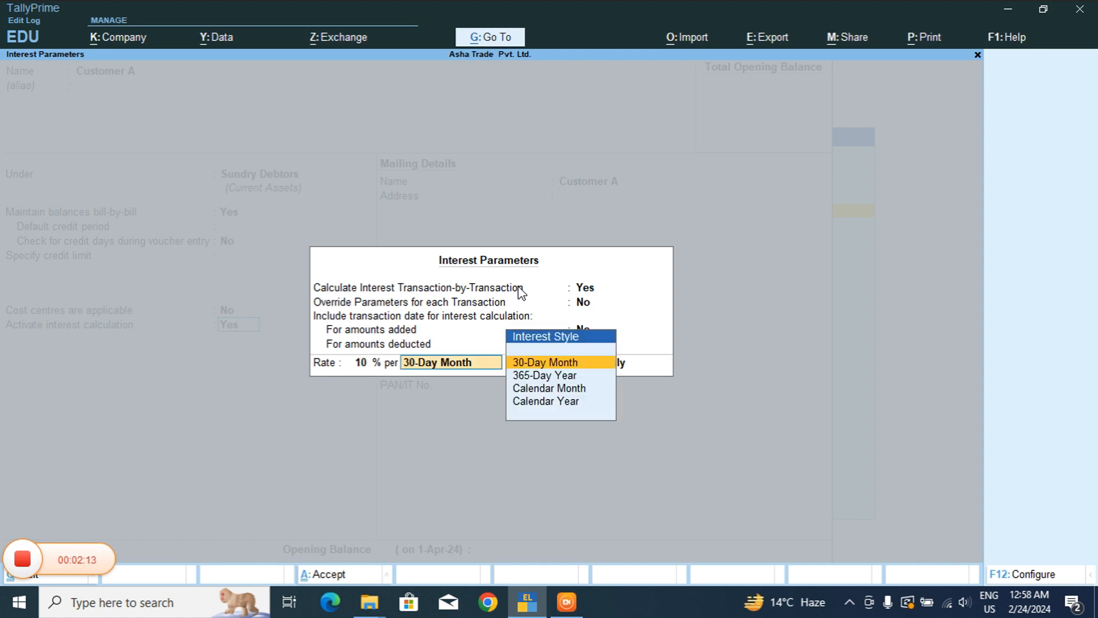
{"action": "key", "text": "Return"}
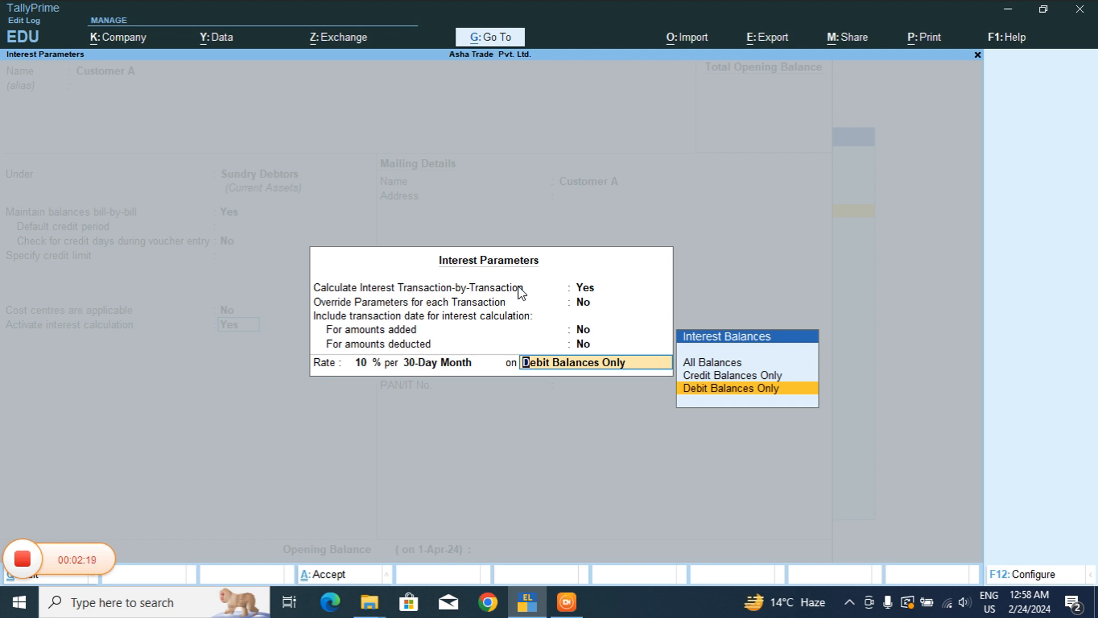
{"action": "key", "text": "Return"}
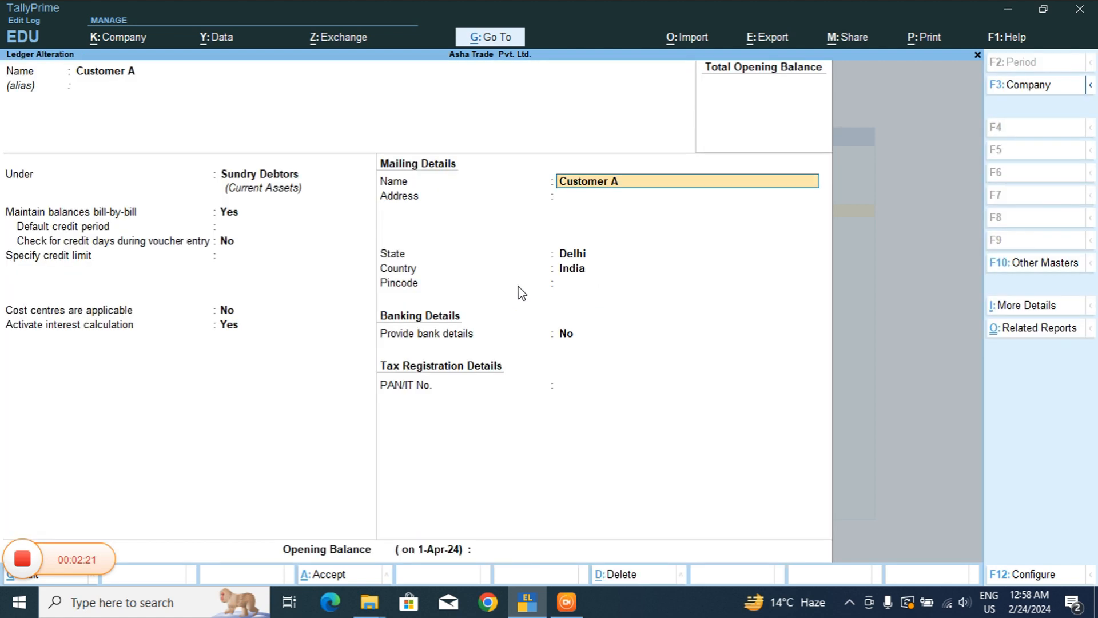
Save the Customer A ledger and return to the Gateway of Tally.
{"action": "key", "text": "Return"}
{"action": "key", "text": "ctrl"}
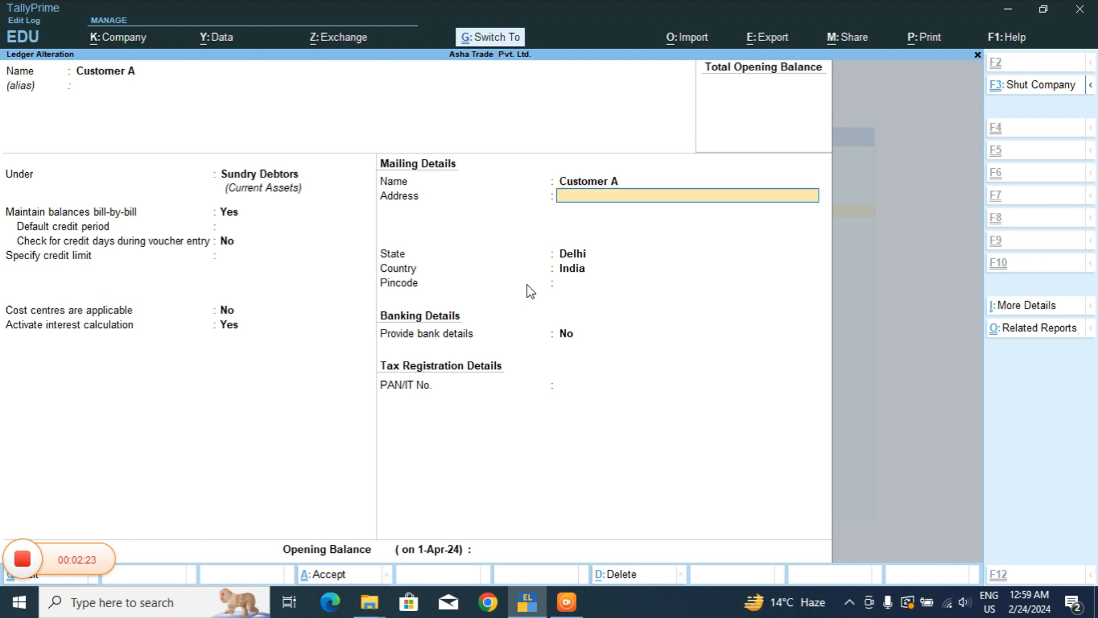
{"action": "key", "text": "ctrl+a"}
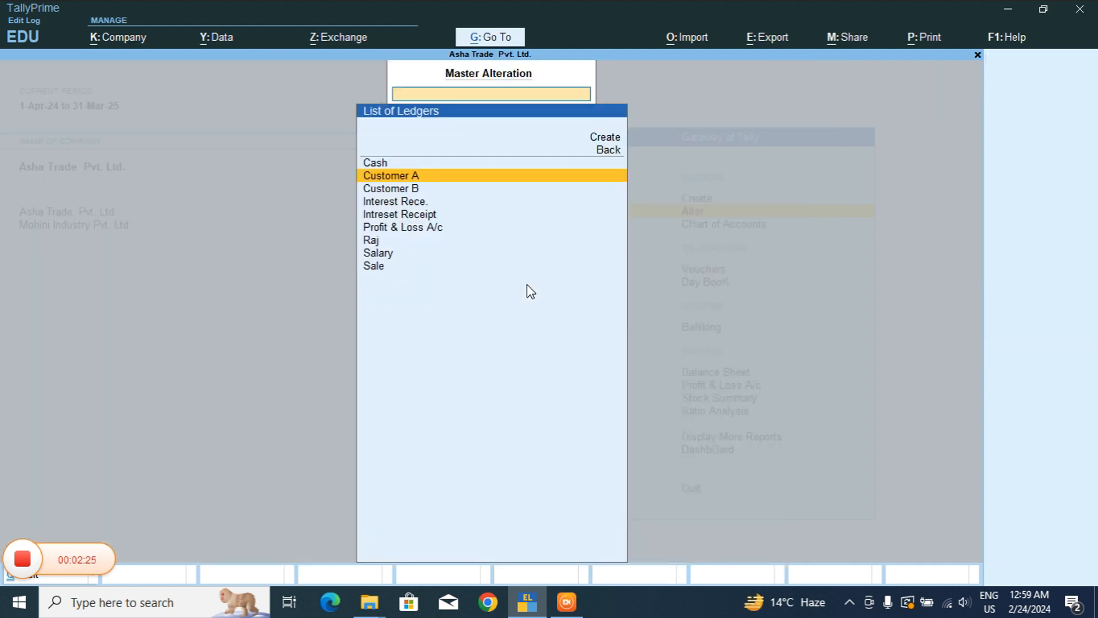
{"action": "key", "text": "Escape"}
{"action": "key", "text": "Escape"}
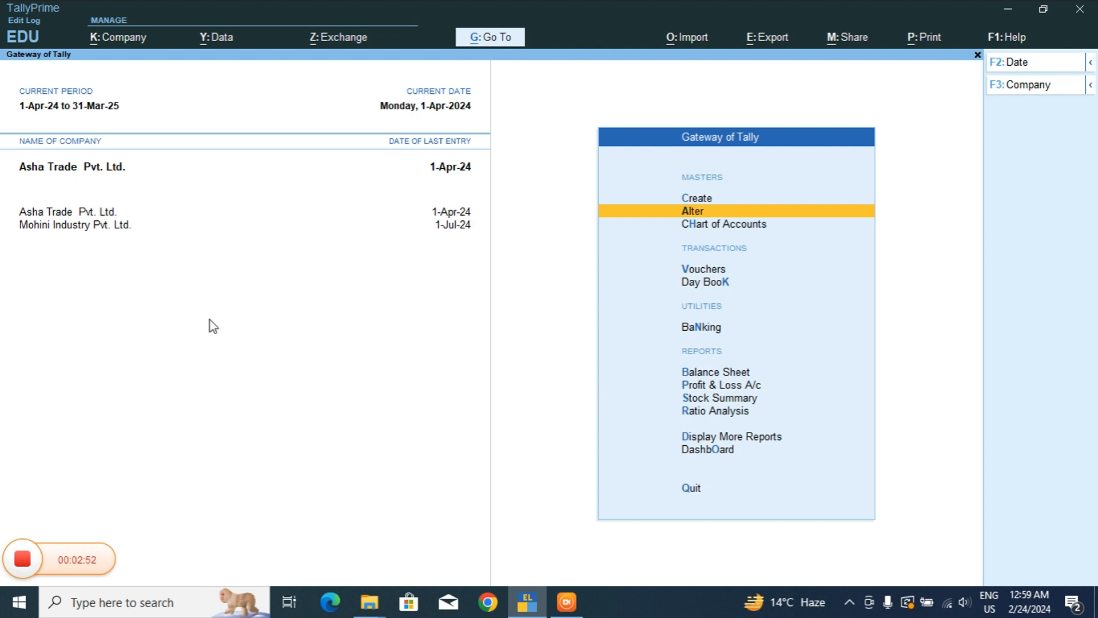
Start a sales voucher for party Customer A with blank dispatch details and Sale as the sales ledger.
{"action": "left_click", "coordinate": [700, 271]}
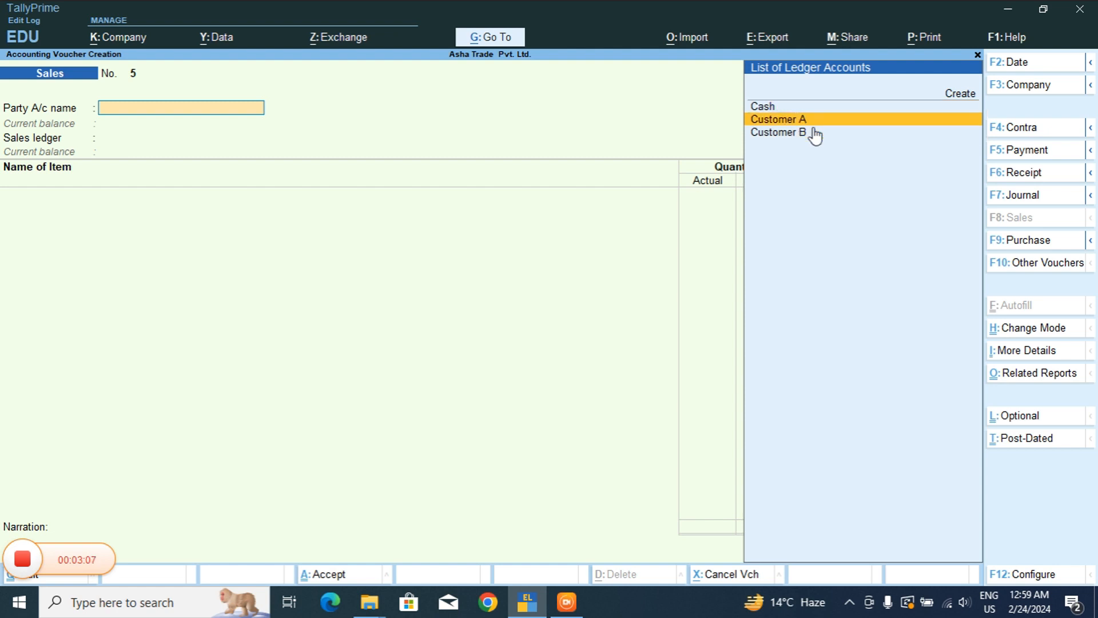
{"action": "key", "text": "Return"}
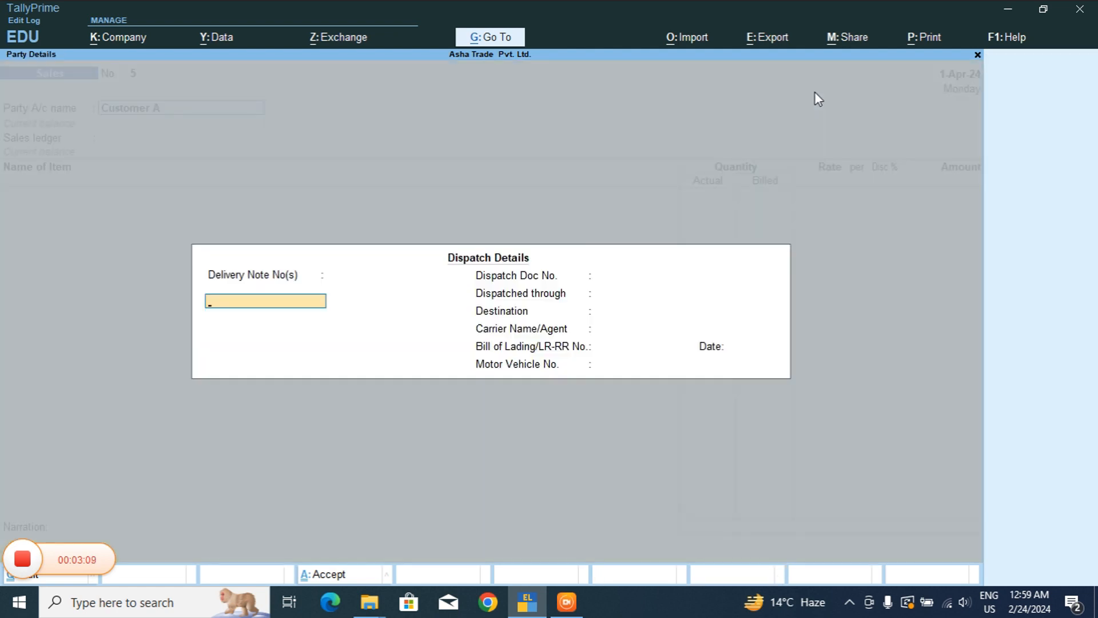
{"action": "key", "text": "ctrl+a"}
{"action": "key", "text": "ctrl+a"}
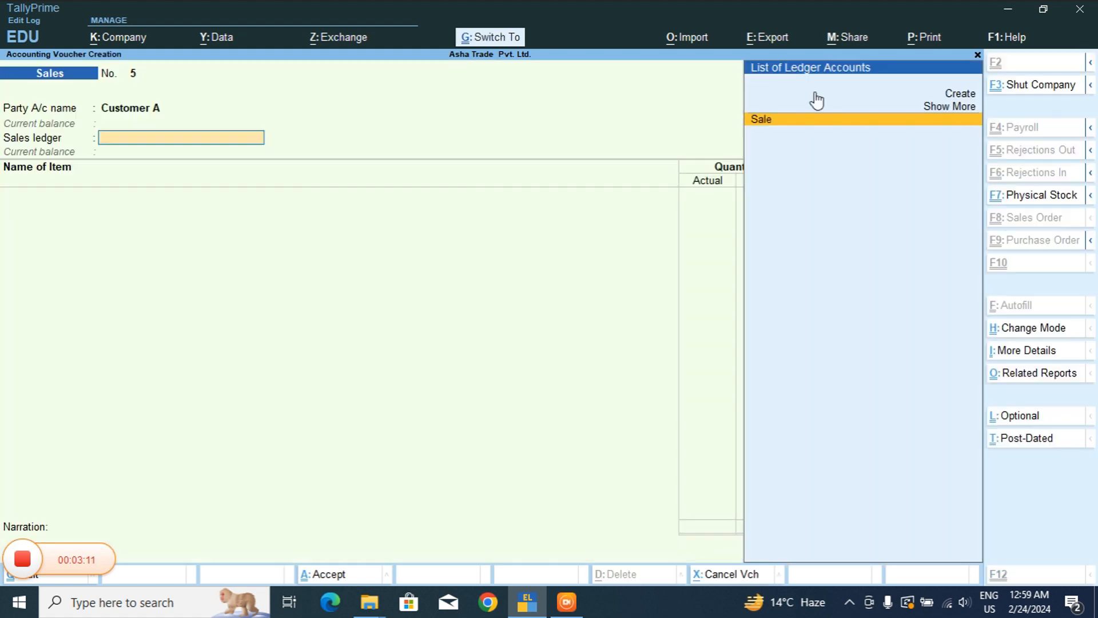
{"action": "key", "text": "Return"}
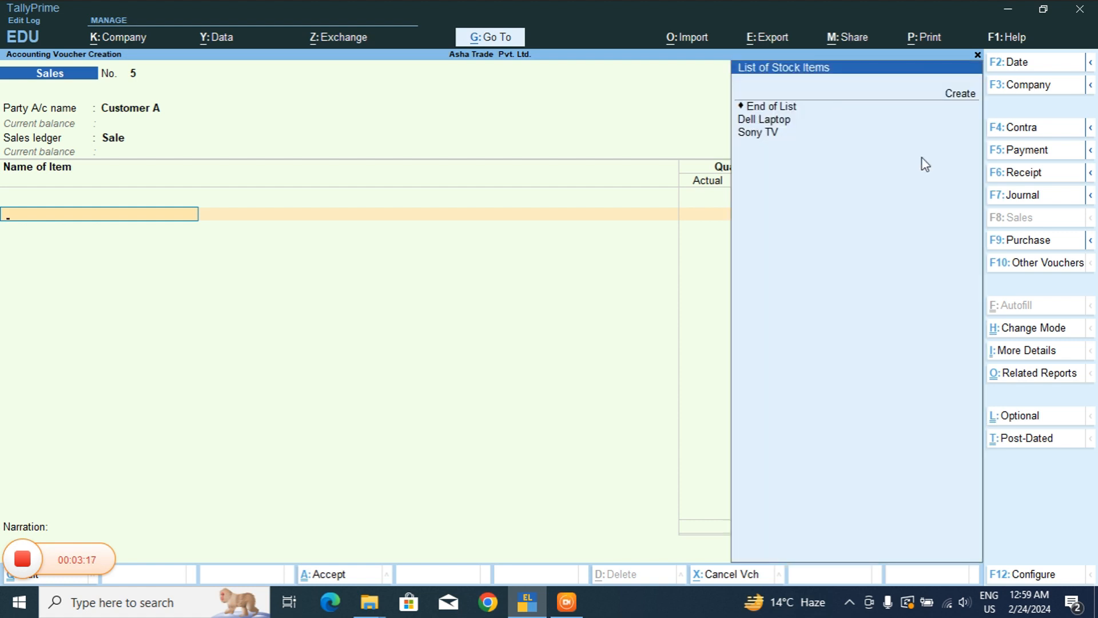
Add Dell Laptop as the stock item in the sales voucher.
{"action": "key", "text": "Down"}
{"action": "key", "text": "Down"}
{"action": "key", "text": "Down"}
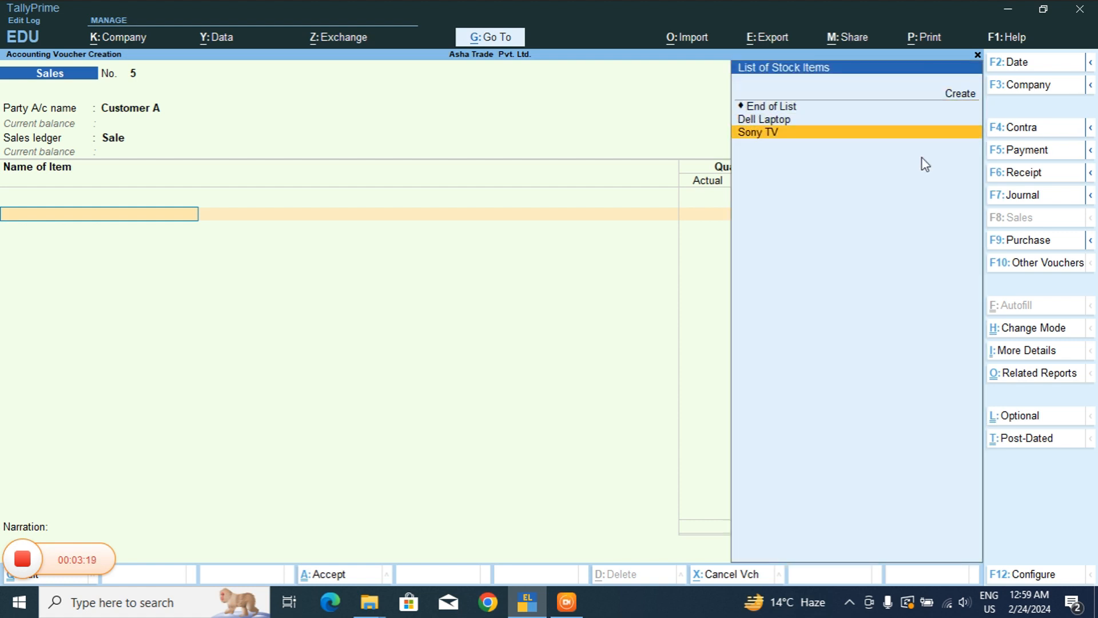
{"action": "key", "text": "Up"}
{"action": "key", "text": "Return"}
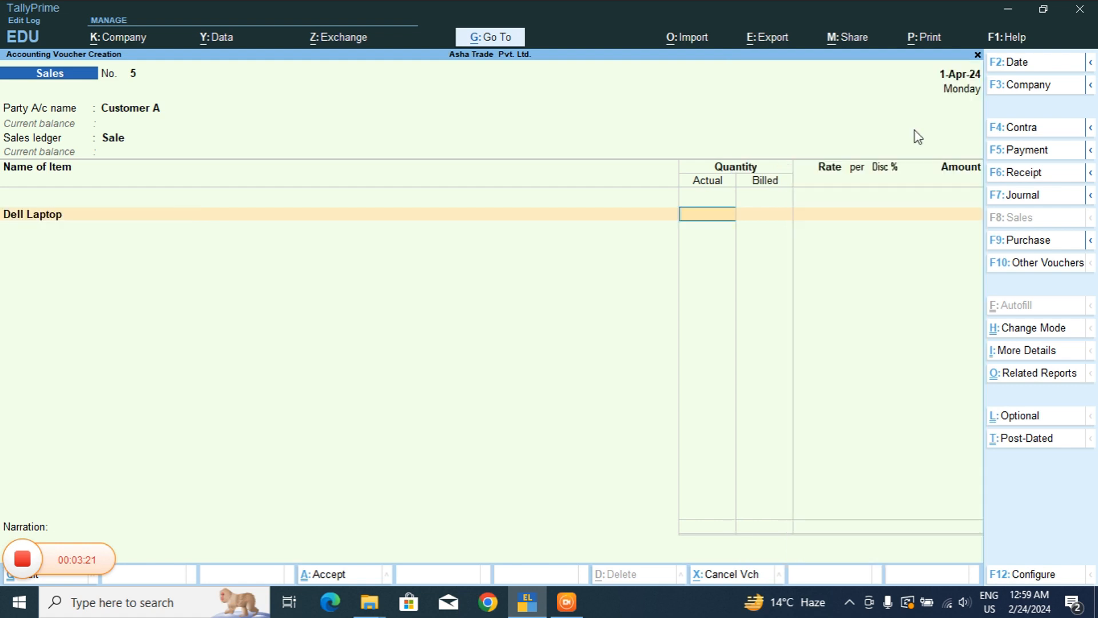
Set both the actual and billed quantity of the Dell Laptop to 5 Nos.
{"action": "key", "text": "Return"}
{"action": "type", "text": "1"}
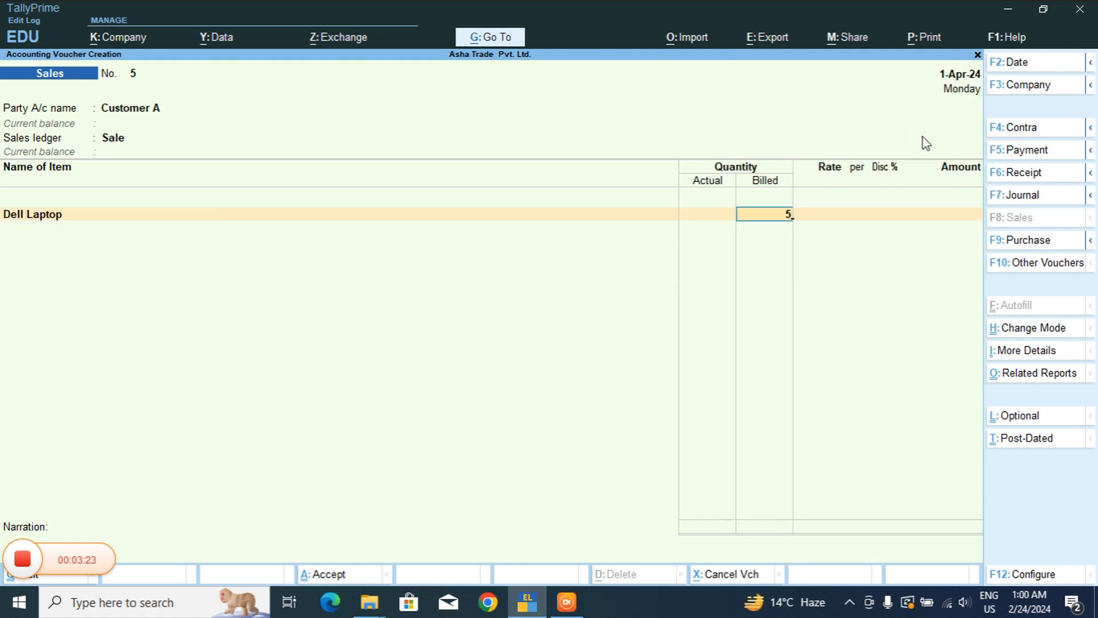
{"action": "key", "text": "BackSpace"}
{"action": "key", "text": "BackSpace"}
{"action": "type", "text": "5"}
{"action": "key", "text": "Return"}
{"action": "key", "text": "Return"}
{"action": "type", "text": "5"}
{"action": "key", "text": "Return"}
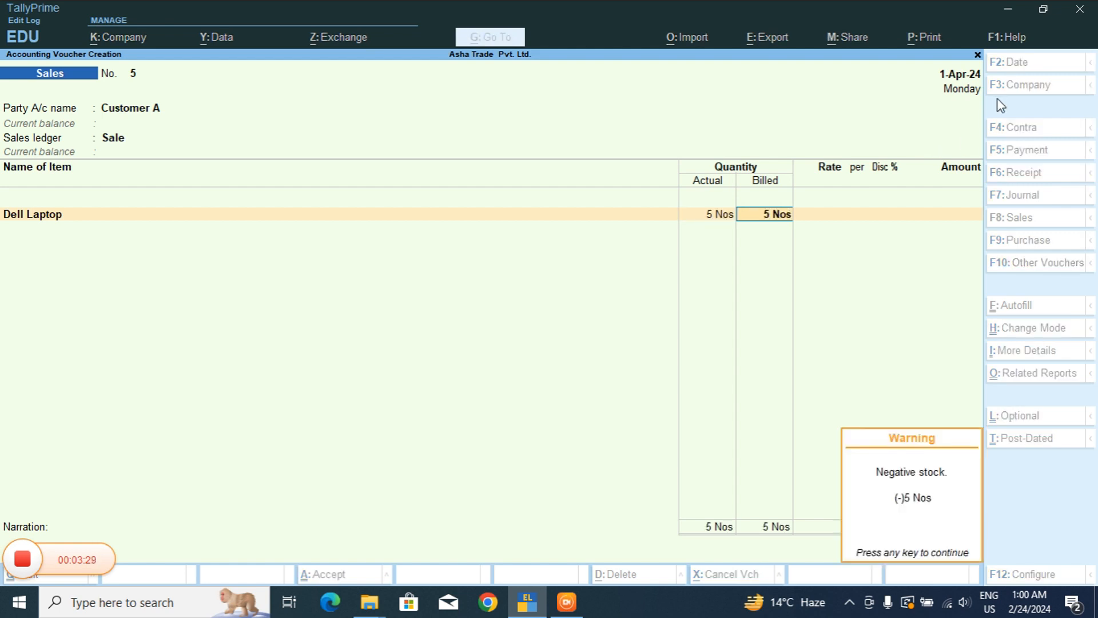
{"action": "key", "text": "Return"}
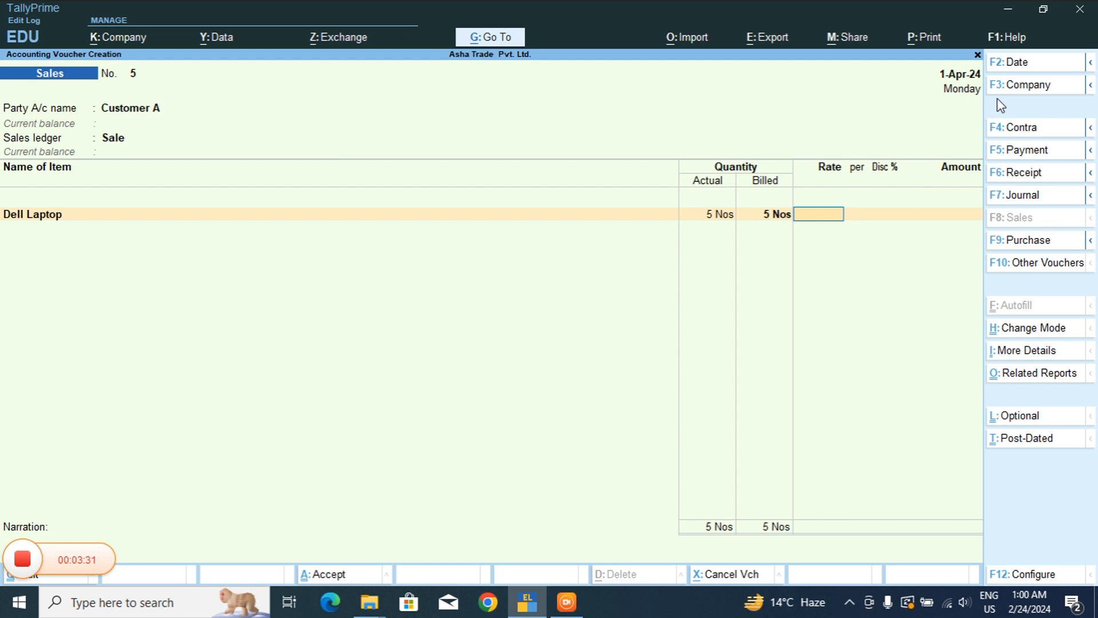
Set the Dell Laptop rate to 32,000 per Nos.
{"action": "type", "text": "32000"}
{"action": "key", "text": "Return"}
{"action": "key", "text": "Return"}
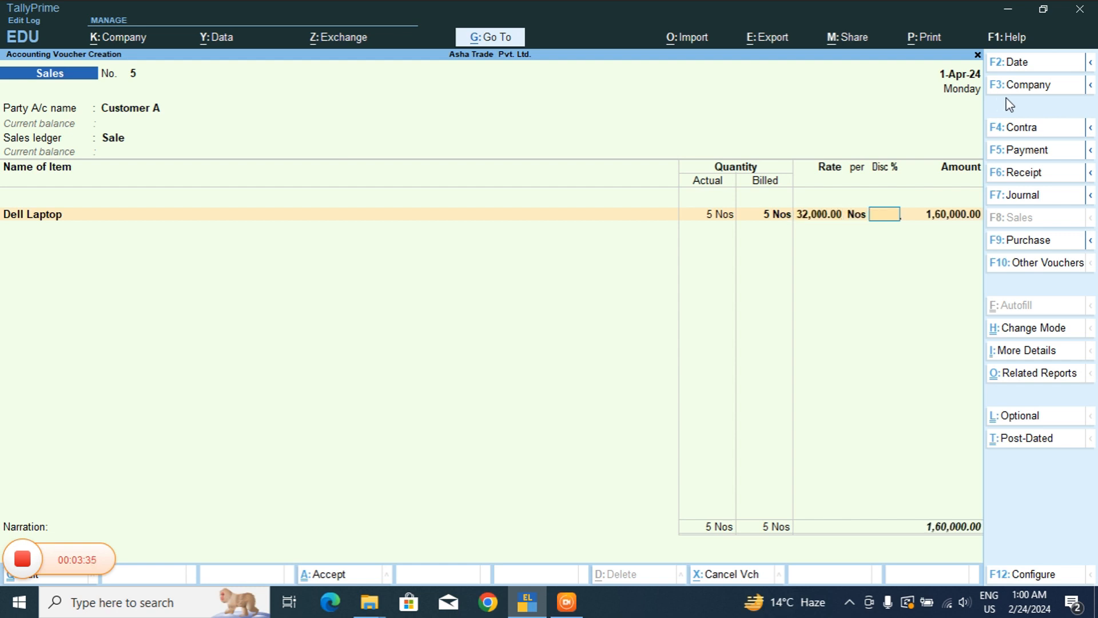
Leave the Dell Laptop discount blank and end the voucher's item list.
{"action": "key", "text": "Return"}
{"action": "key", "text": "Return"}
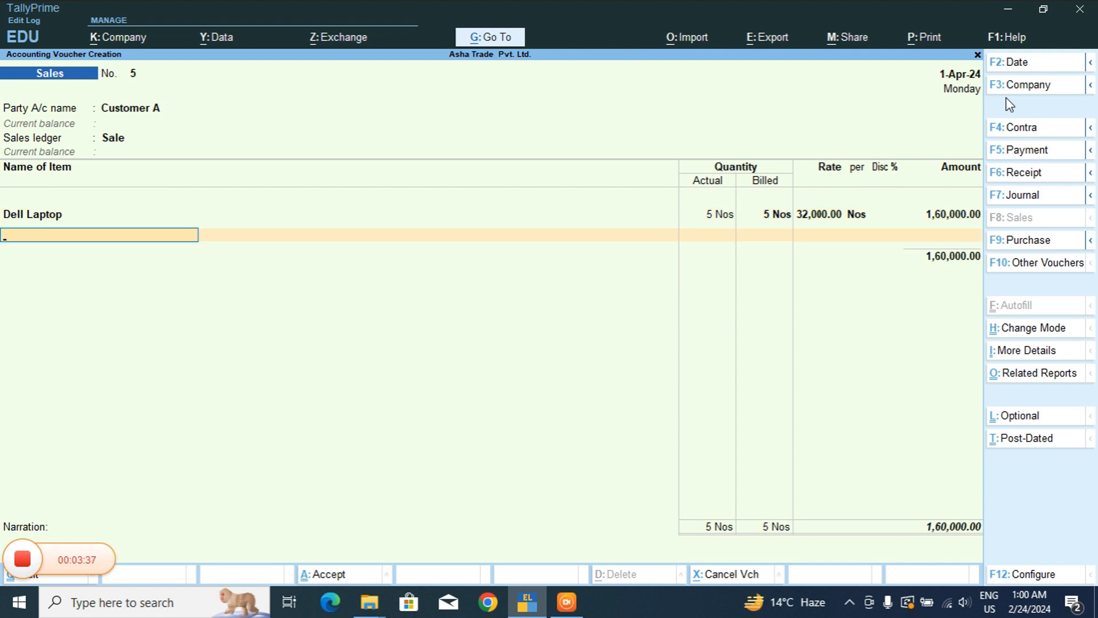
{"action": "key", "text": "Return"}
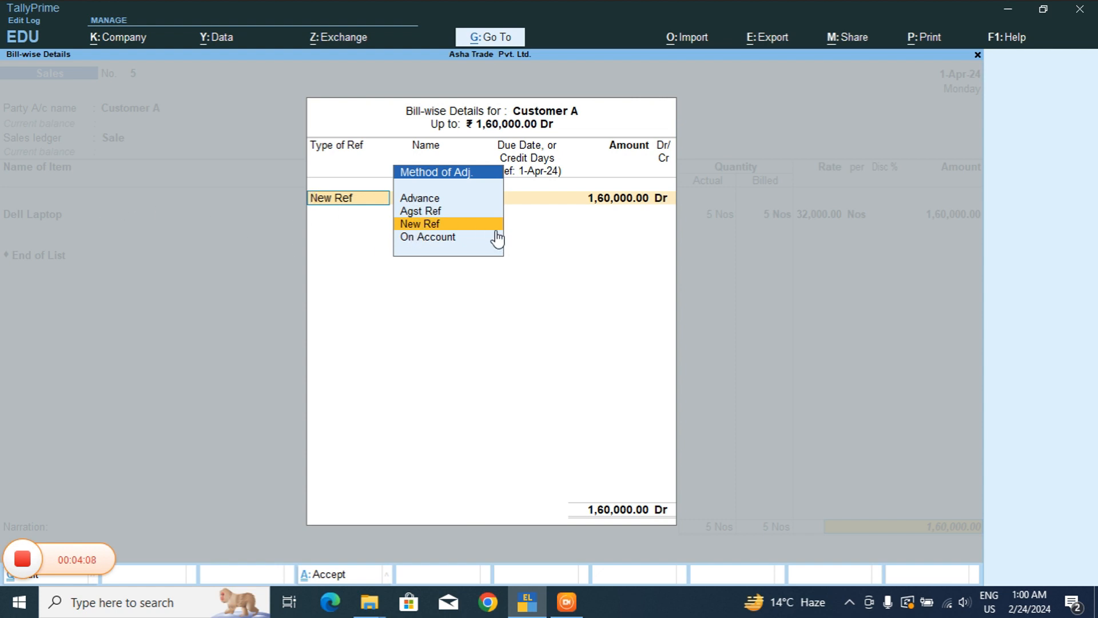
Allocate the full 1,60,000.00 Dr in Customer A's bill-wise details to a New Ref named 1 with 7 days' credit.
{"action": "key", "text": "Return"}
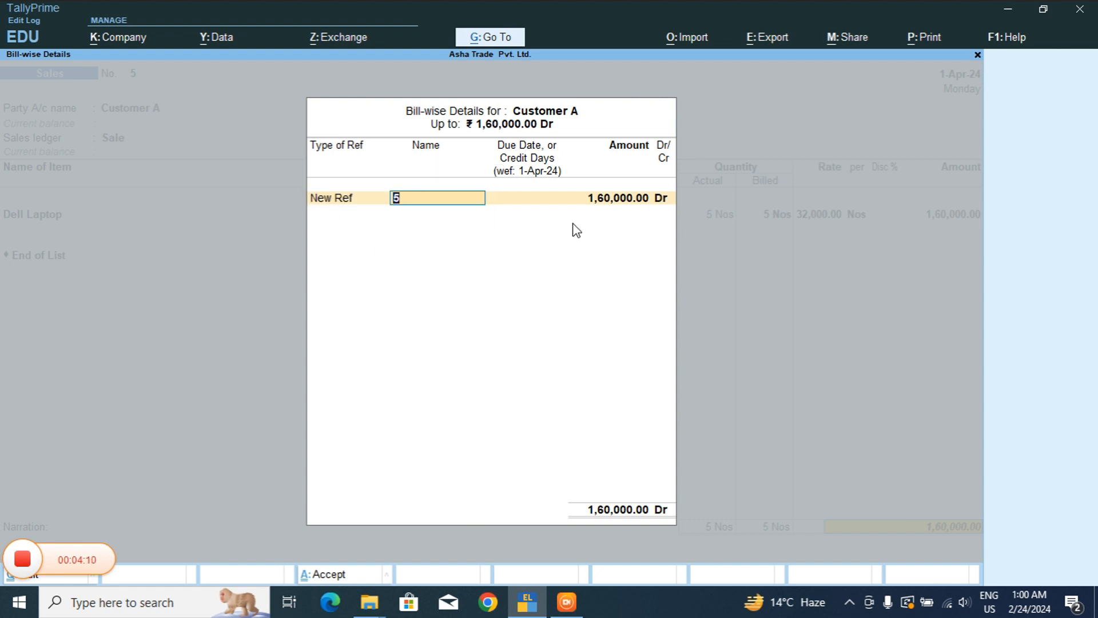
{"action": "key", "text": "Return"}
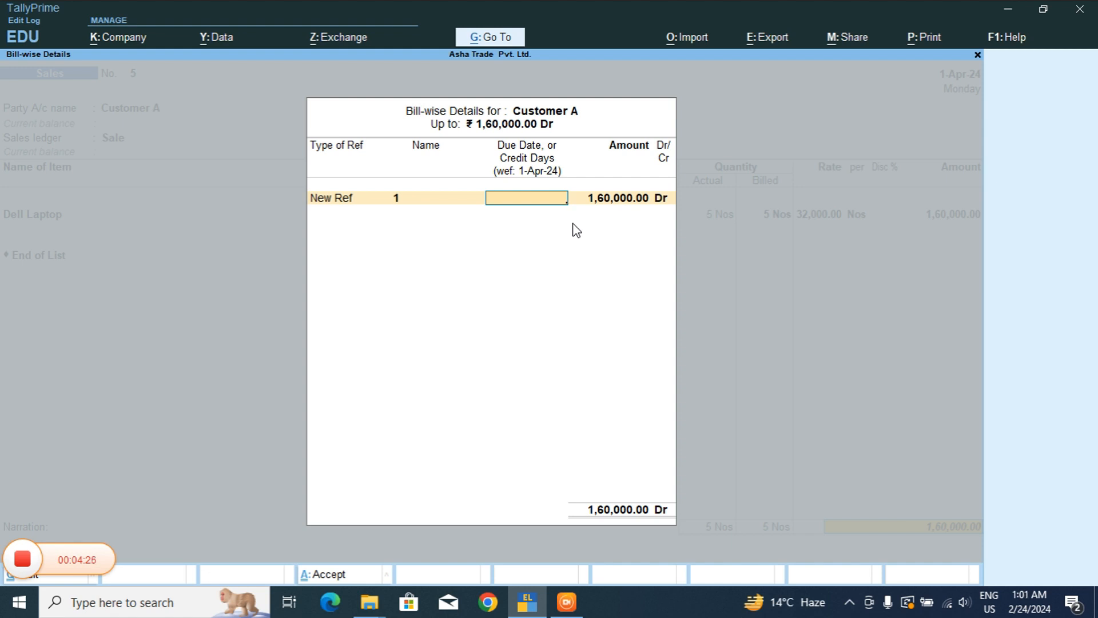
{"action": "type", "text": "7"}
{"action": "key", "text": "Return"}
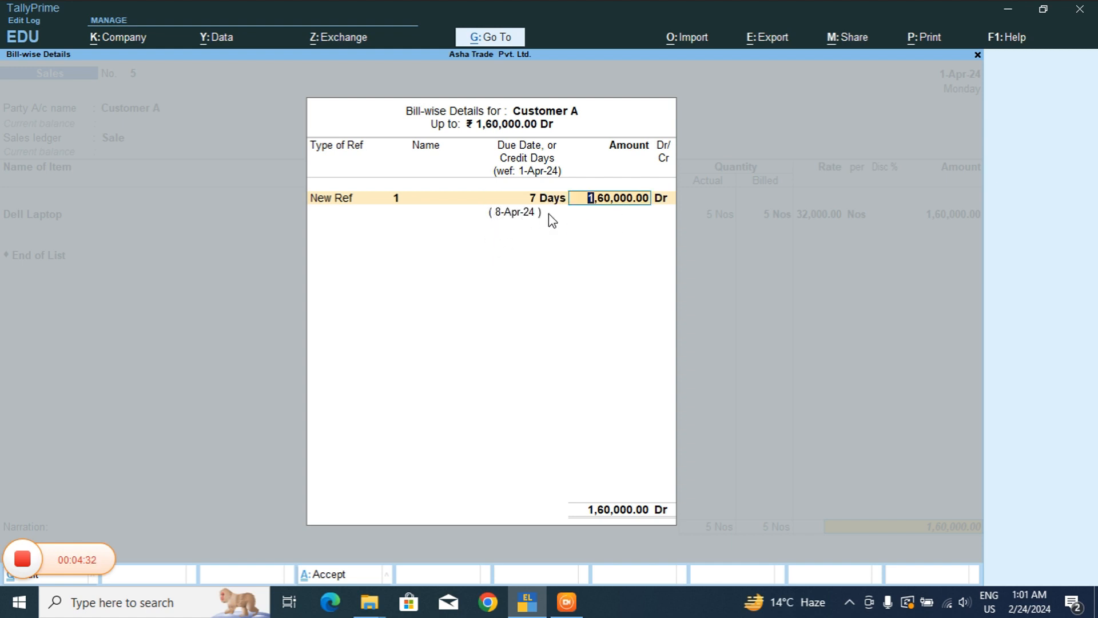
{"action": "key", "text": "Return"}
{"action": "key", "text": "Return"}
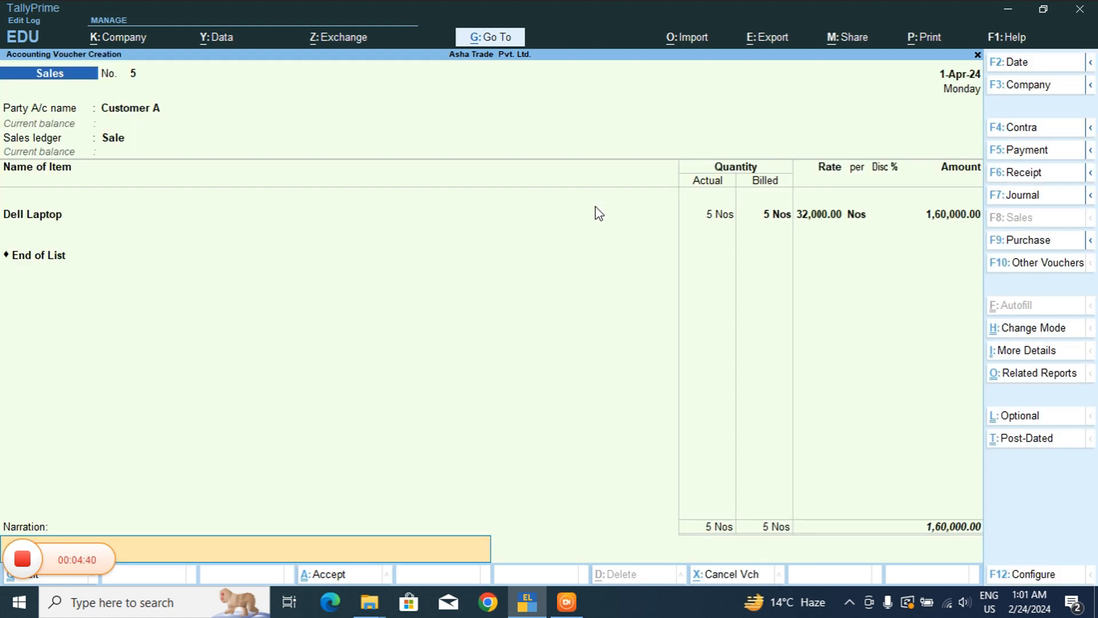
Save the sales voucher with a blank narration and quit voucher creation.
{"action": "key", "text": "Return"}
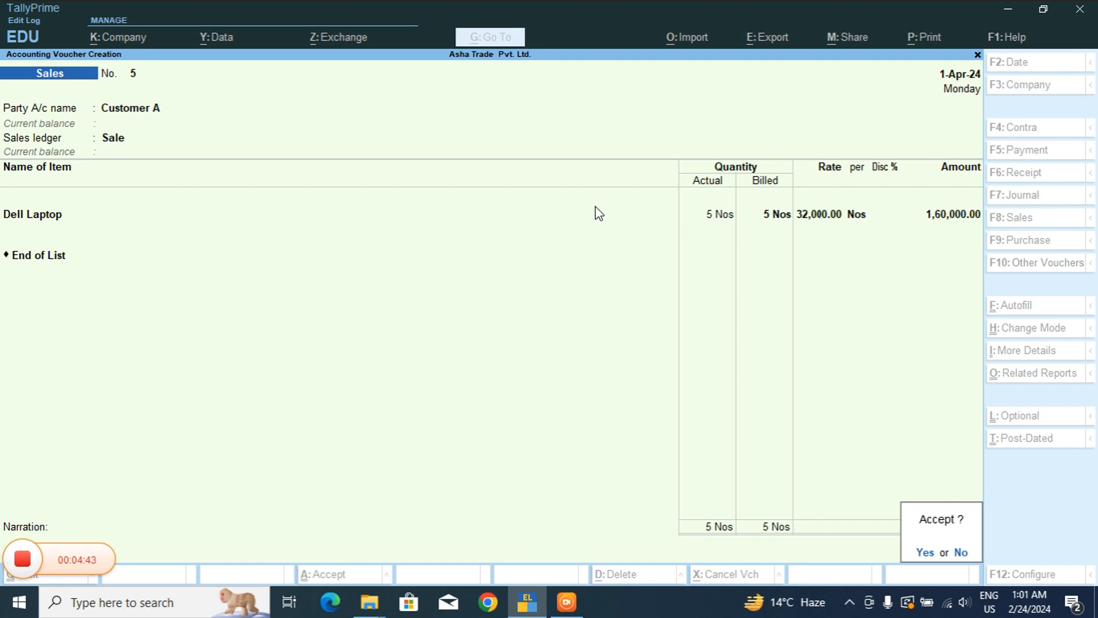
{"action": "key", "text": "y"}
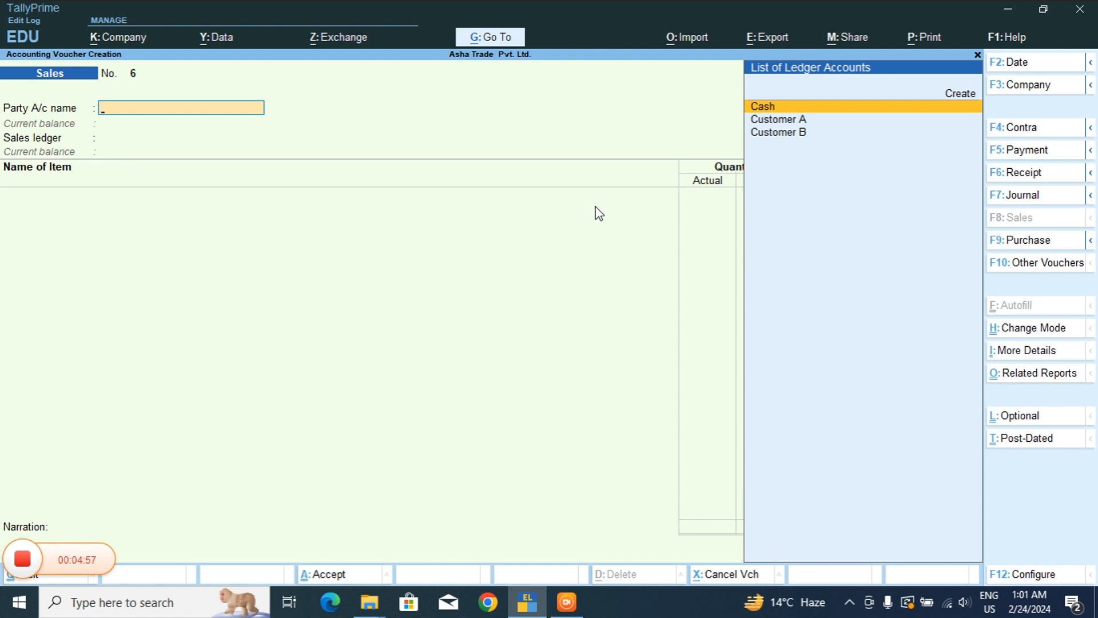
{"action": "key", "text": "Escape"}
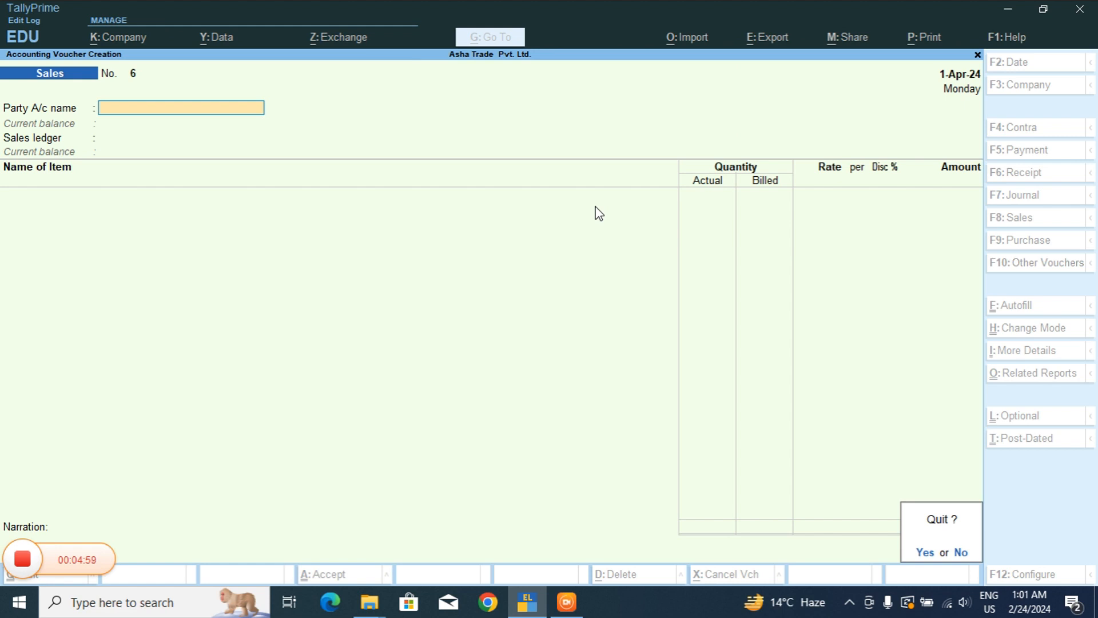
{"action": "key", "text": "y"}
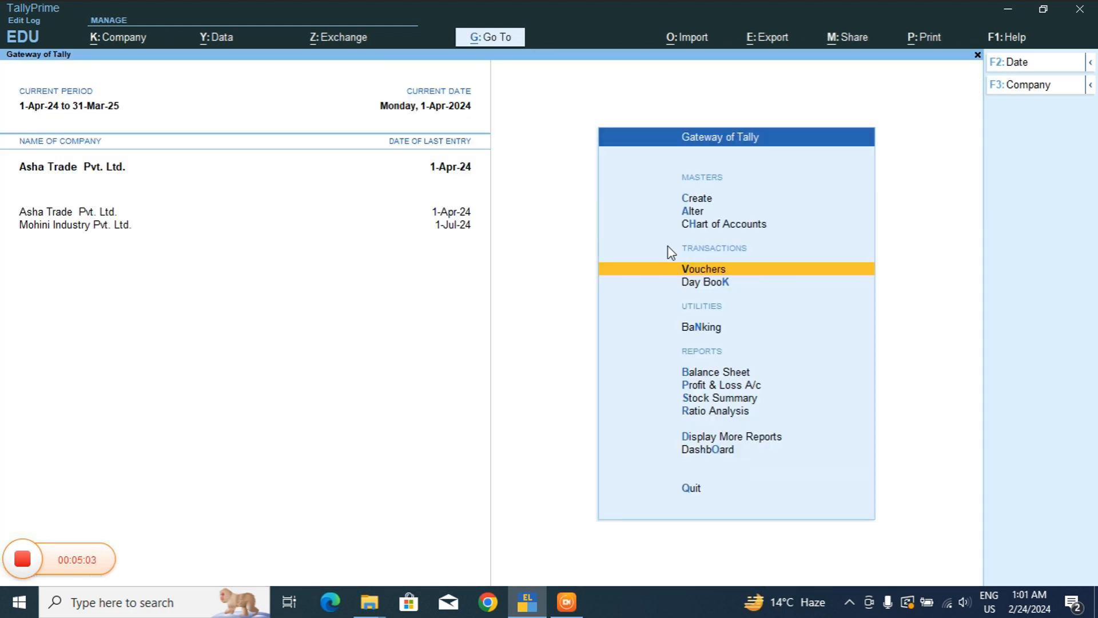
Open the outstanding Receivables report from the Statements of Accounts reports.
{"action": "key", "text": "Down"}
{"action": "key", "text": "Down"}
{"action": "key", "text": "Down"}
{"action": "key", "text": "Down"}
{"action": "key", "text": "Down"}
{"action": "key", "text": "Down"}
{"action": "key", "text": "Down"}
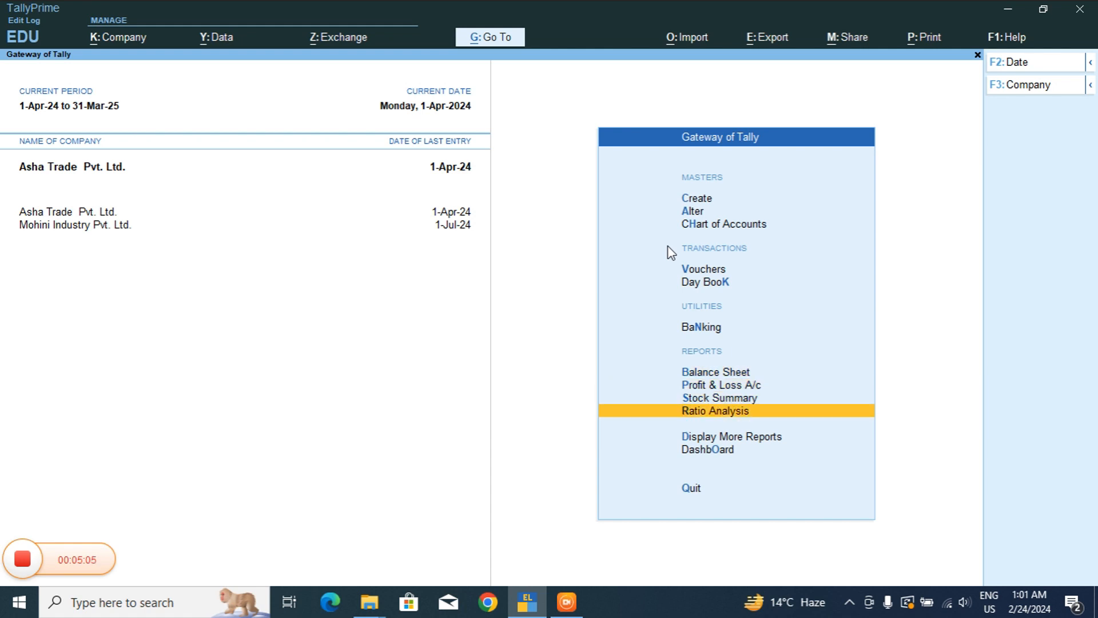
{"action": "key", "text": "Return"}
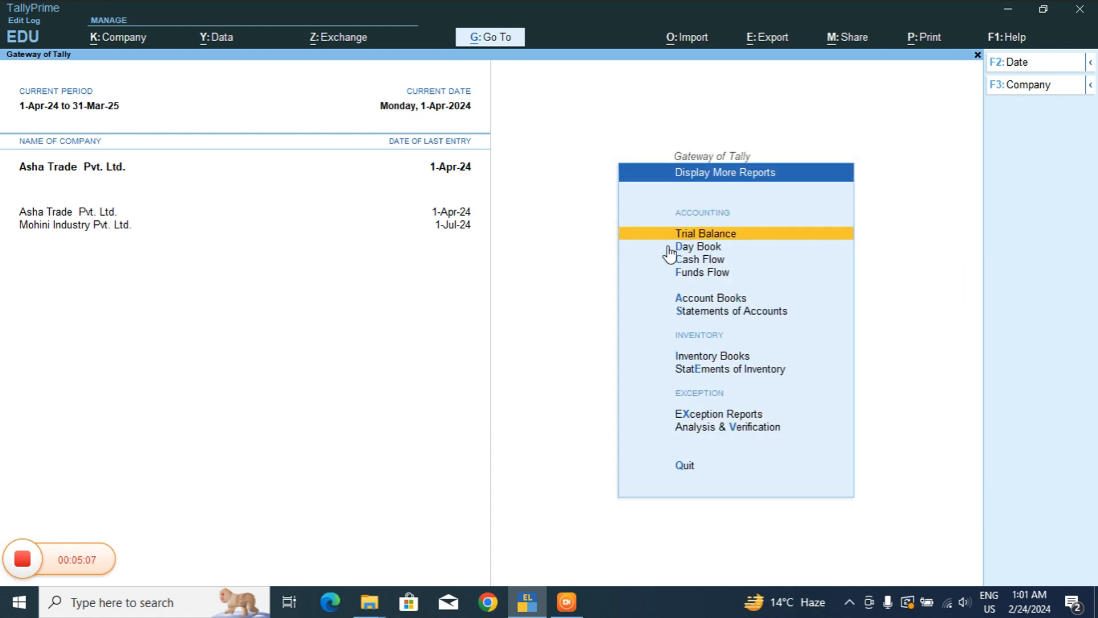
{"action": "key", "text": "Down"}
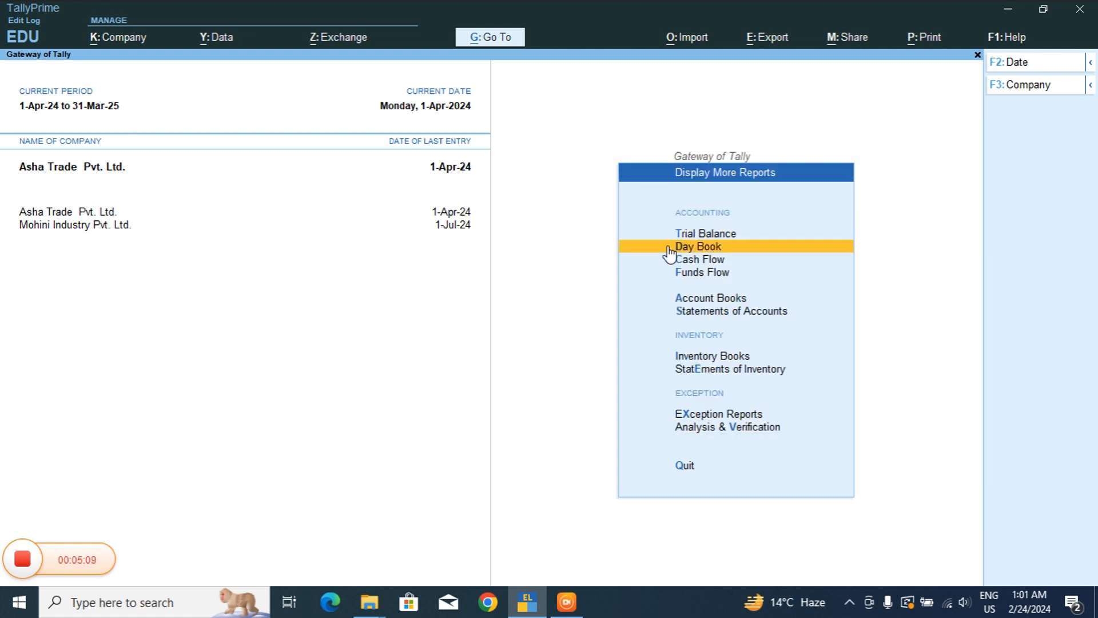
{"action": "key", "text": "Down"}
{"action": "key", "text": "Down"}
{"action": "key", "text": "Down"}
{"action": "key", "text": "Down"}
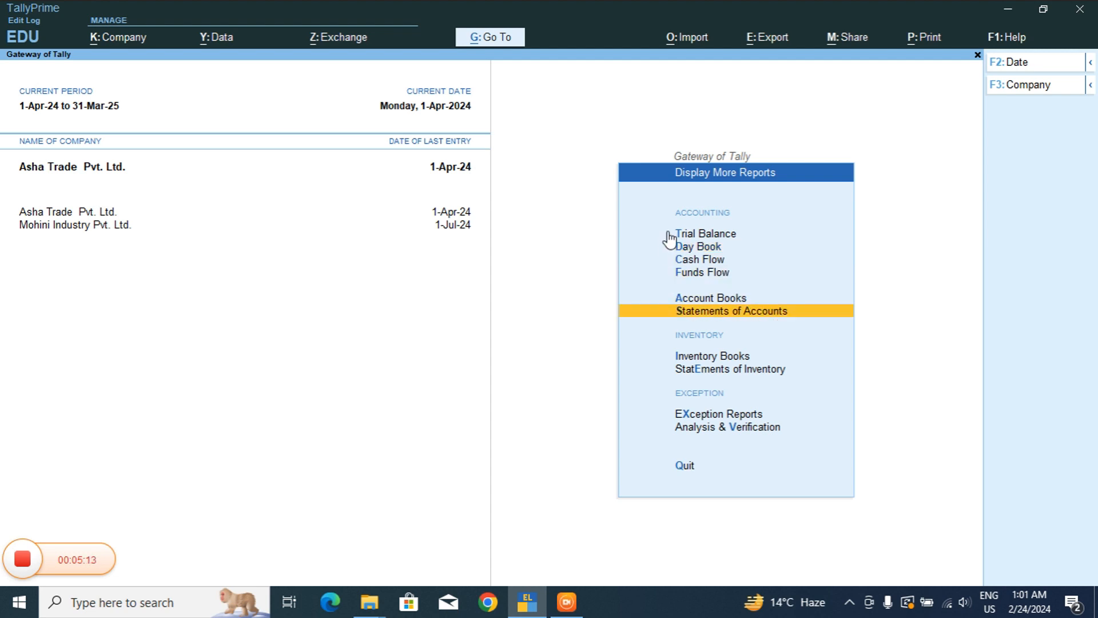
{"action": "left_click", "coordinate": [749, 315]}
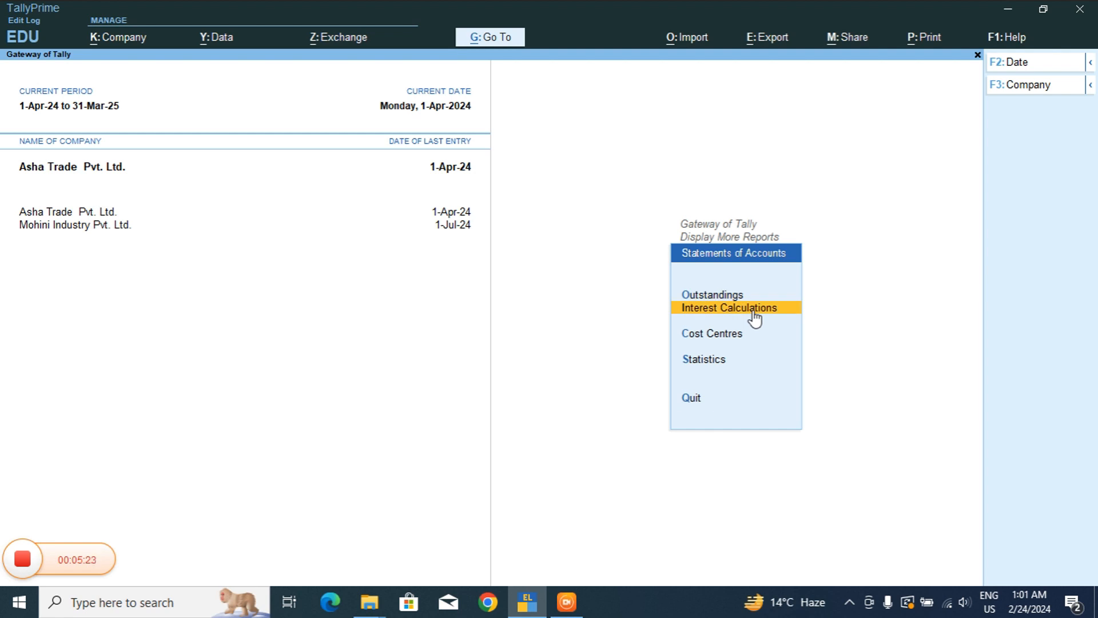
{"action": "left_click", "coordinate": [754, 294]}
{"action": "left_click", "coordinate": [758, 305]}
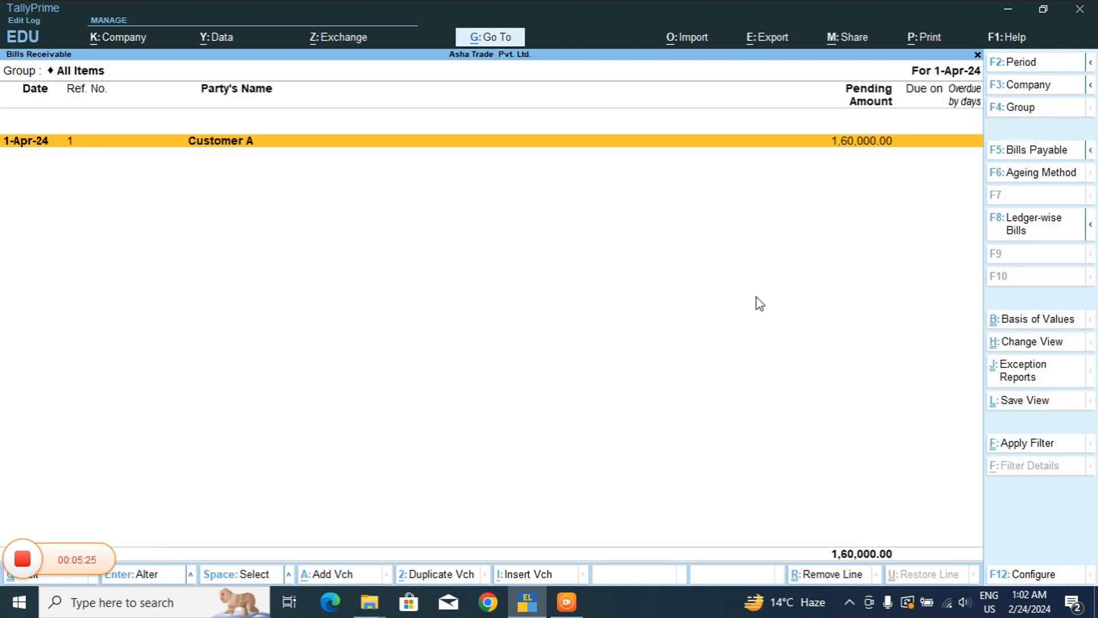
Go back to the Outstandings reports and reopen the Receivables report.
{"action": "key", "text": "Escape"}
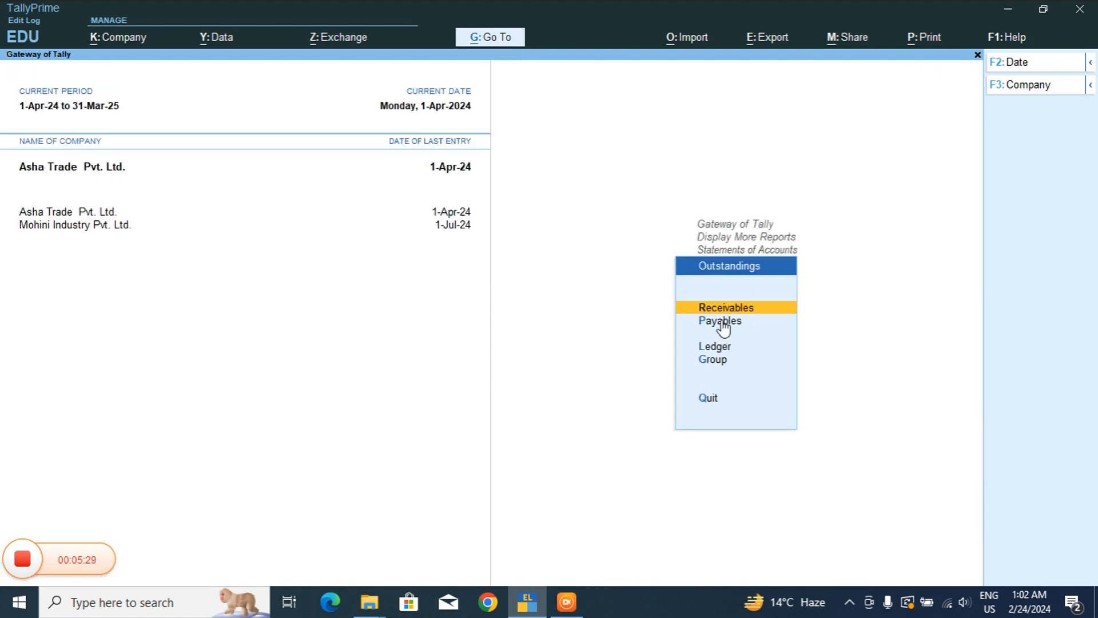
{"action": "key", "text": "Down"}
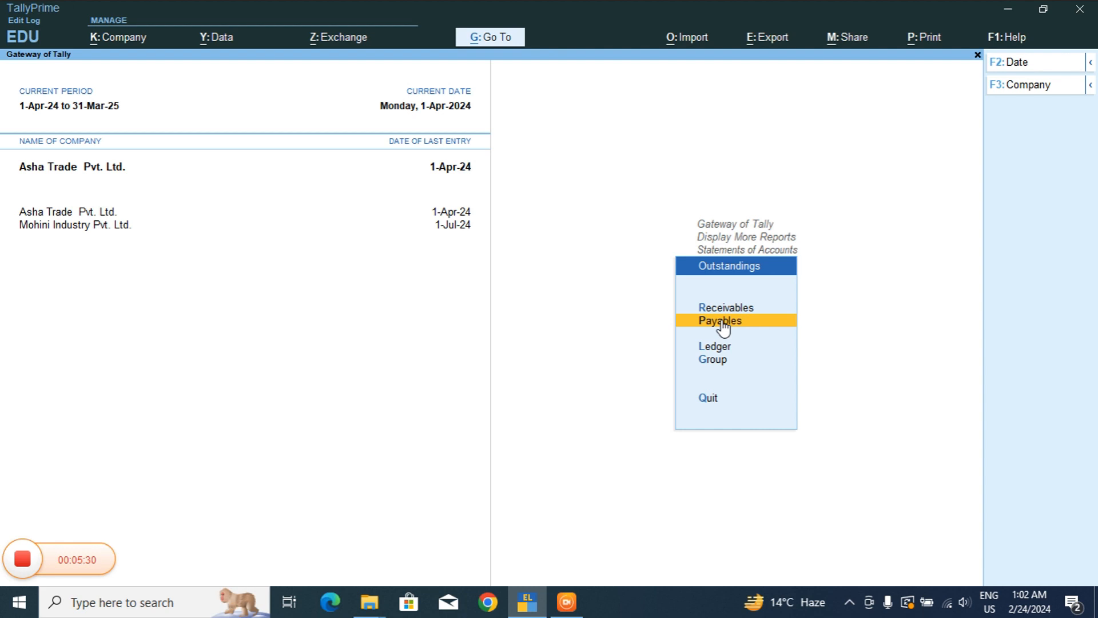
{"action": "key", "text": "Up"}
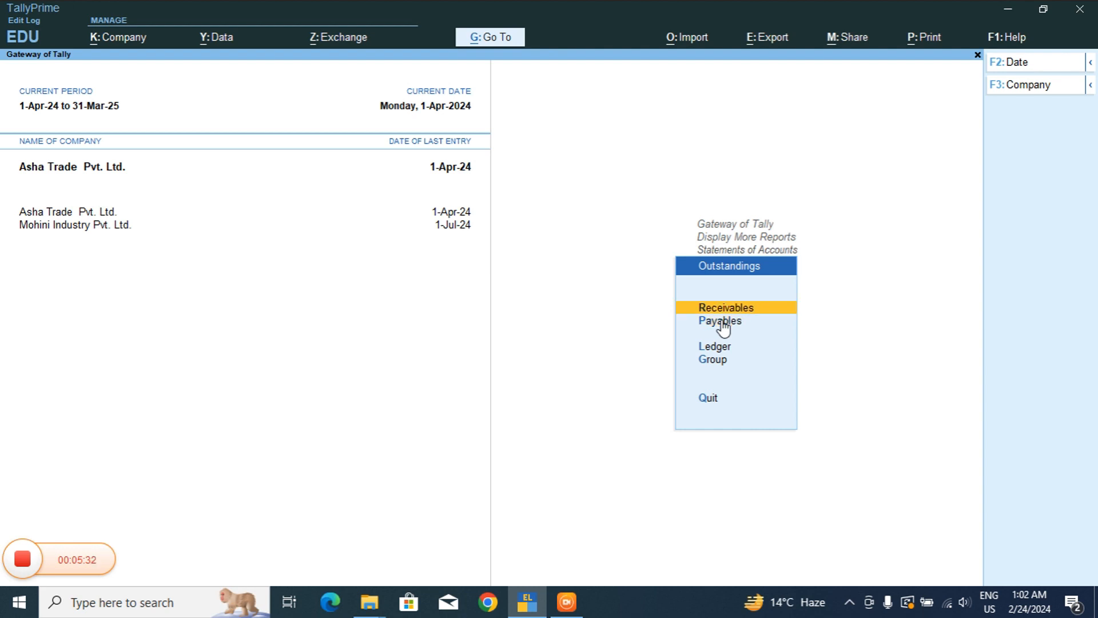
{"action": "key", "text": "Return"}
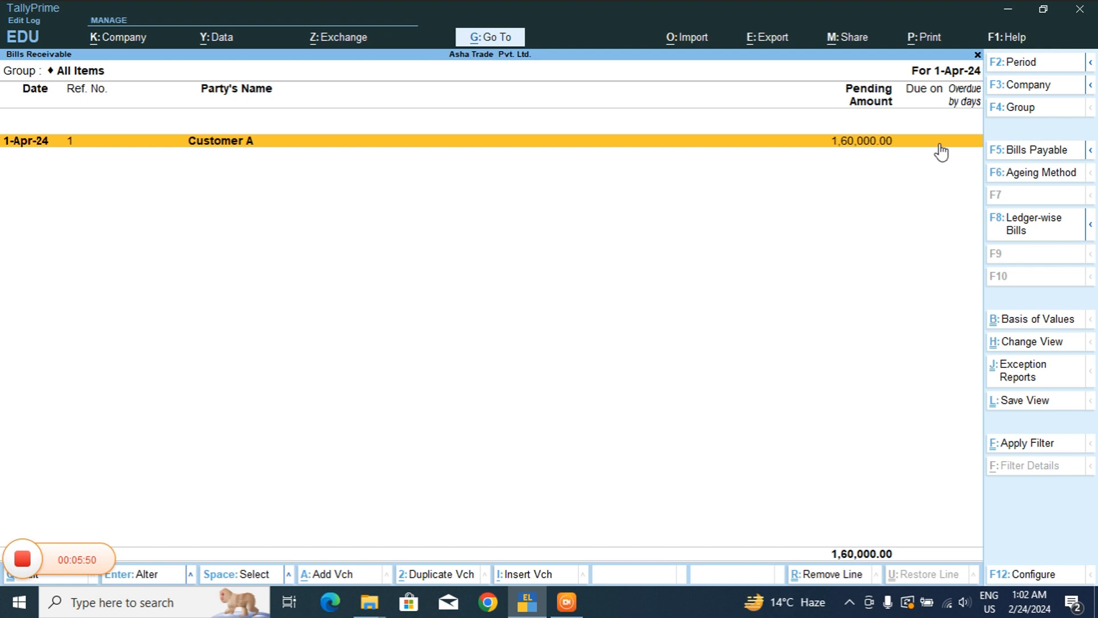
Set the Bills Receivable report period from 1-4-2024 to 1-5-2024.
{"action": "key", "text": "F2"}
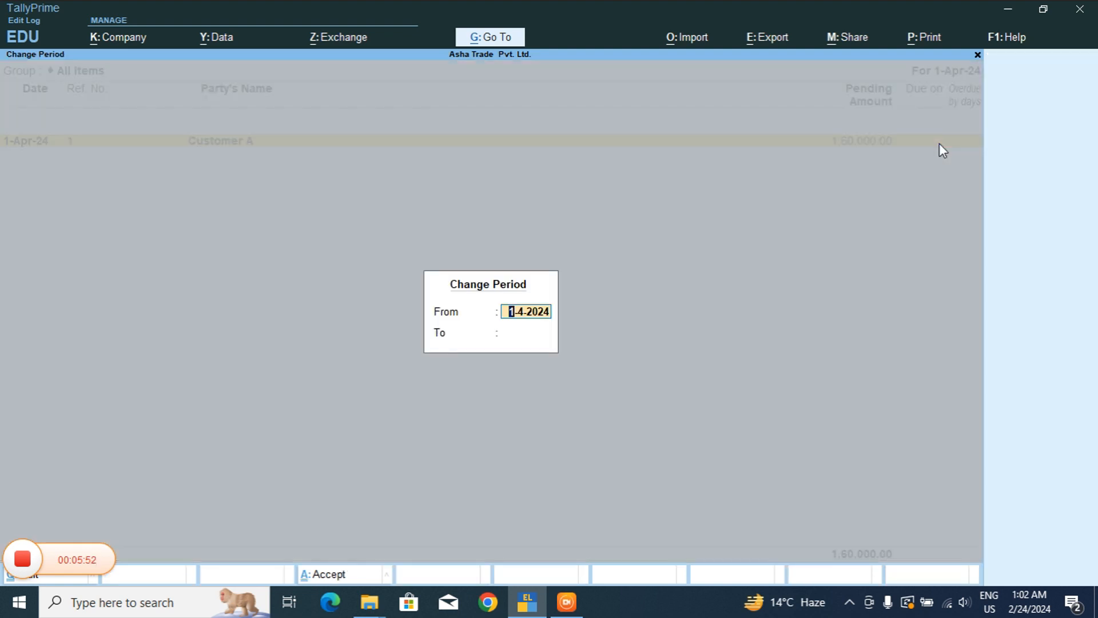
{"action": "key", "text": "Return"}
{"action": "type", "text": "1-"}
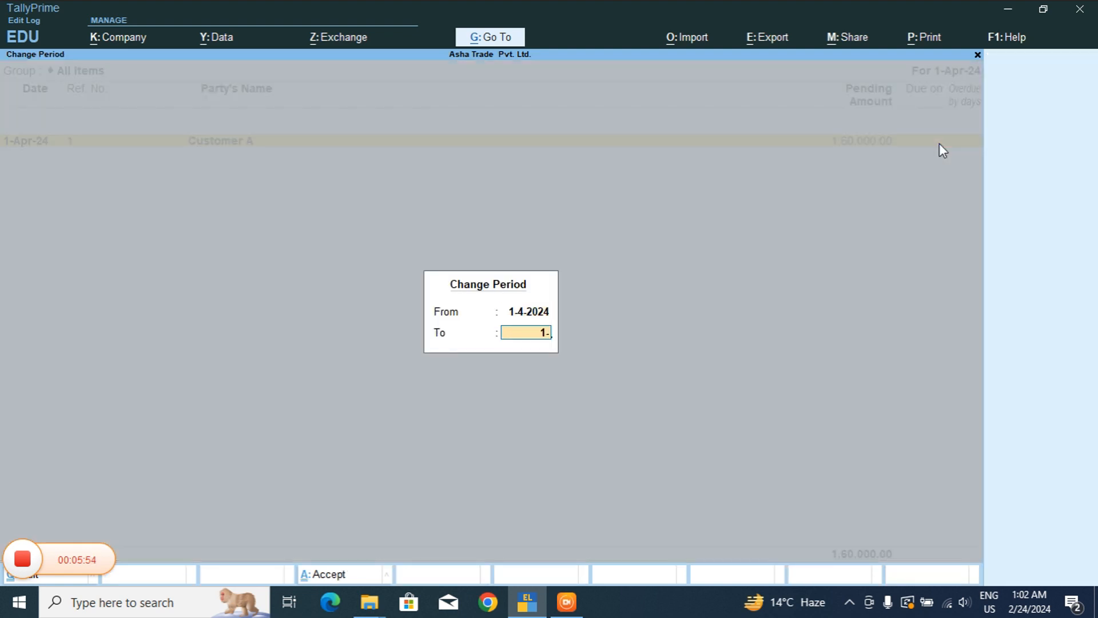
{"action": "type", "text": "5-2024"}
{"action": "key", "text": "Return"}
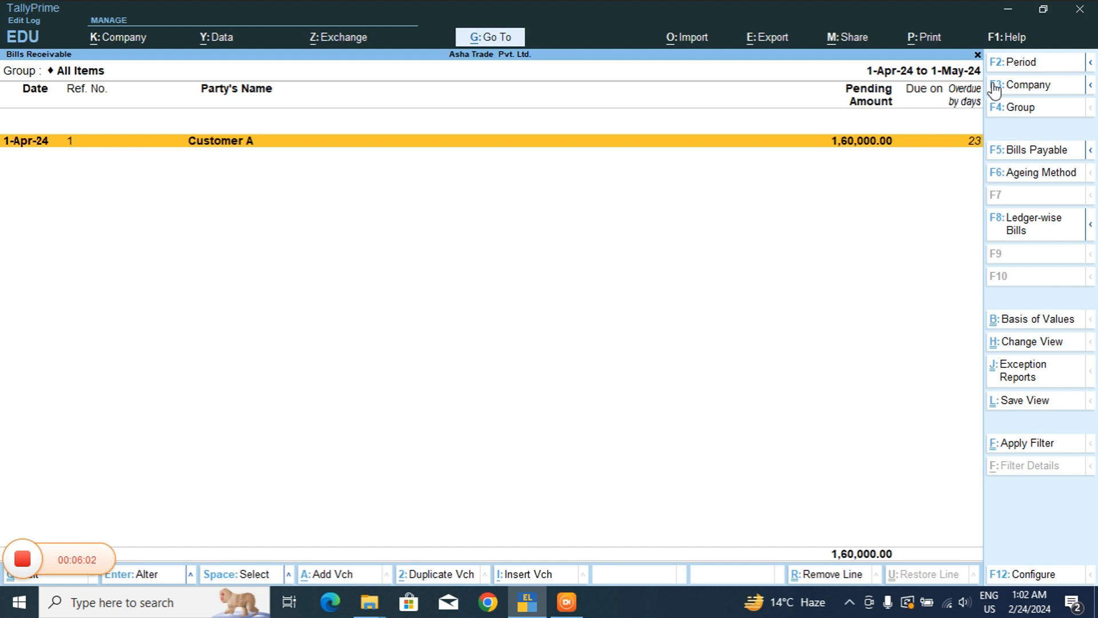
Check the Bills Receivable report's configuration and accept it with Bill-wise grouping.
{"action": "key", "text": "F12"}
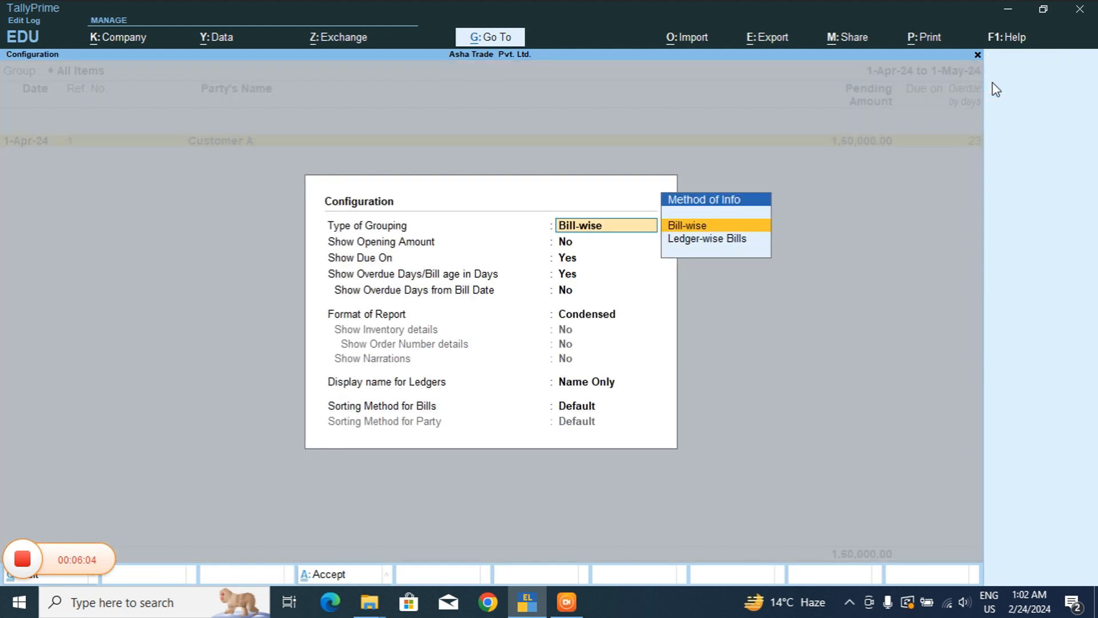
{"action": "key", "text": "Return"}
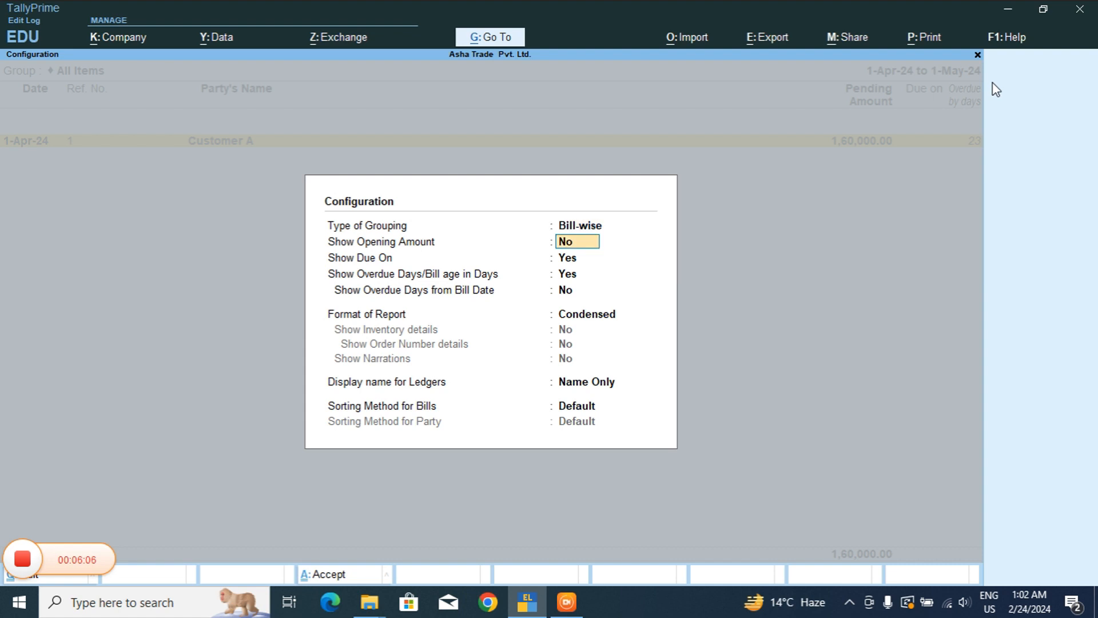
{"action": "key", "text": "ctrl+a"}
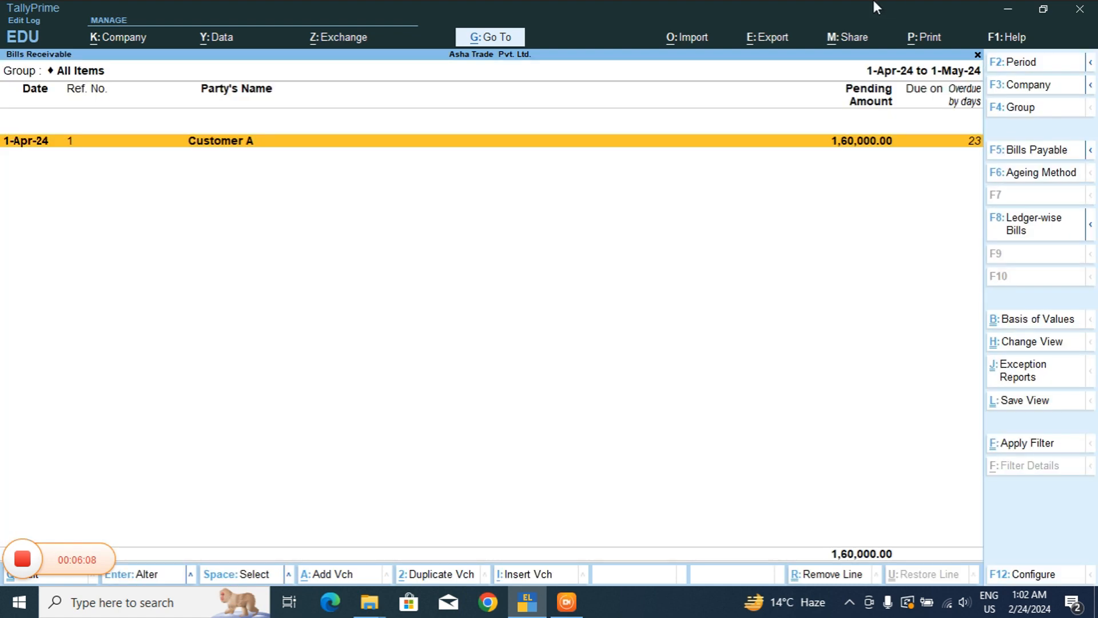
Close the Bills Receivable report and return to the Gateway of Tally.
{"action": "key", "text": "Escape"}
{"action": "key", "text": "Escape"}
{"action": "key", "text": "Escape"}
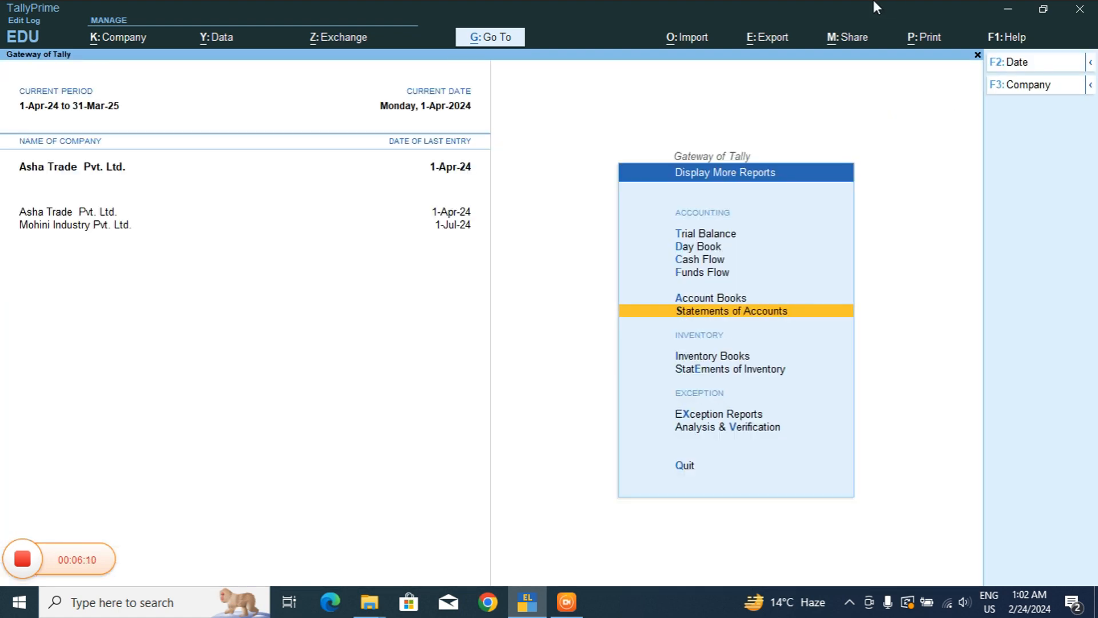
{"action": "key", "text": "Escape"}
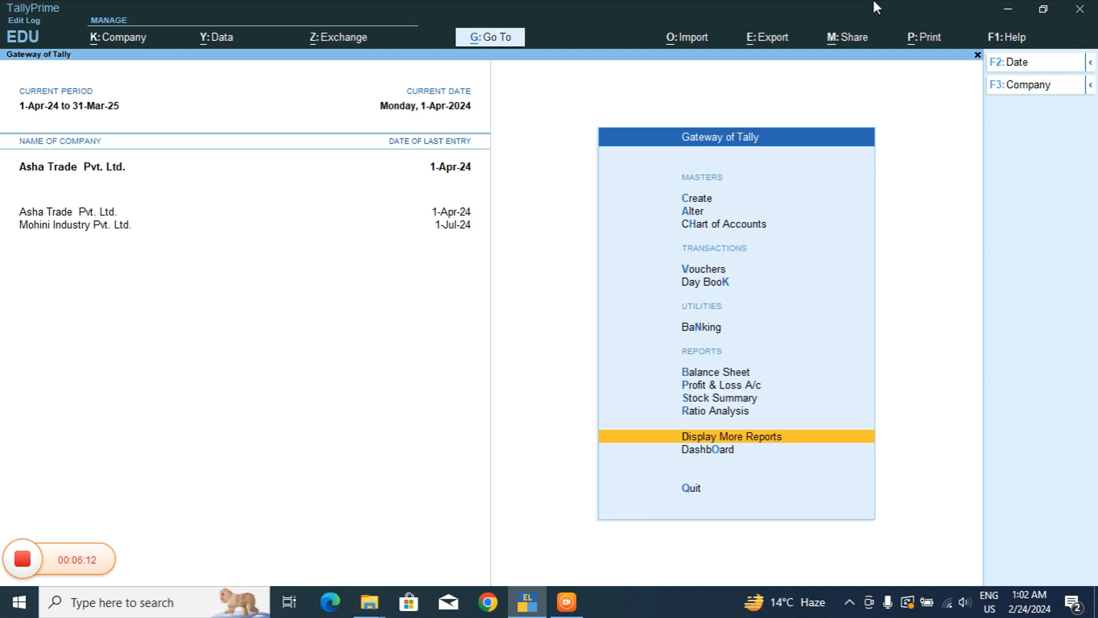
Open the Customer A ledger for alteration.
{"action": "key", "text": "Up"}
{"action": "key", "text": "Up"}
{"action": "key", "text": "Up"}
{"action": "key", "text": "Up"}
{"action": "key", "text": "Up"}
{"action": "key", "text": "Up"}
{"action": "key", "text": "Up"}
{"action": "key", "text": "Up"}
{"action": "key", "text": "Up"}
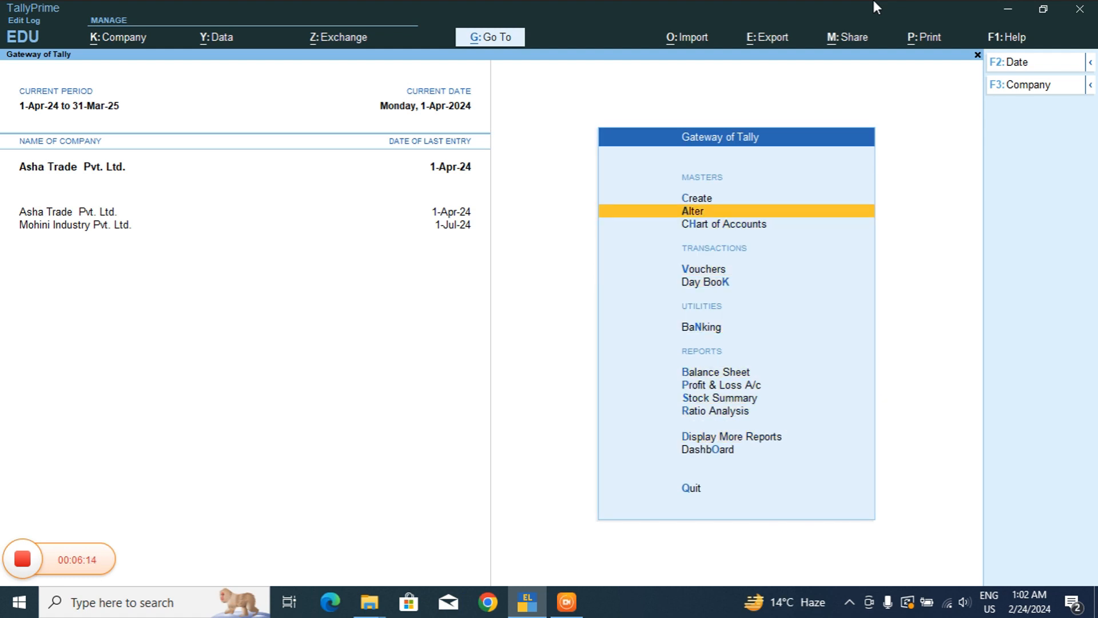
{"action": "key", "text": "Return"}
{"action": "key", "text": "Down"}
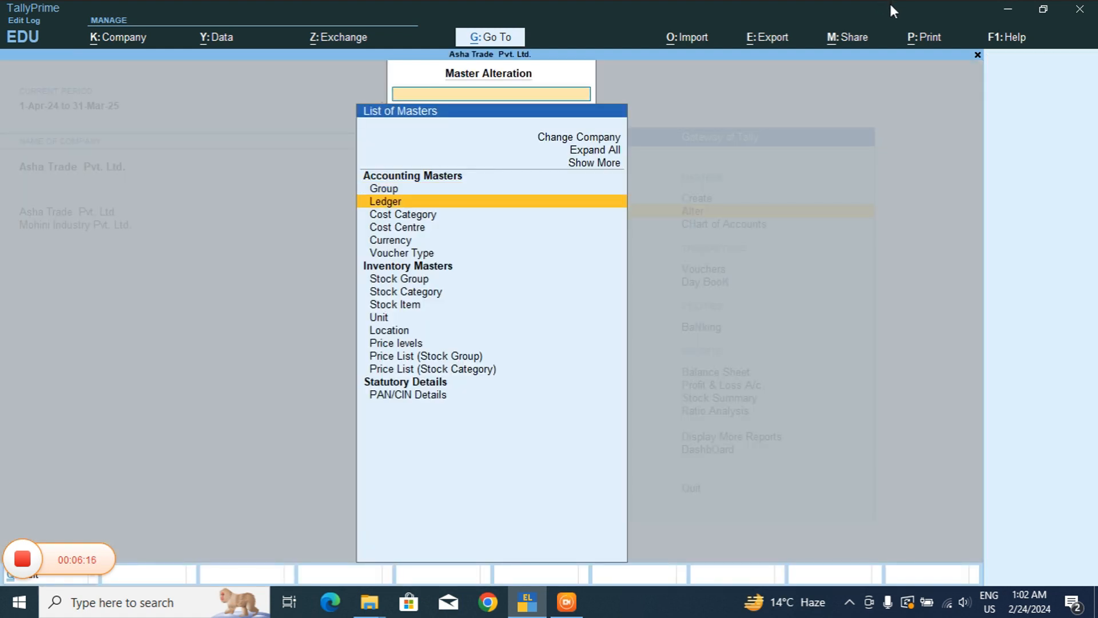
{"action": "key", "text": "Return"}
{"action": "key", "text": "Down"}
{"action": "key", "text": "Down"}
{"action": "key", "text": "Up"}
{"action": "key", "text": "Return"}
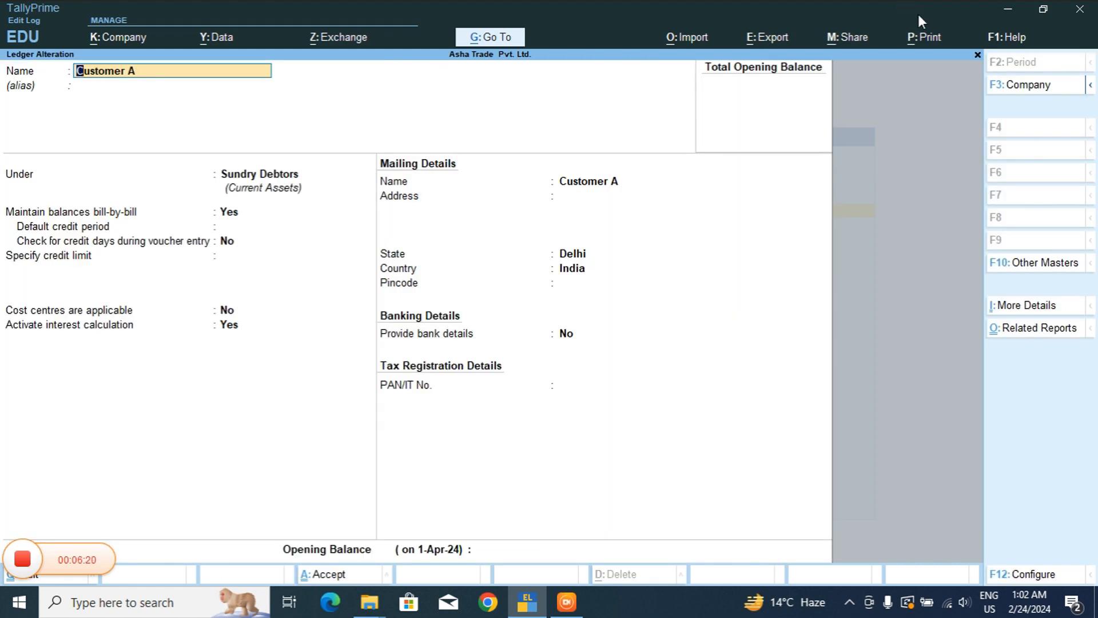
Open the interest parameters of the Customer A ledger, keeping interest calculation activated.
{"action": "key", "text": "Return"}
{"action": "key", "text": "Return"}
{"action": "key", "text": "Return"}
{"action": "key", "text": "Return"}
{"action": "key", "text": "Return"}
{"action": "key", "text": "Return"}
{"action": "key", "text": "Return"}
{"action": "key", "text": "Return"}
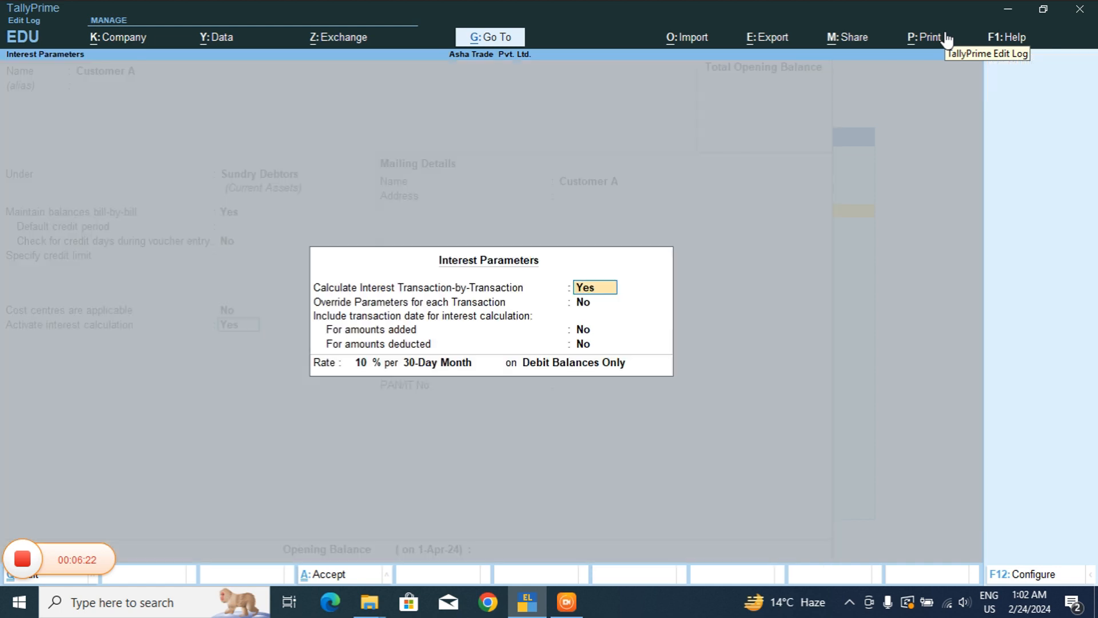
Review Customer A's interest parameters, keep them as they are, and accept the ledger.
{"action": "key", "text": "Return"}
{"action": "key", "text": "Return"}
{"action": "key", "text": "Return"}
{"action": "key", "text": "Return"}
{"action": "key", "text": "Return"}
{"action": "key", "text": "Return"}
{"action": "key", "text": "Return"}
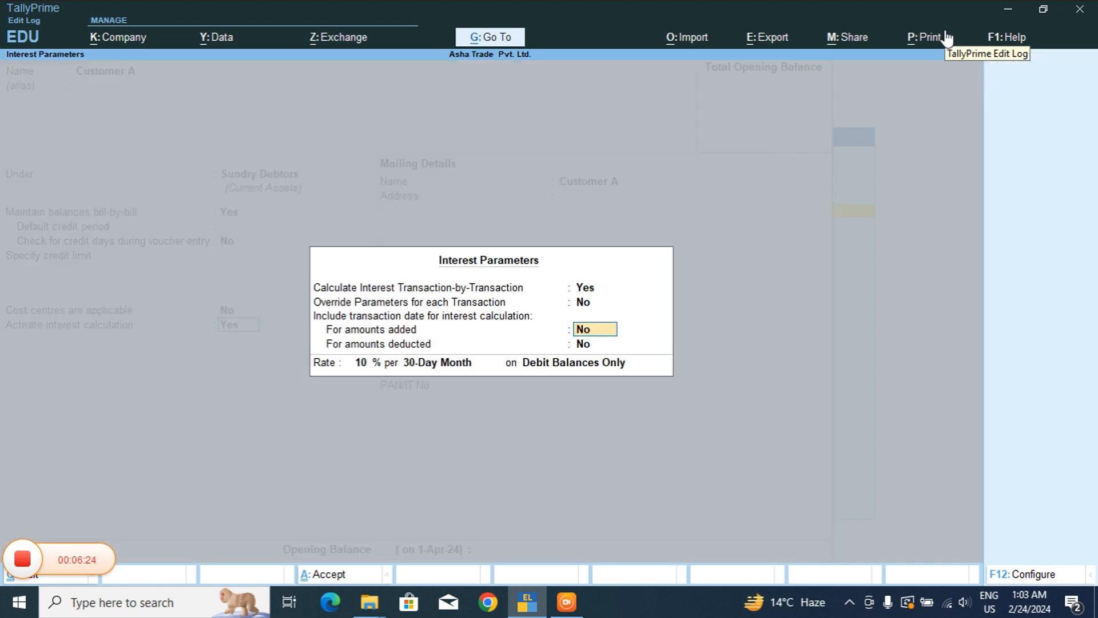
{"action": "key", "text": "Return"}
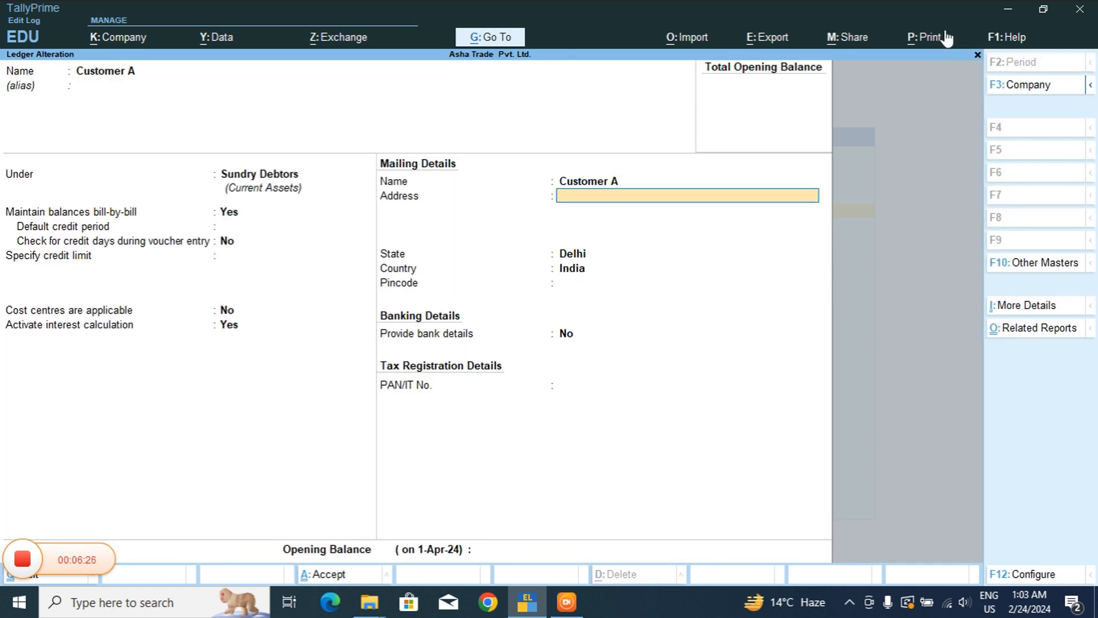
{"action": "key", "text": "Return"}
{"action": "key", "text": "ctrl+a"}
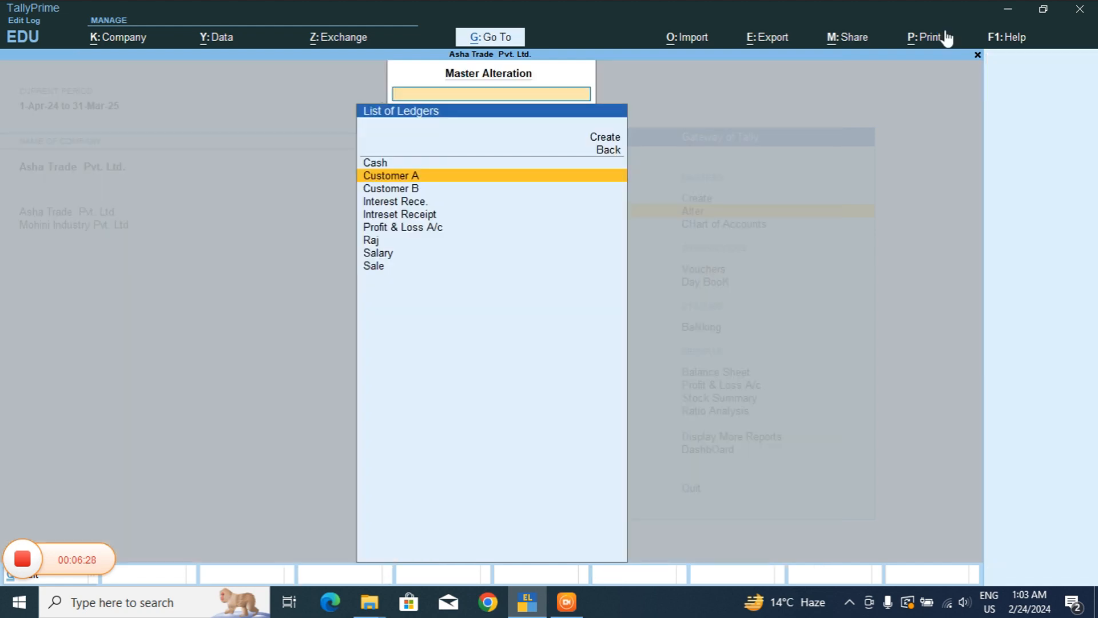
Leave the ledger alteration list and open the last recorded sales voucher, for Customer A, for alteration.
{"action": "key", "text": "Escape"}
{"action": "key", "text": "Escape"}
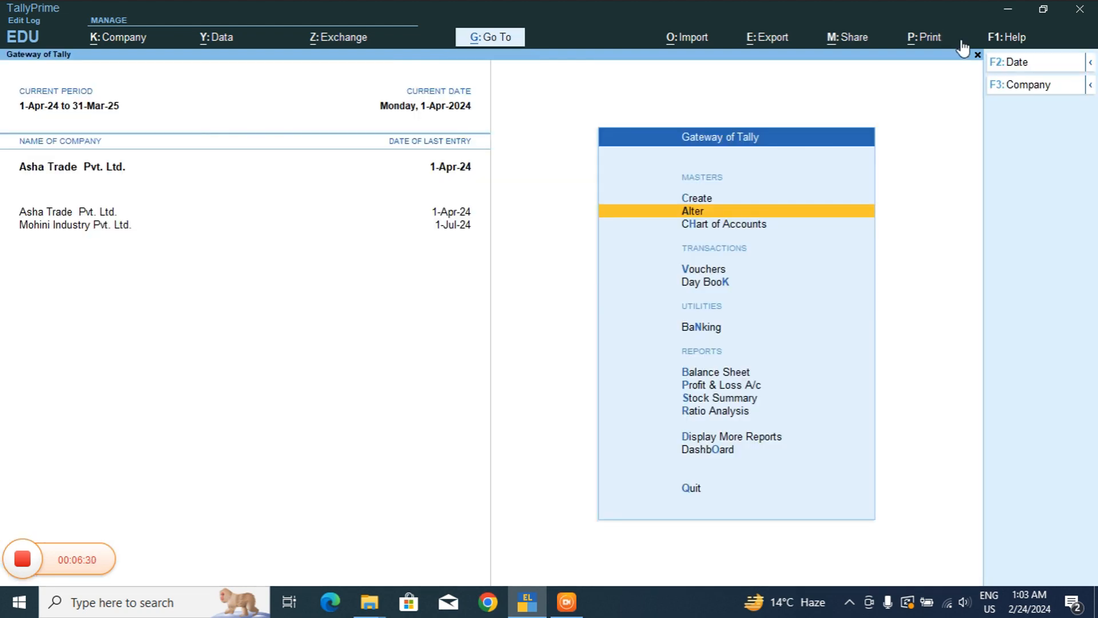
{"action": "key", "text": "Down"}
{"action": "key", "text": "Down"}
{"action": "key", "text": "Return"}
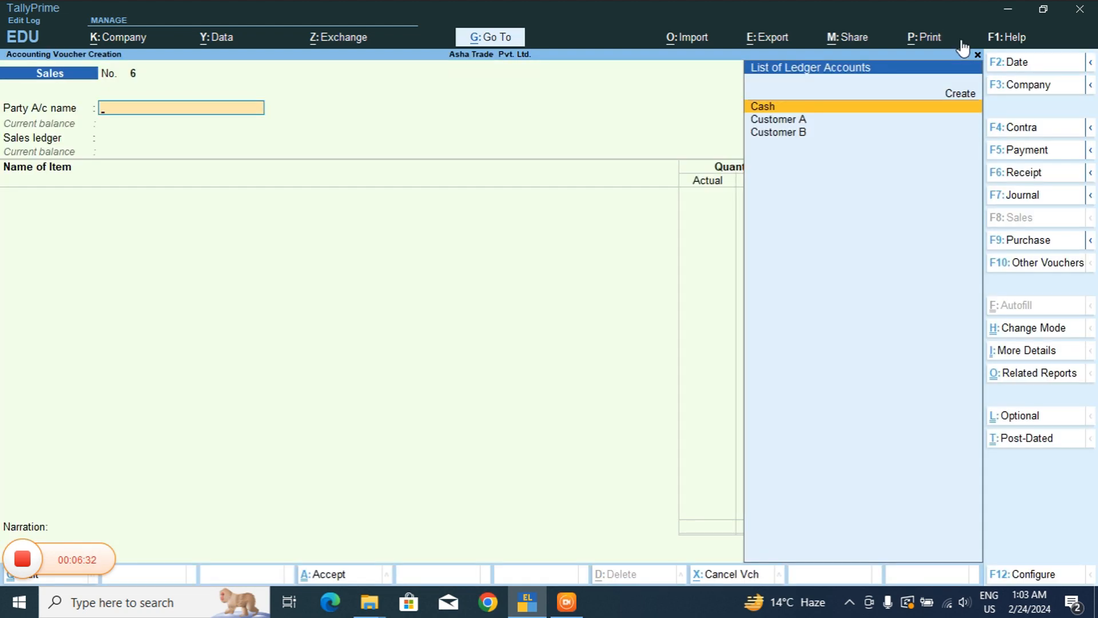
{"action": "key", "text": "Page_Up"}
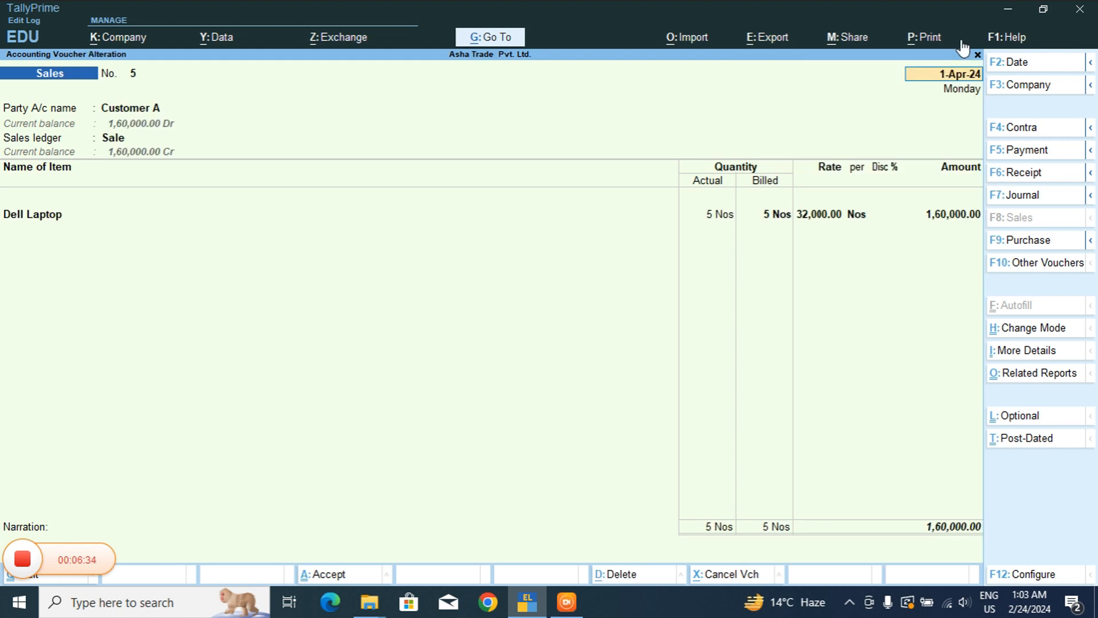
Open the sales voucher's configuration and set Show all configurations to Yes.
{"action": "key", "text": "F12"}
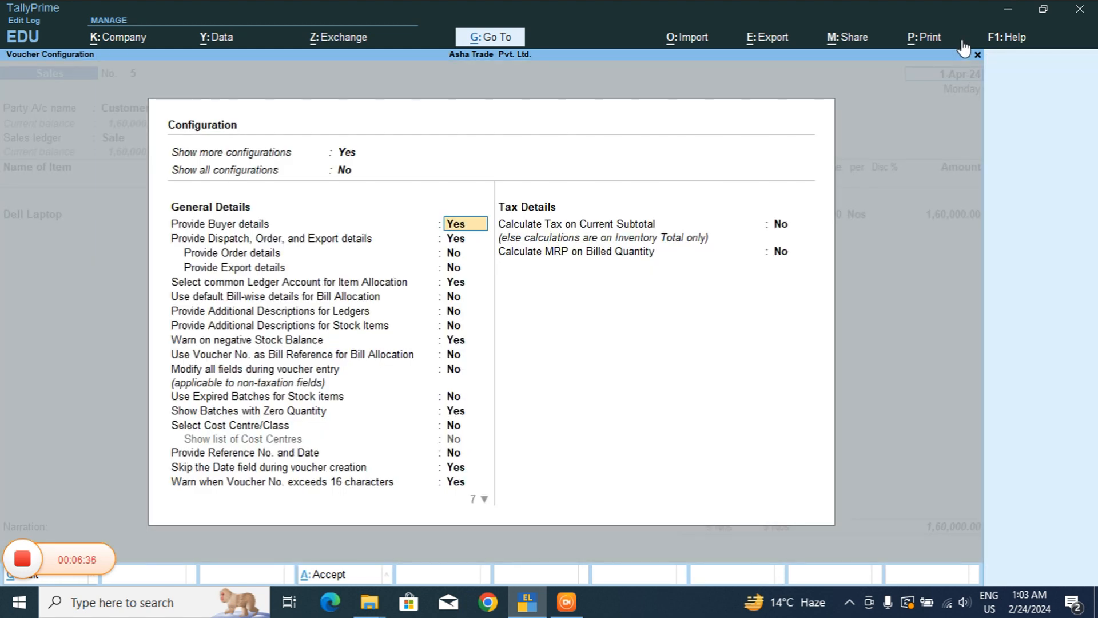
{"action": "key", "text": "Return"}
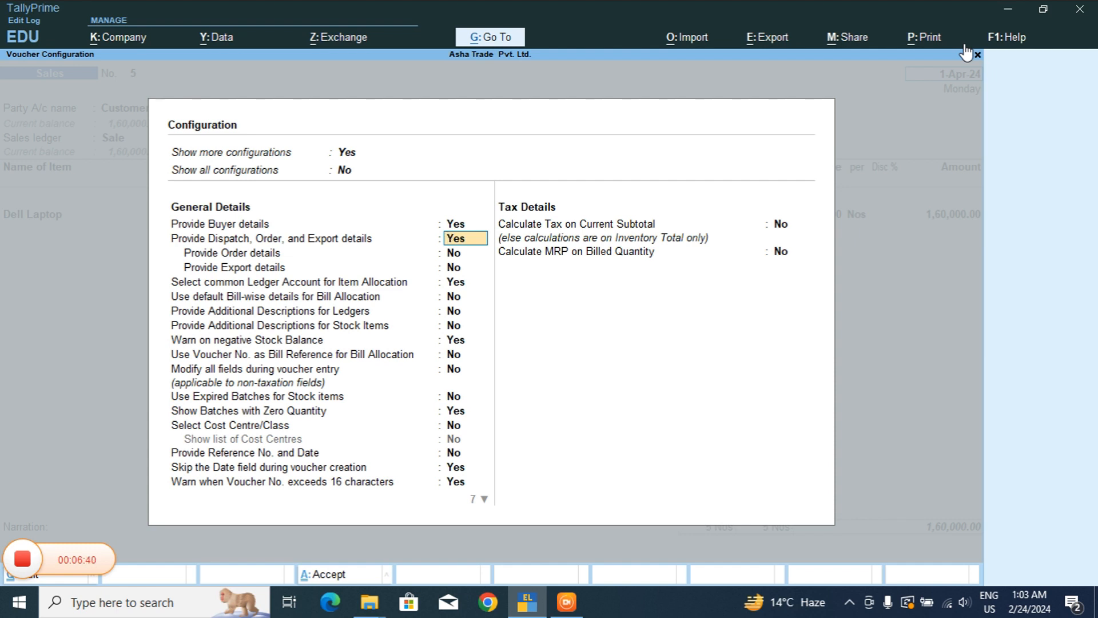
{"action": "key", "text": "Return"}
{"action": "key", "text": "Return"}
{"action": "key", "text": "Return"}
{"action": "key", "text": "Return"}
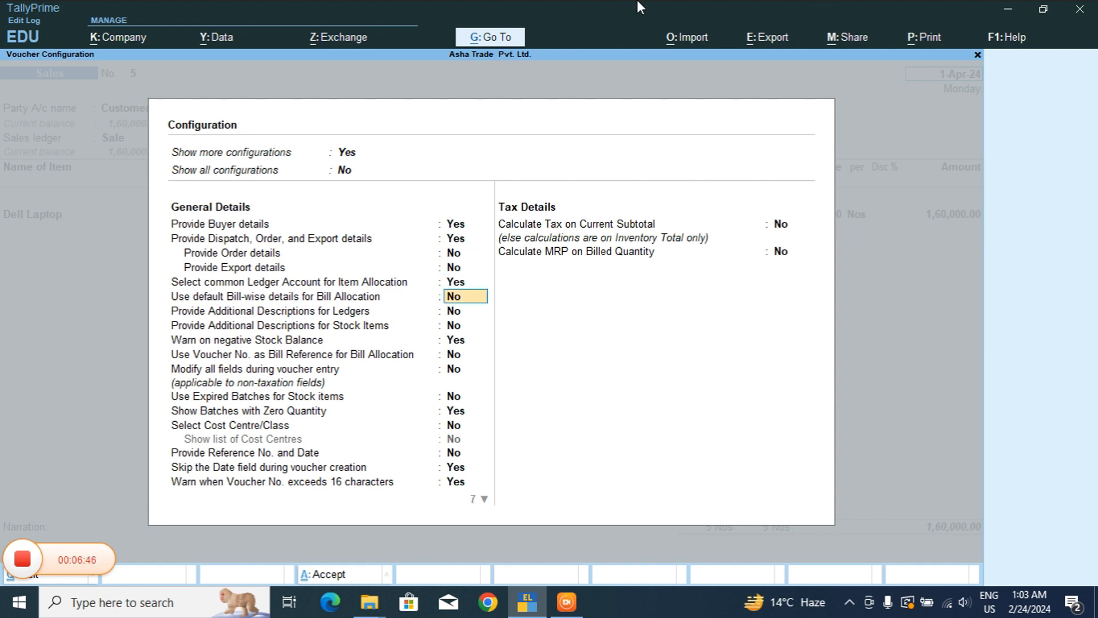
{"action": "left_click", "coordinate": [339, 172]}
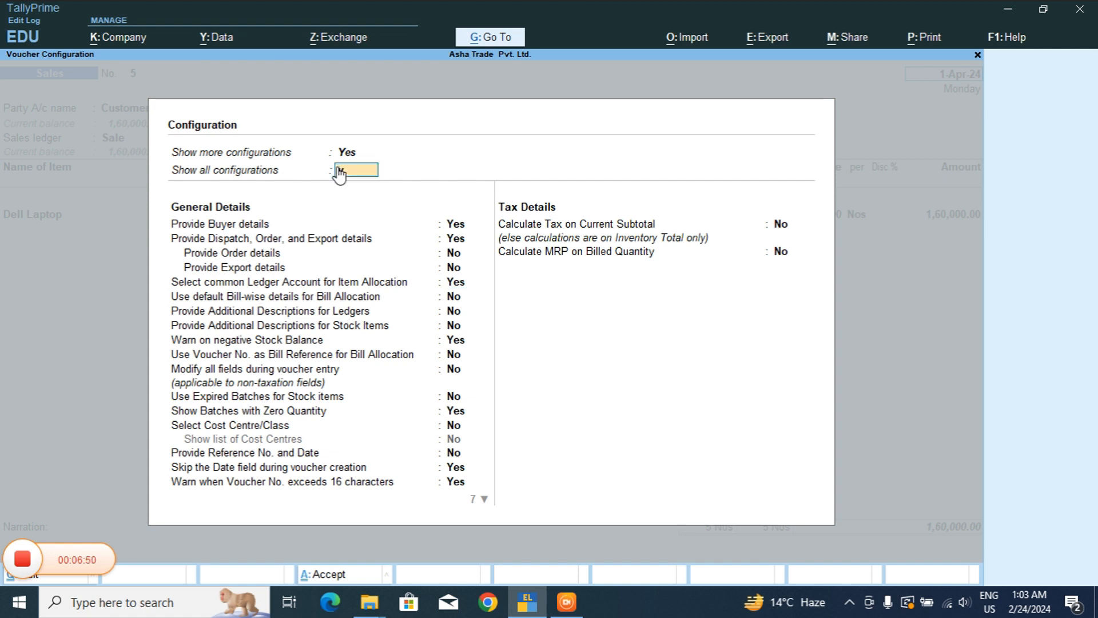
{"action": "key", "text": "y"}
{"action": "key", "text": "Return"}
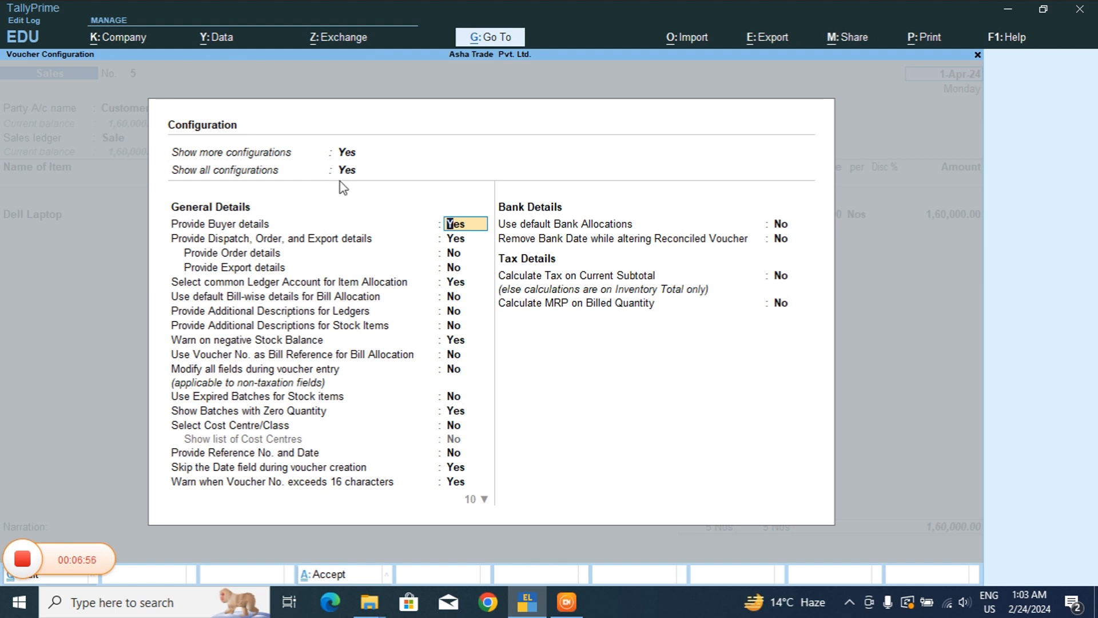
Examine the general options in the voucher configuration, down to Show final Ledger Balance.
{"action": "key", "text": "Down"}
{"action": "key", "text": "Down"}
{"action": "key", "text": "Down"}
{"action": "key", "text": "Down"}
{"action": "key", "text": "Down"}
{"action": "key", "text": "Down"}
{"action": "key", "text": "Down"}
{"action": "key", "text": "Down"}
{"action": "key", "text": "Down"}
{"action": "key", "text": "Down"}
{"action": "key", "text": "Down"}
{"action": "key", "text": "Down"}
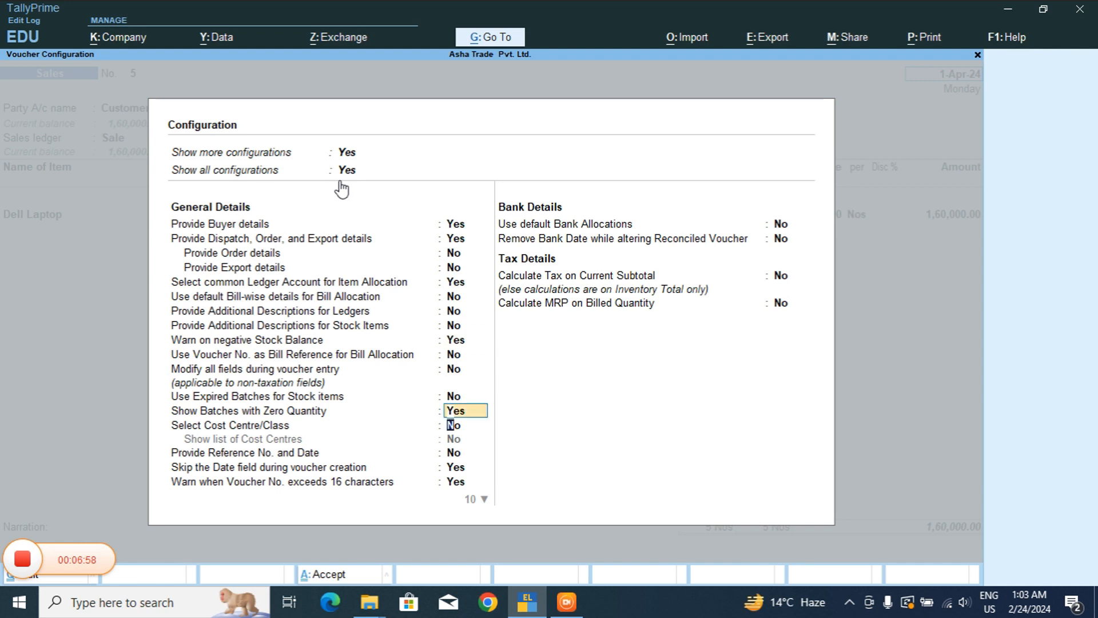
{"action": "key", "text": "Down"}
{"action": "key", "text": "Down"}
{"action": "key", "text": "Down"}
{"action": "key", "text": "Down"}
{"action": "key", "text": "Down"}
{"action": "key", "text": "Down"}
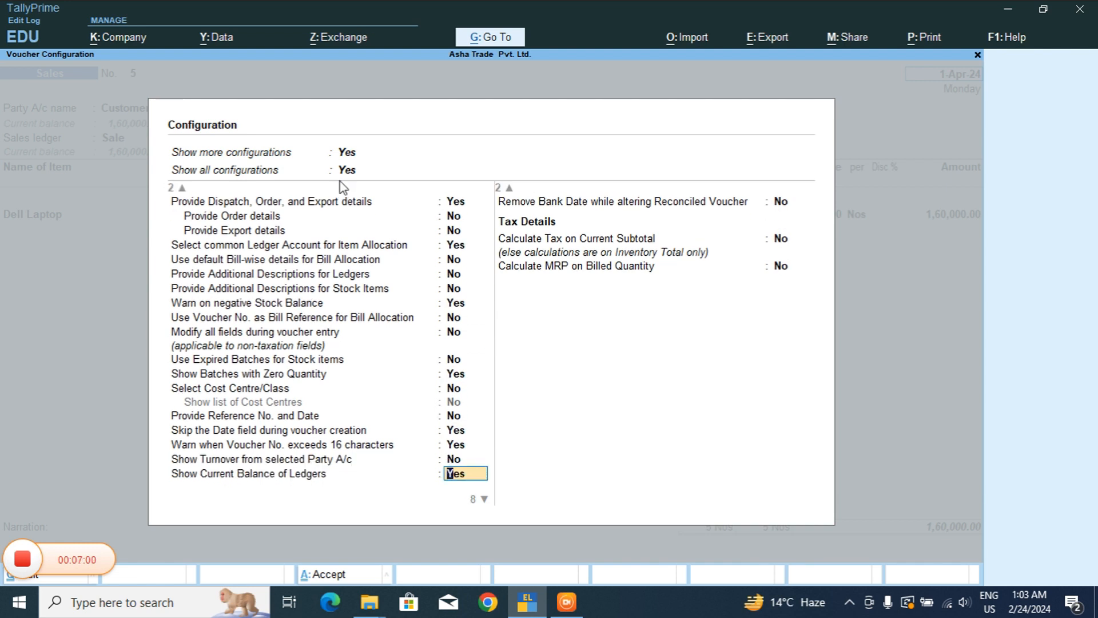
{"action": "key", "text": "Down"}
{"action": "key", "text": "Down"}
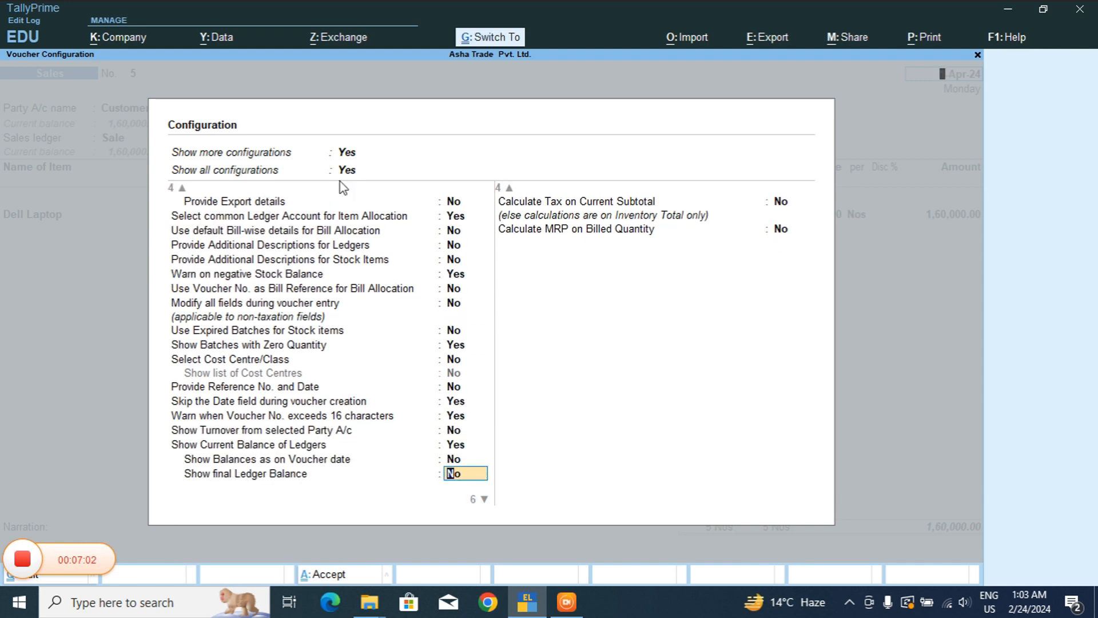
Accept the configuration and save Customer A's sales voucher with its dispatch and party details as they are.
{"action": "key", "text": "Return"}
{"action": "key", "text": "Return"}
{"action": "key", "text": "Return"}
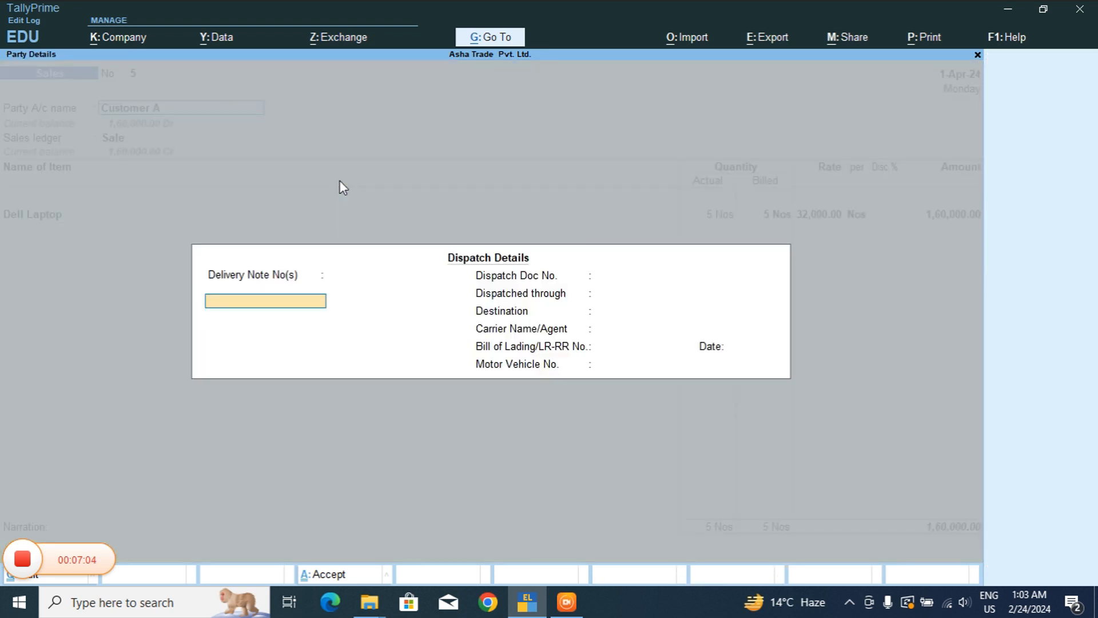
{"action": "key", "text": "Return"}
{"action": "key", "text": "ctrl+a"}
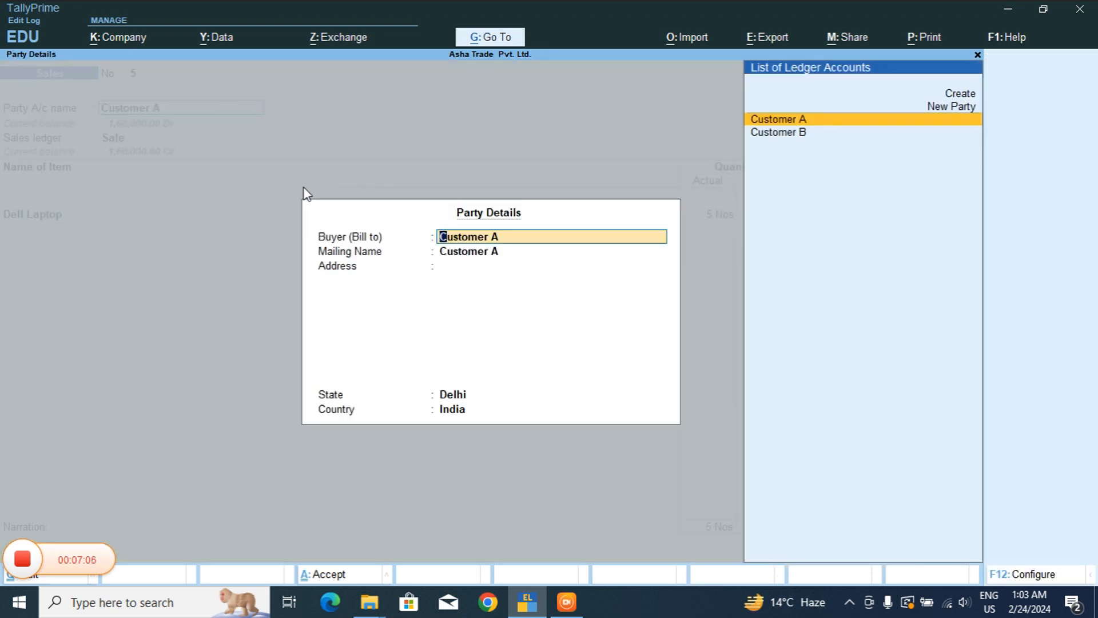
{"action": "key", "text": "ctrl+a"}
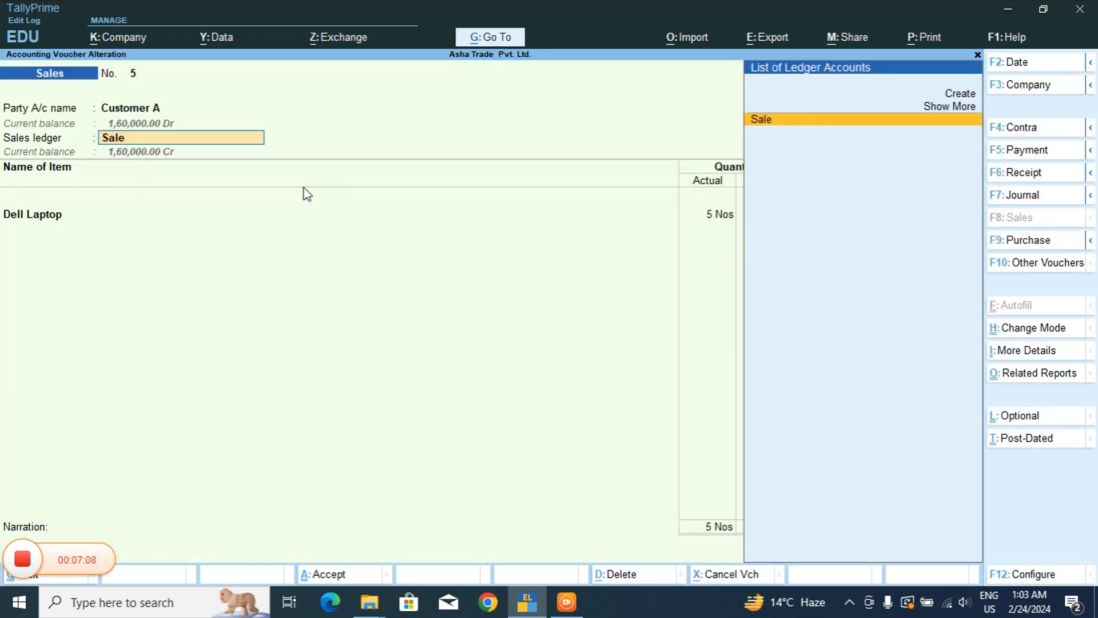
{"action": "key", "text": "ctrl"}
{"action": "key", "text": "ctrl+a"}
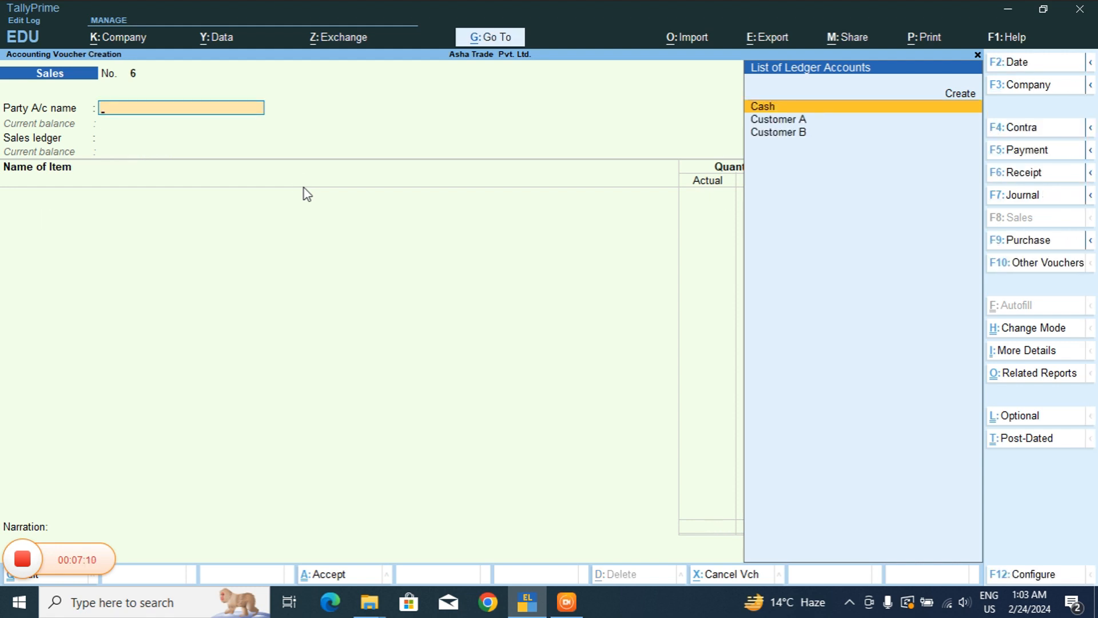
Reopen Customer A's sales voucher and go through its dispatch, party and Dell Laptop item details, keeping them as they are.
{"action": "key", "text": "Page_Up"}
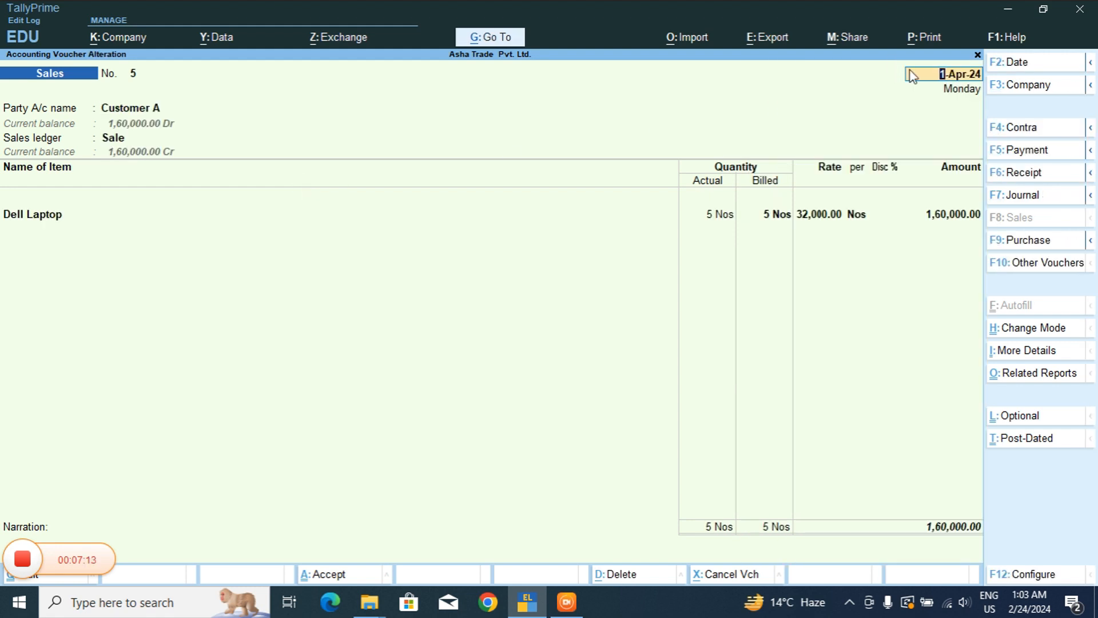
{"action": "key", "text": "Return"}
{"action": "key", "text": "Return"}
{"action": "key", "text": "Return"}
{"action": "key", "text": "Return"}
{"action": "key", "text": "Return"}
{"action": "key", "text": "Return"}
{"action": "key", "text": "Return"}
{"action": "key", "text": "Return"}
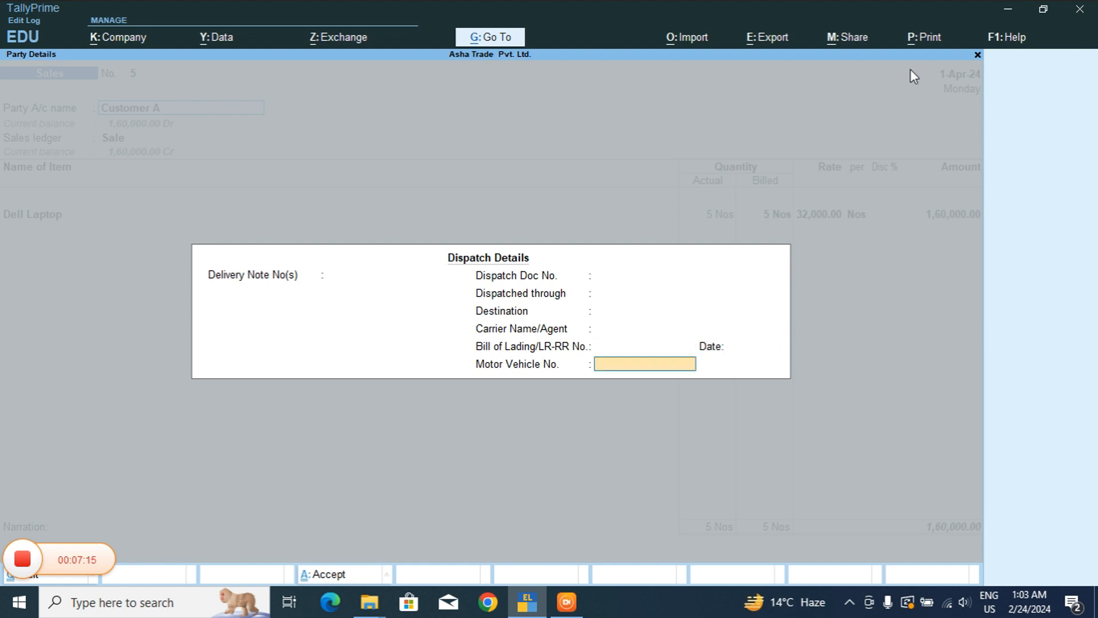
{"action": "key", "text": "Return"}
{"action": "key", "text": "Return"}
{"action": "key", "text": "Return"}
{"action": "key", "text": "Return"}
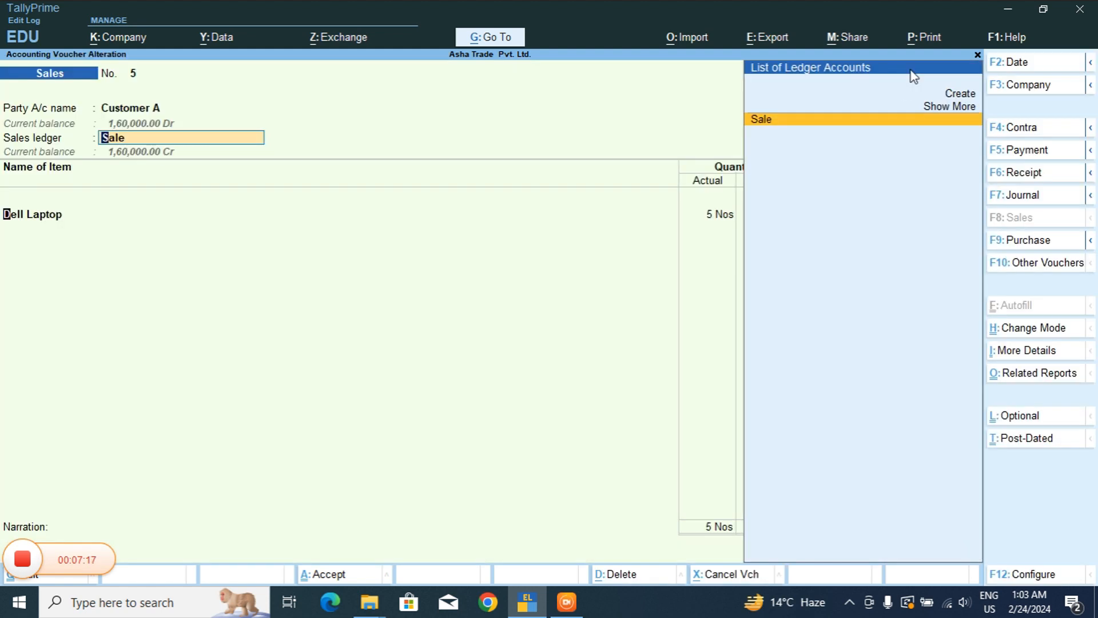
{"action": "key", "text": "Return"}
{"action": "key", "text": "Return"}
{"action": "key", "text": "Return"}
{"action": "key", "text": "Return"}
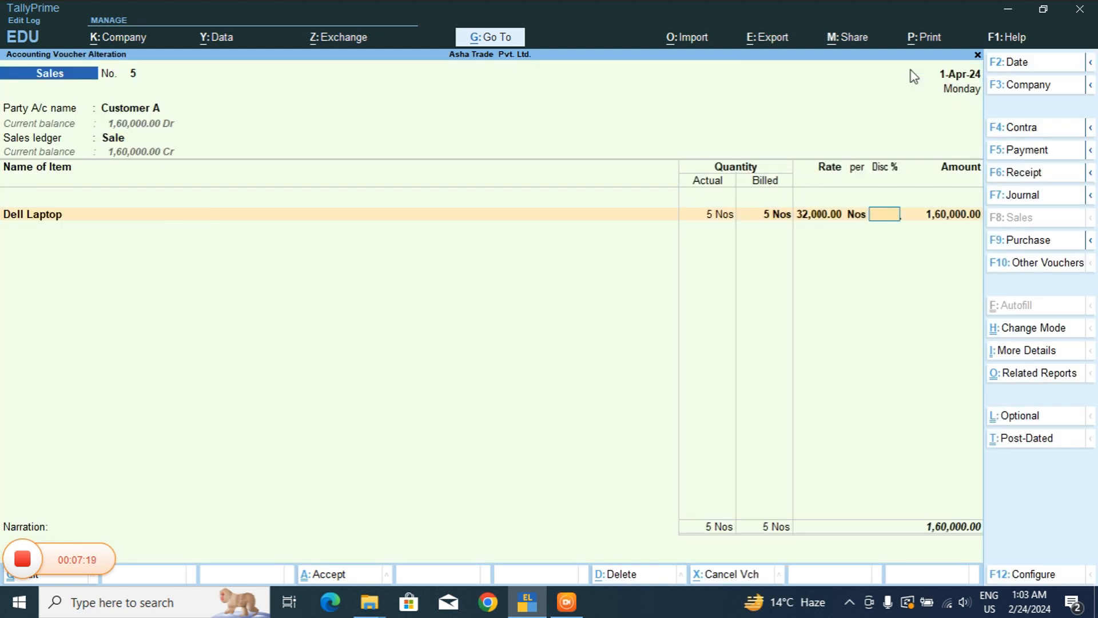
{"action": "key", "text": "Return"}
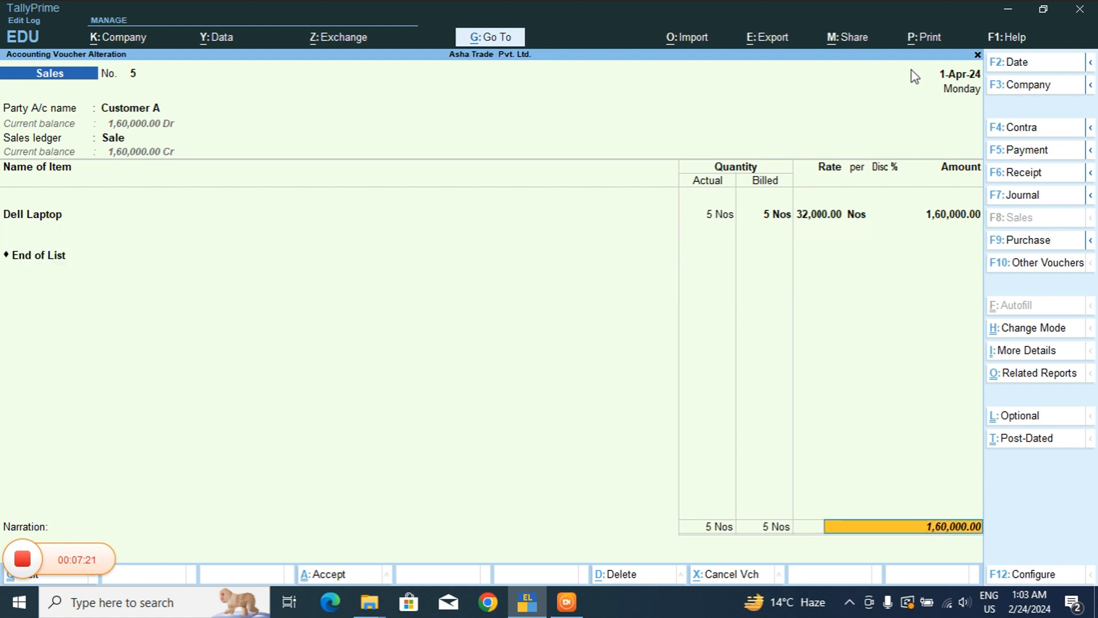
In Customer A's bill-wise details, use reference name 1 and set the credit period to 10 days.
{"action": "key", "text": "Return"}
{"action": "key", "text": "Return"}
{"action": "type", "text": "1"}
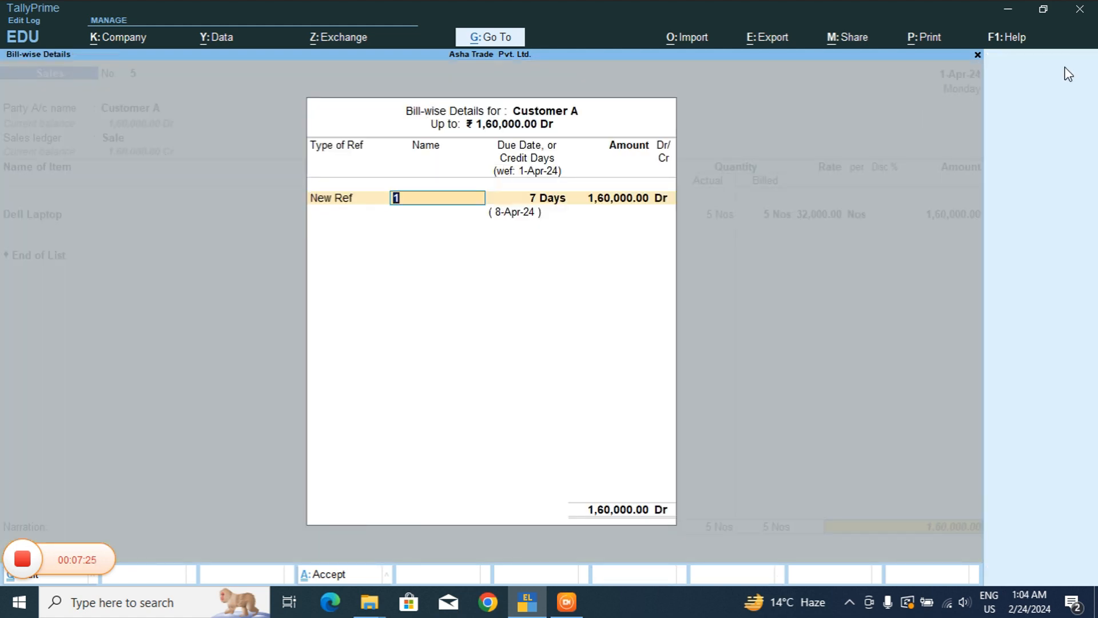
{"action": "key", "text": "Return"}
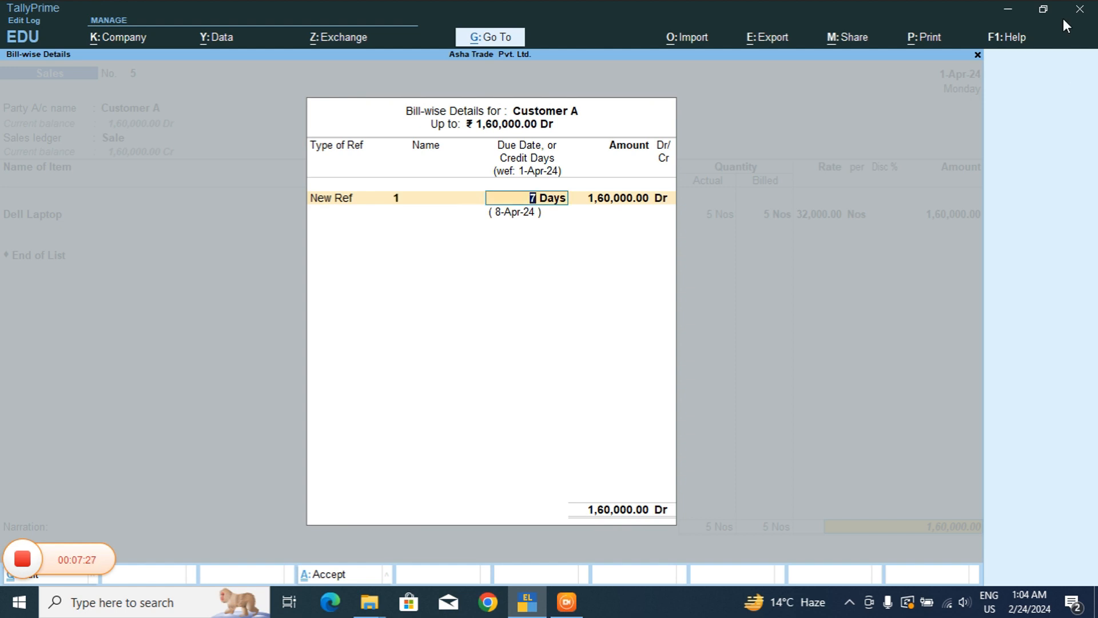
{"action": "type", "text": "10"}
{"action": "key", "text": "Return"}
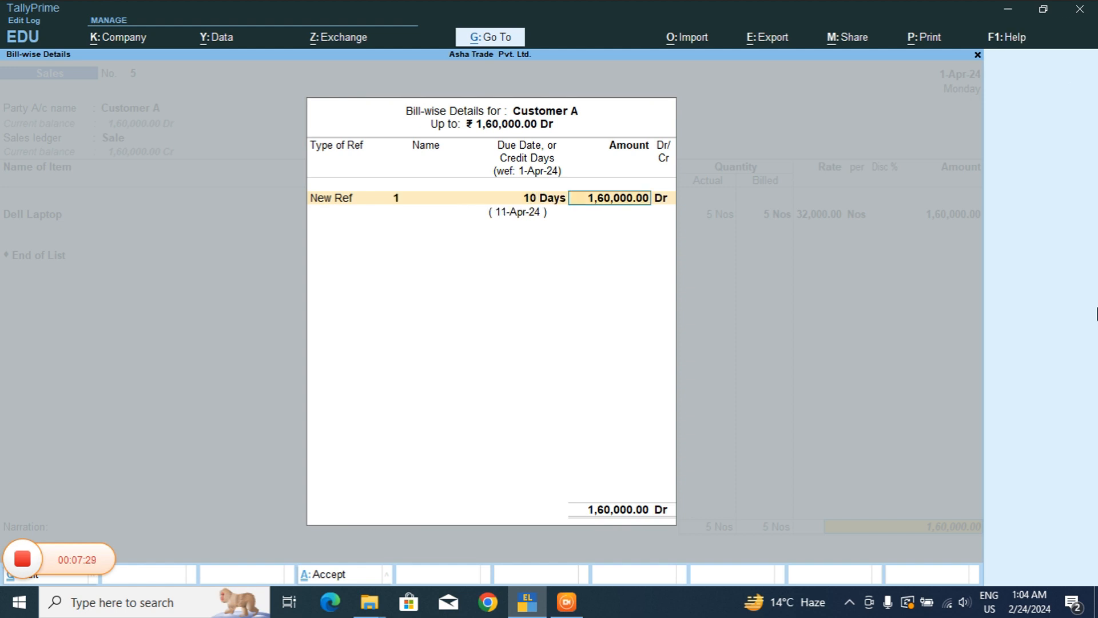
{"action": "key", "text": "Return"}
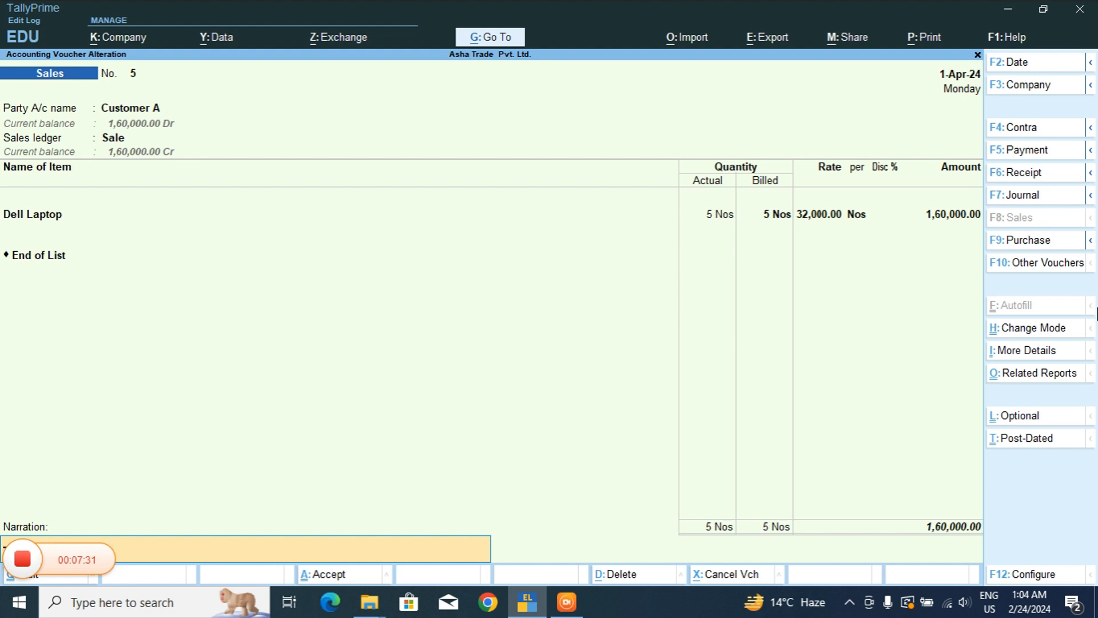
Dismiss the voucher configuration, save the altered sales voucher and return to the Gateway of Tally.
{"action": "key", "text": "F12"}
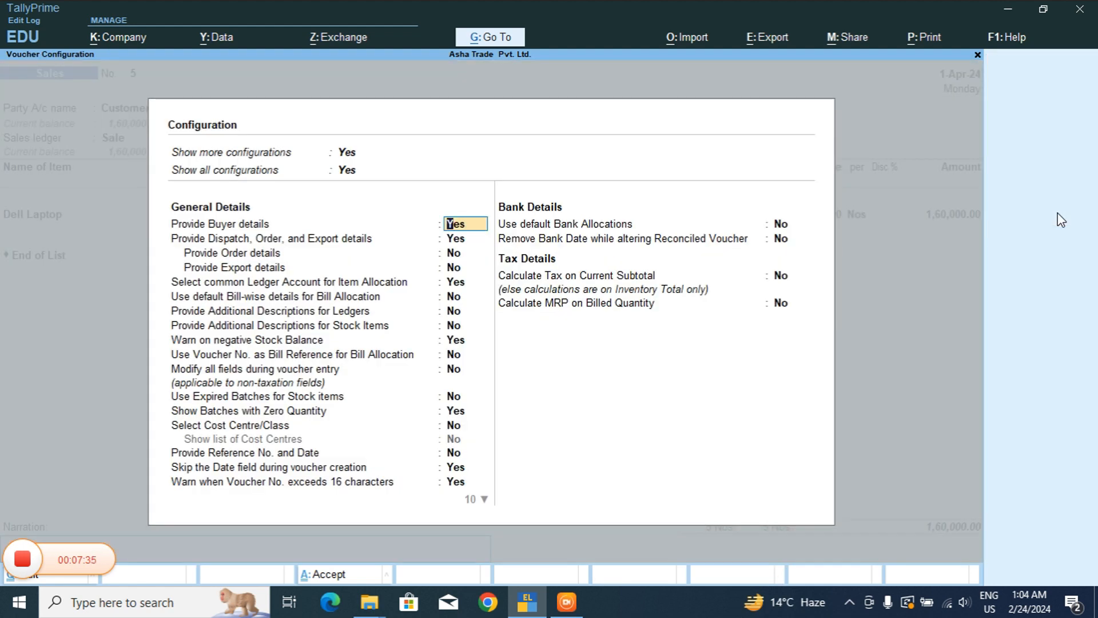
{"action": "key", "text": "Escape"}
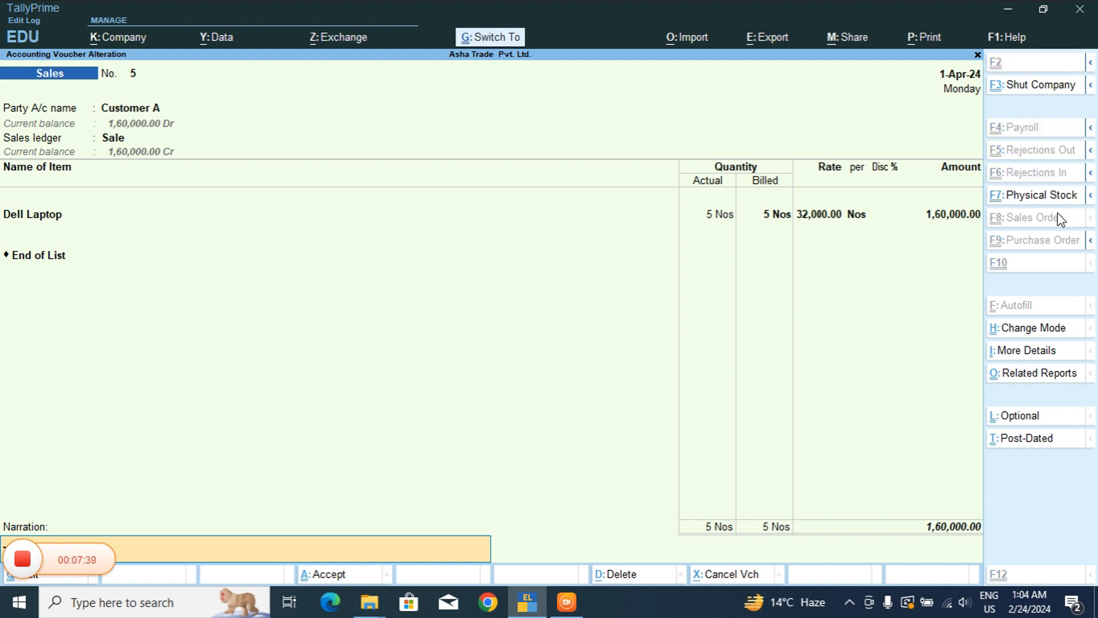
{"action": "key", "text": "ctrl+a"}
{"action": "key", "text": "Escape"}
{"action": "key", "text": "Return"}
{"action": "key", "text": "Escape"}
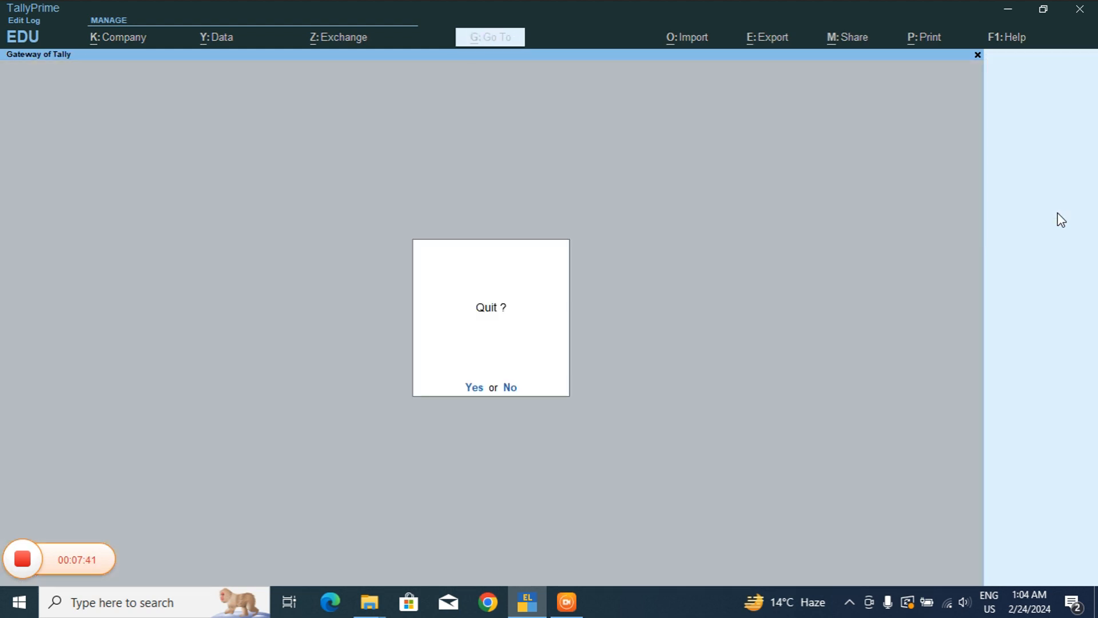
{"action": "key", "text": "Escape"}
Open the Interest Receivable report from the interest calculations in the statements of accounts.
{"action": "key", "text": "d"}
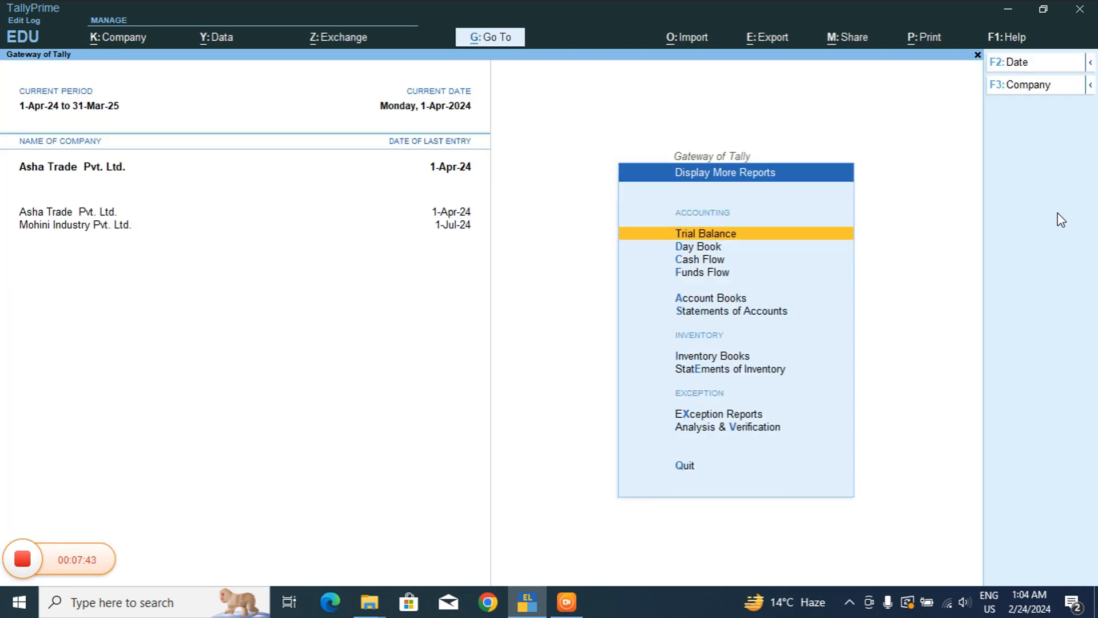
{"action": "key", "text": "Down"}
{"action": "key", "text": "Down"}
{"action": "key", "text": "Down"}
{"action": "key", "text": "Down"}
{"action": "key", "text": "Down"}
{"action": "key", "text": "Return"}
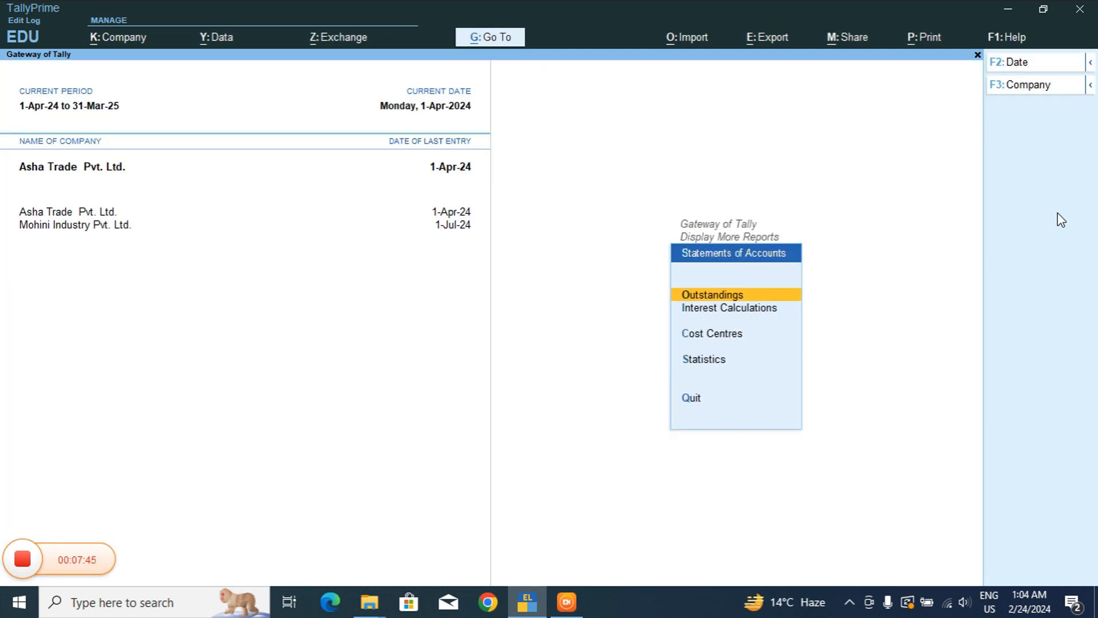
{"action": "key", "text": "Down"}
{"action": "key", "text": "Return"}
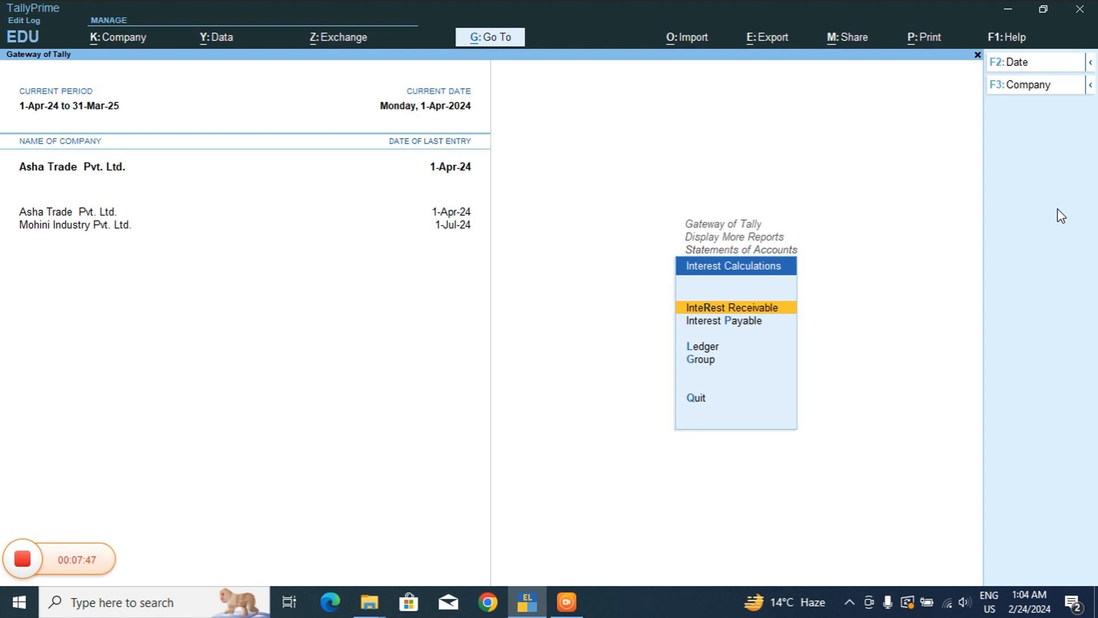
{"action": "key", "text": "Return"}
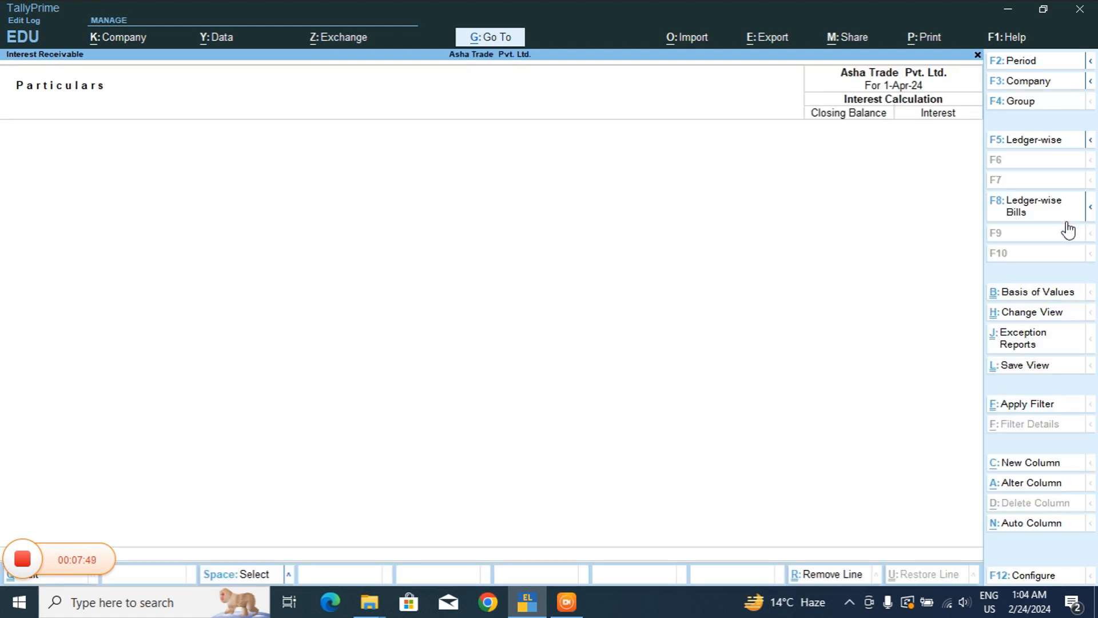
Set the Interest Receivable report's period from 1-4-2024 to 1-5-2024.
{"action": "key", "text": "F2"}
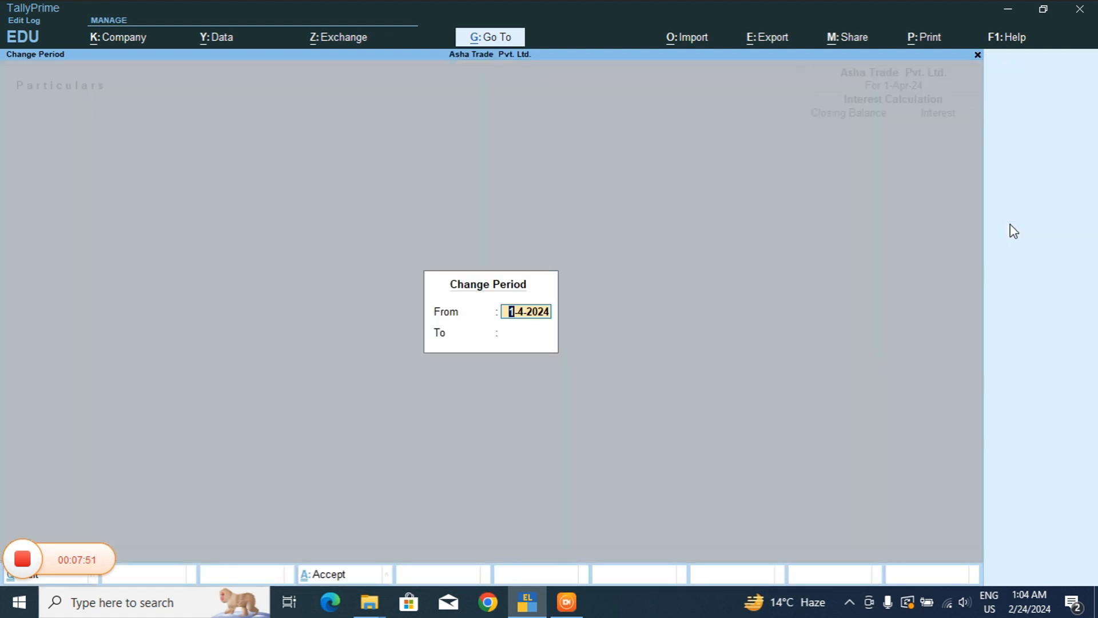
{"action": "key", "text": "Return"}
{"action": "type", "text": "1-"}
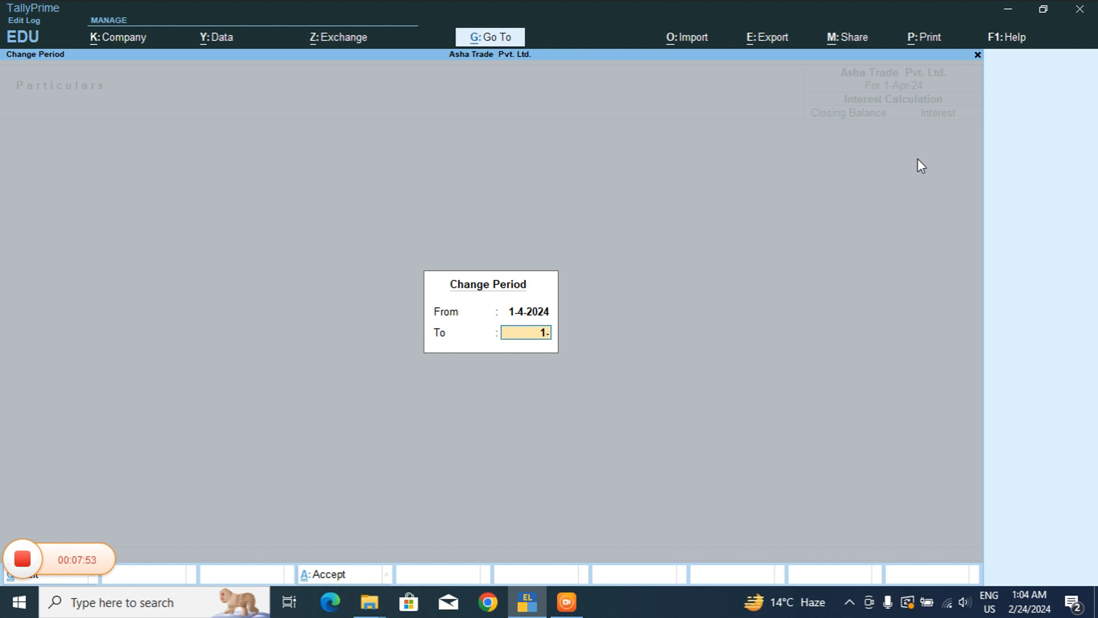
{"action": "type", "text": "5-2024"}
{"action": "key", "text": "Return"}
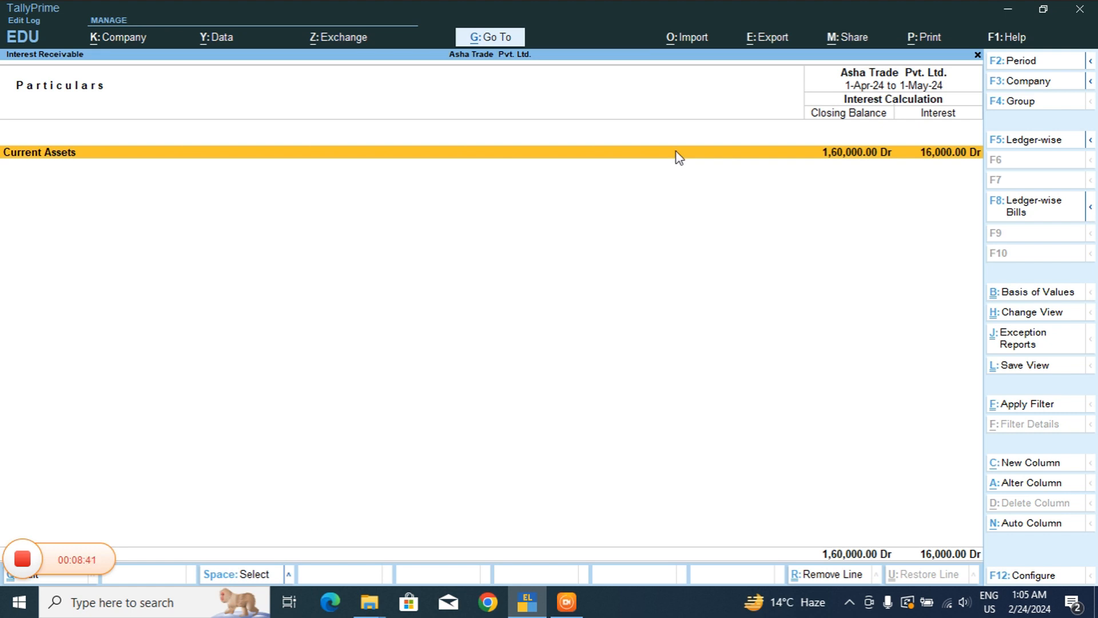
Close the Interest Receivable report and go back to the Display More Reports menu.
{"action": "key", "text": "Escape"}
{"action": "key", "text": "Escape"}
{"action": "key", "text": "Escape"}
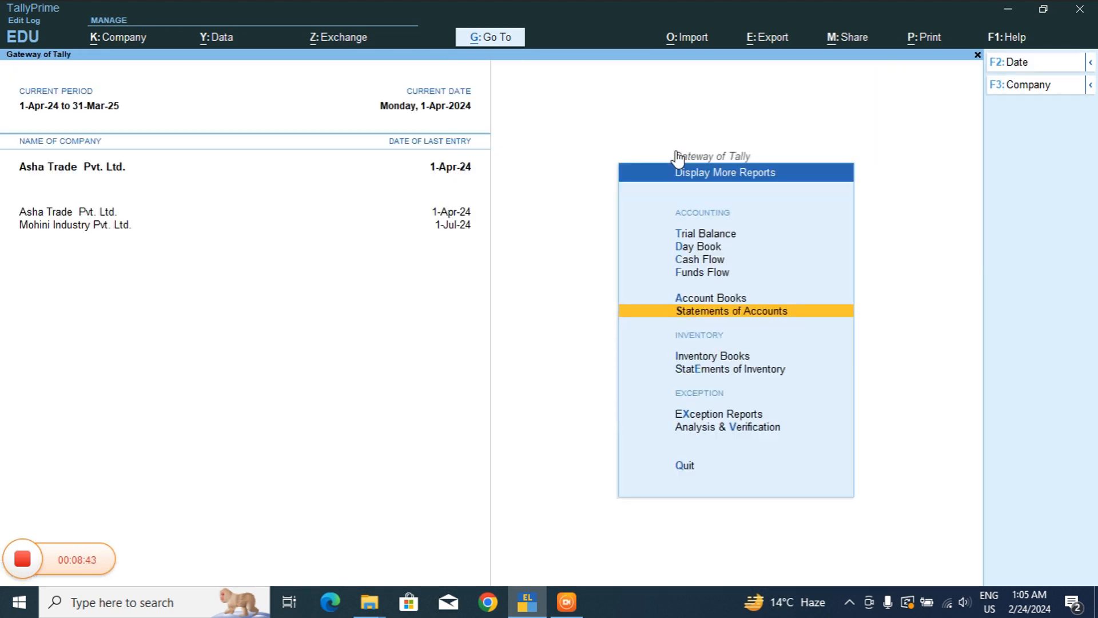
Open the Debit Note voucher type for alteration from the voucher type masters.
{"action": "key", "text": "Escape"}
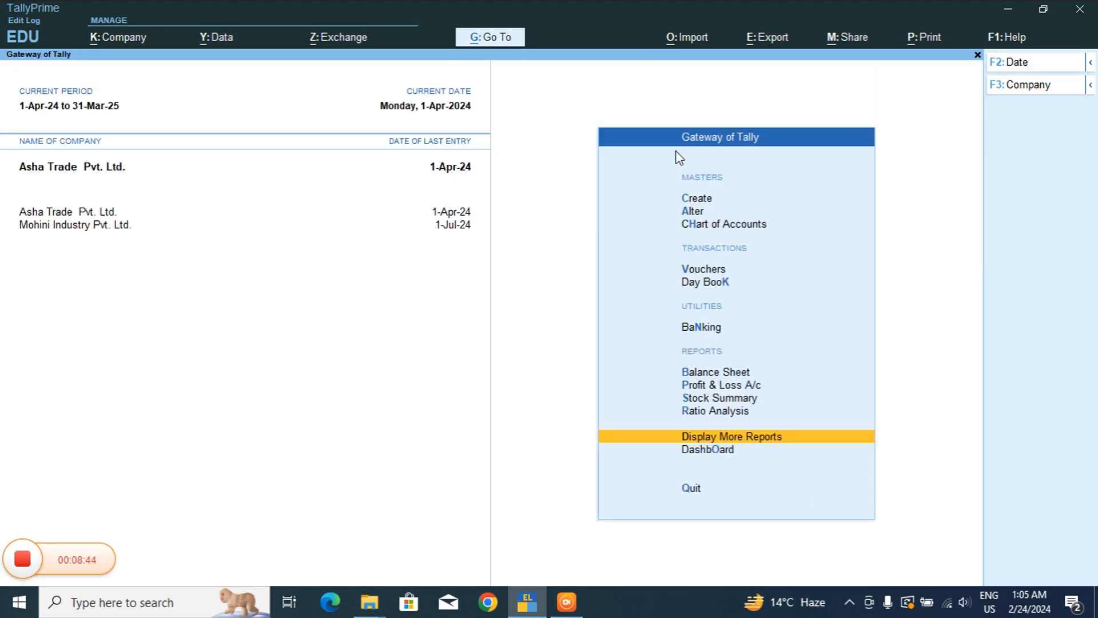
{"action": "key", "text": "a"}
{"action": "key", "text": "Down"}
{"action": "key", "text": "Down"}
{"action": "key", "text": "Down"}
{"action": "key", "text": "Down"}
{"action": "key", "text": "Down"}
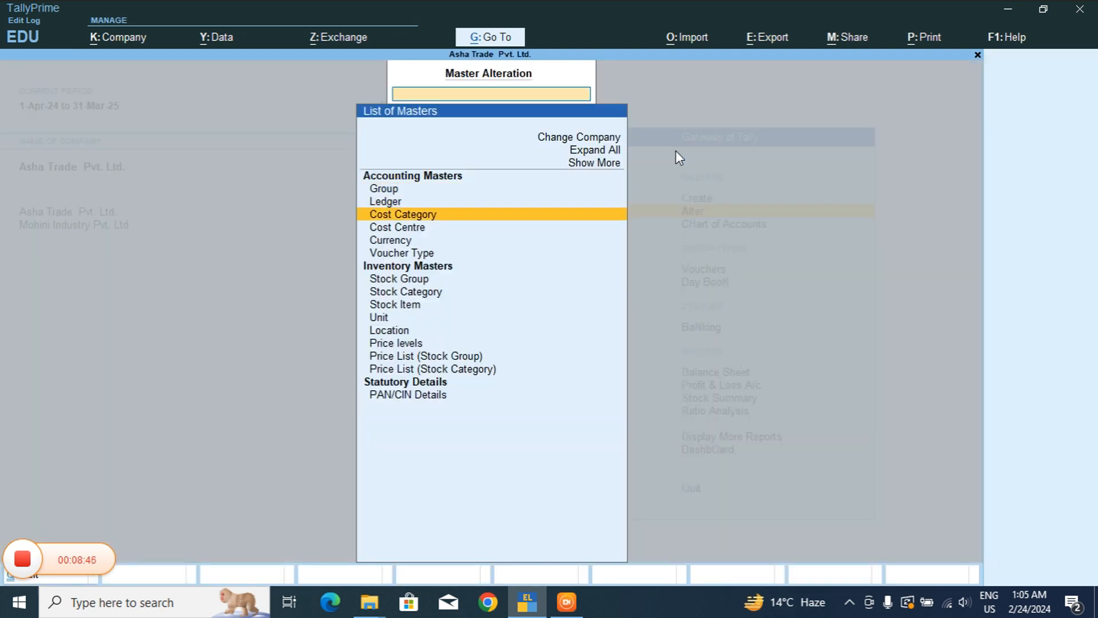
{"action": "key", "text": "Return"}
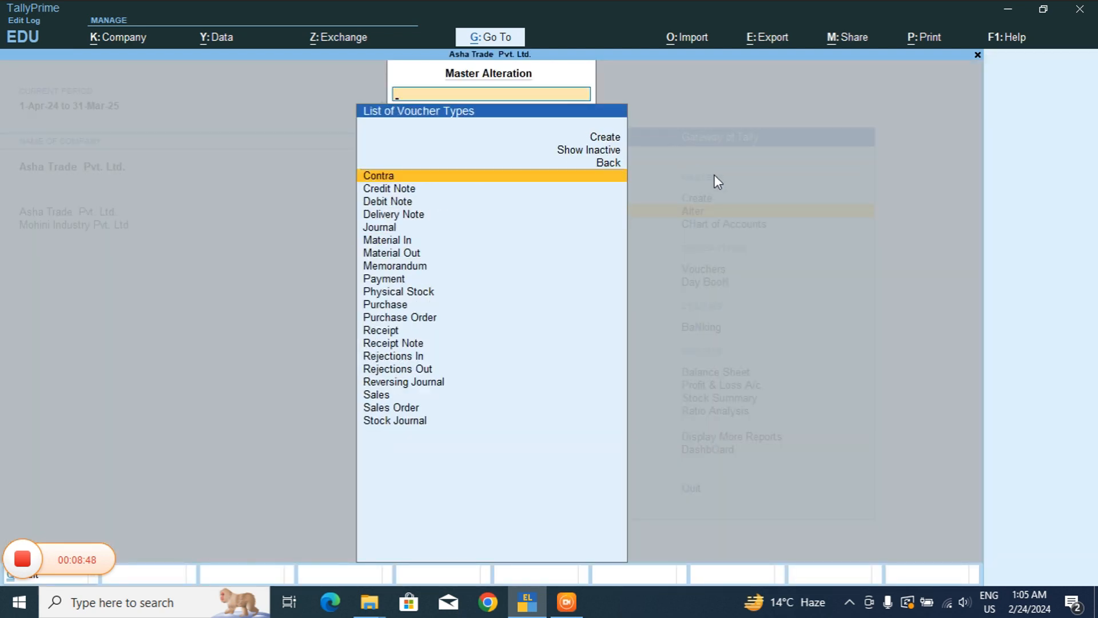
{"action": "key", "text": "Down"}
{"action": "key", "text": "Down"}
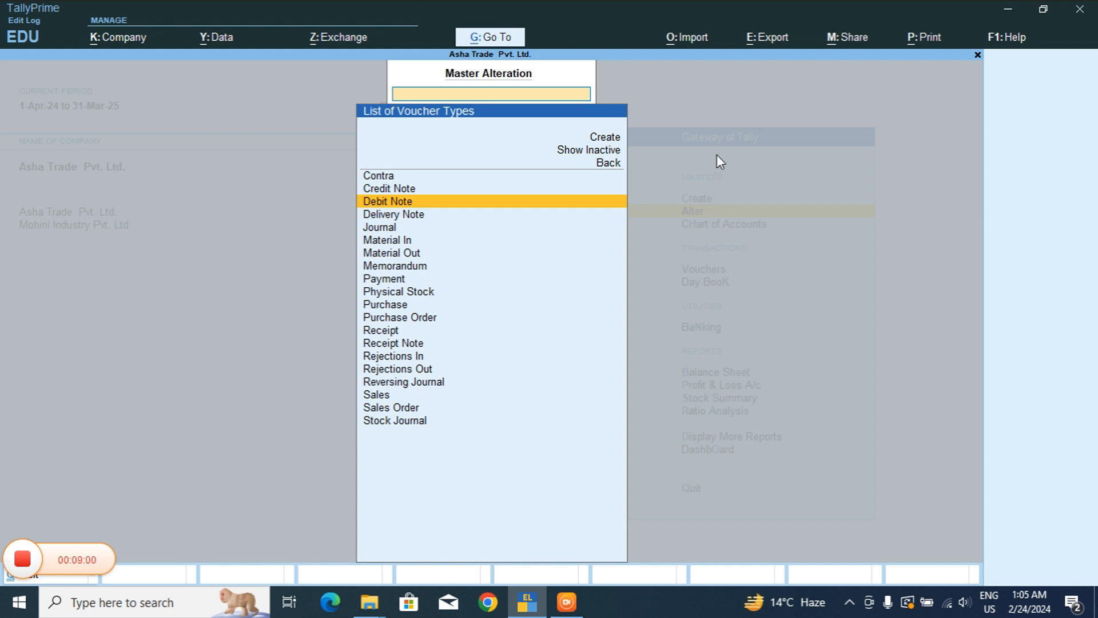
{"action": "key", "text": "Return"}
{"action": "key", "text": "Return"}
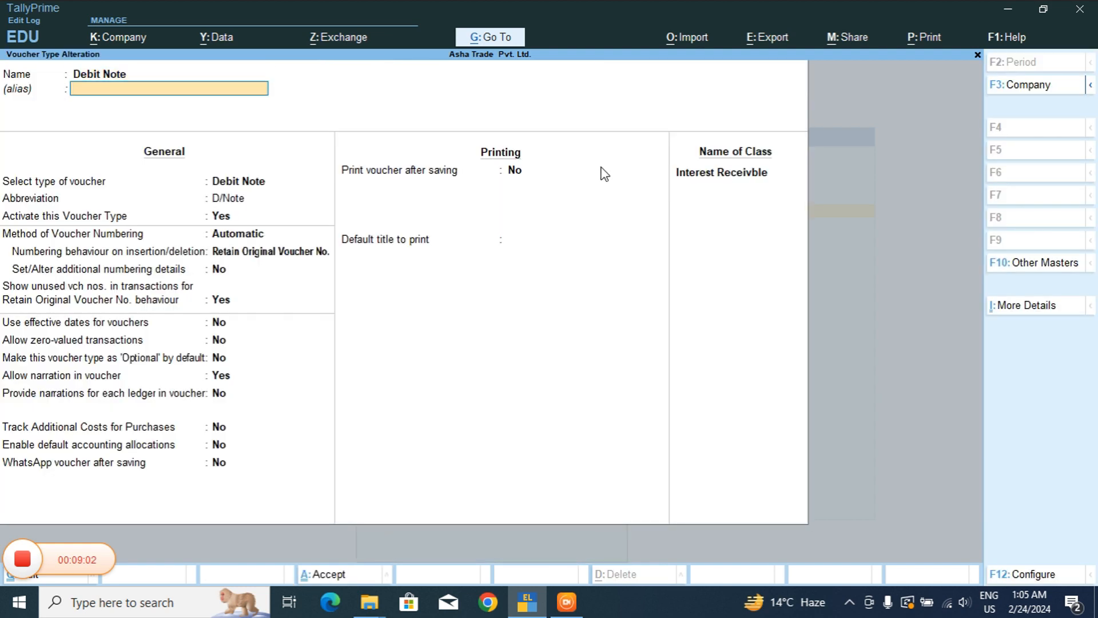
Review the interest accounting settings of the Debit Note's Interest Receivble class and save the voucher type.
{"action": "key", "text": "Return"}
{"action": "key", "text": "Return"}
{"action": "key", "text": "Return"}
{"action": "key", "text": "Return"}
{"action": "key", "text": "Return"}
{"action": "key", "text": "Return"}
{"action": "key", "text": "Return"}
{"action": "key", "text": "Return"}
{"action": "key", "text": "Return"}
{"action": "key", "text": "Return"}
{"action": "key", "text": "Return"}
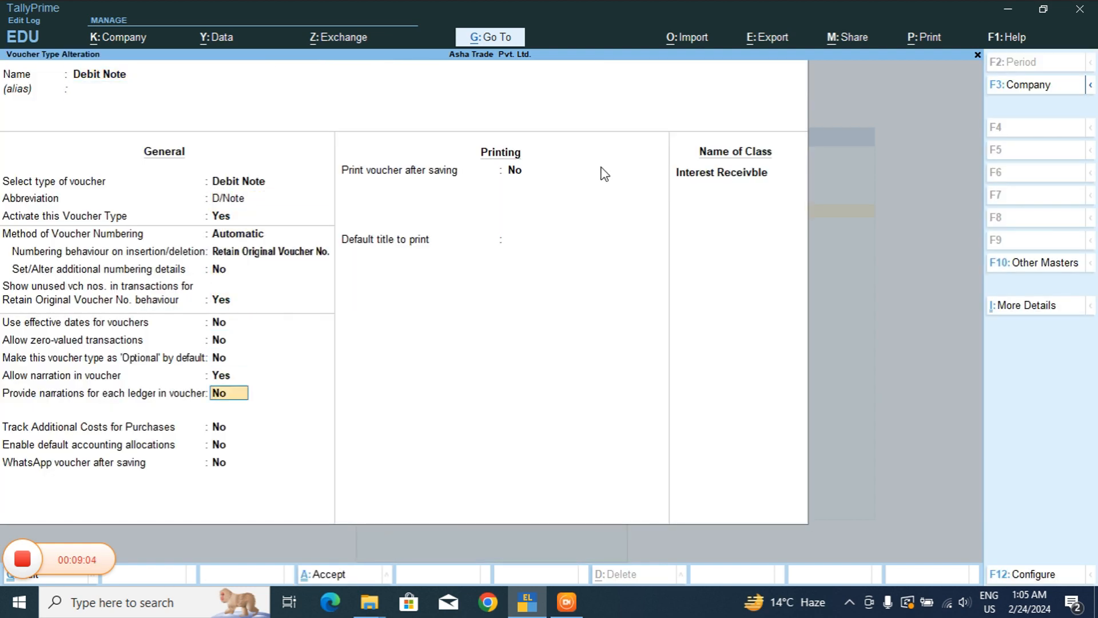
{"action": "left_click", "coordinate": [706, 177]}
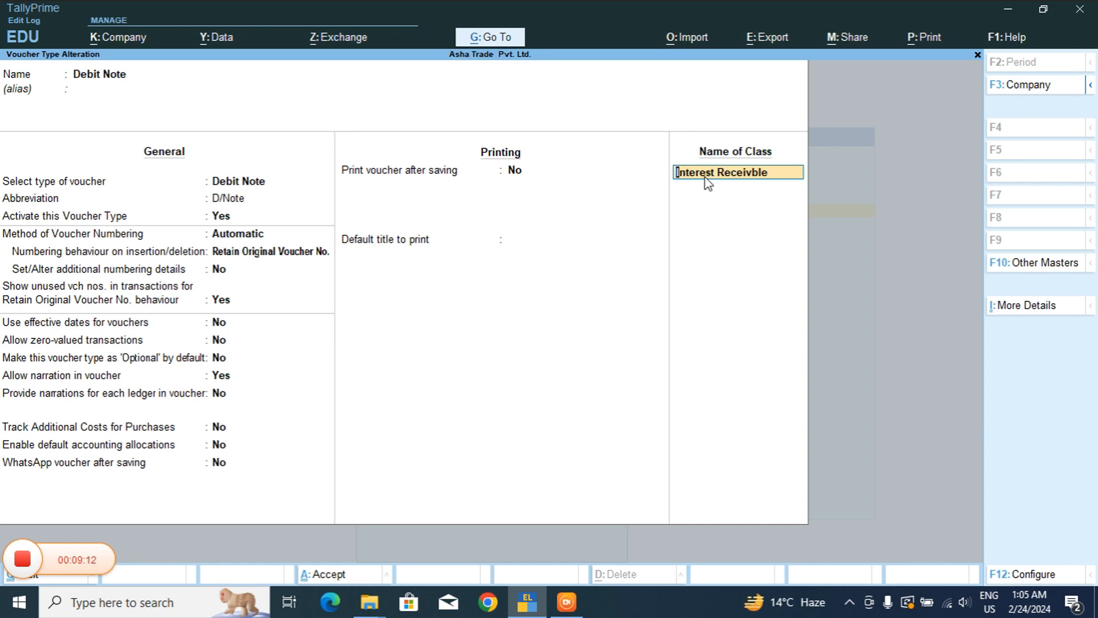
{"action": "key", "text": "Return"}
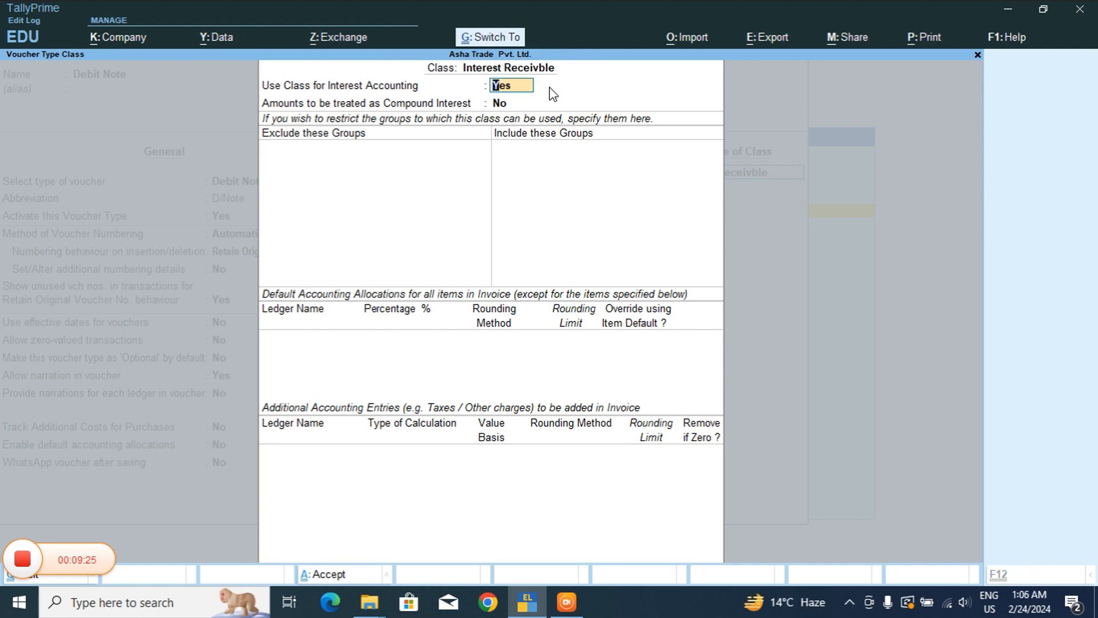
{"action": "key", "text": "ctrl+a"}
{"action": "key", "text": "ctrl+a"}
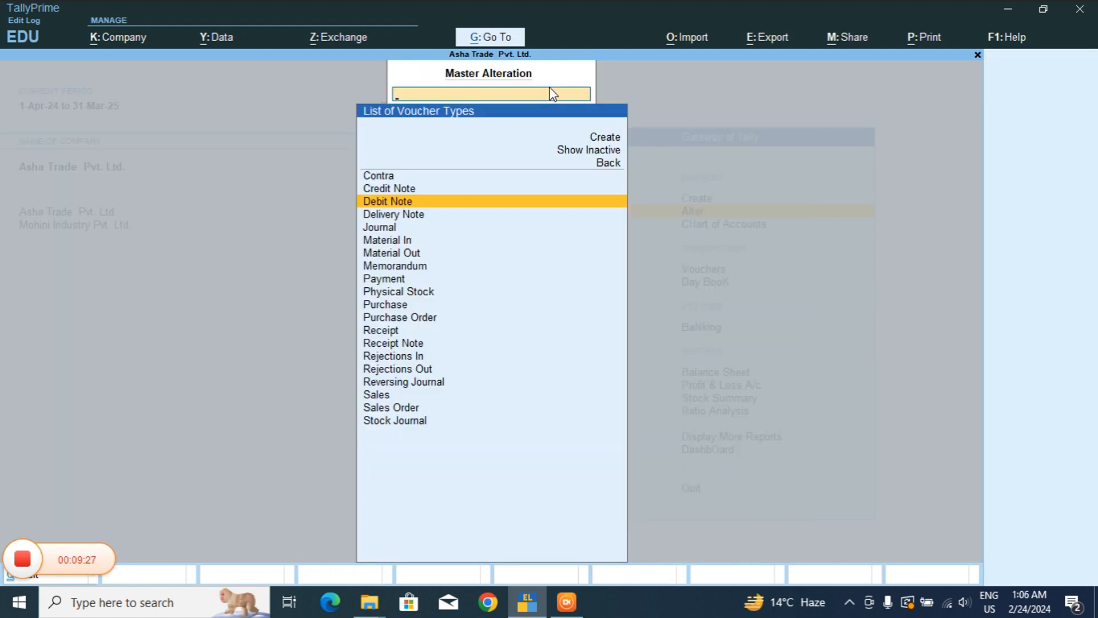
Return to the Gateway of Tally and start a Debit Note voucher with the Interest Receivble class.
{"action": "key", "text": "Escape"}
{"action": "key", "text": "Escape"}
{"action": "key", "text": "Down"}
{"action": "key", "text": "Down"}
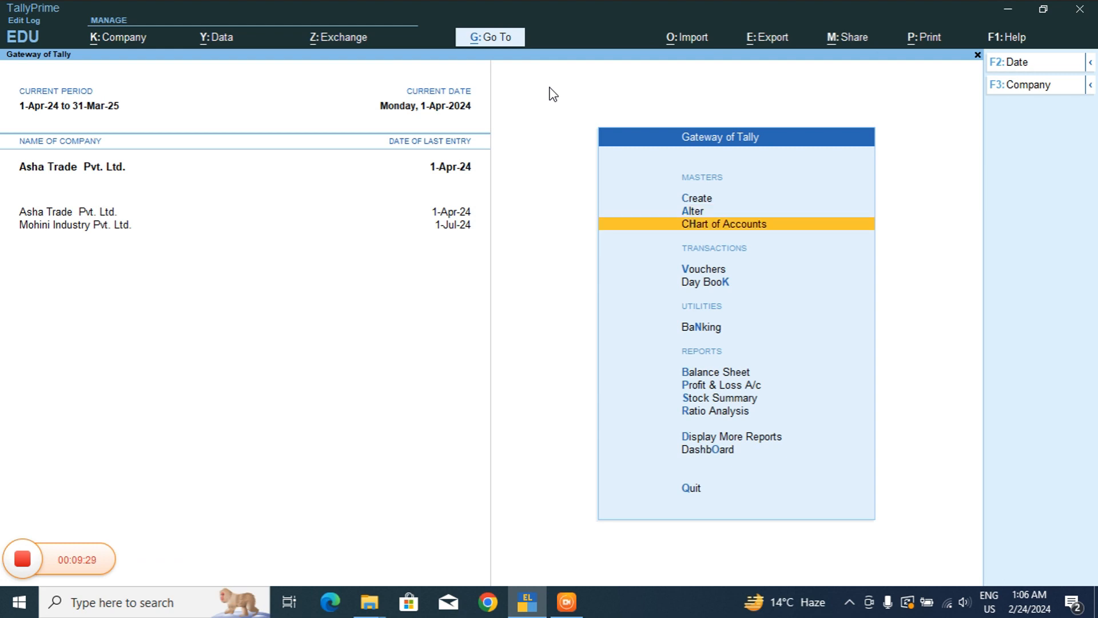
{"action": "key", "text": "Return"}
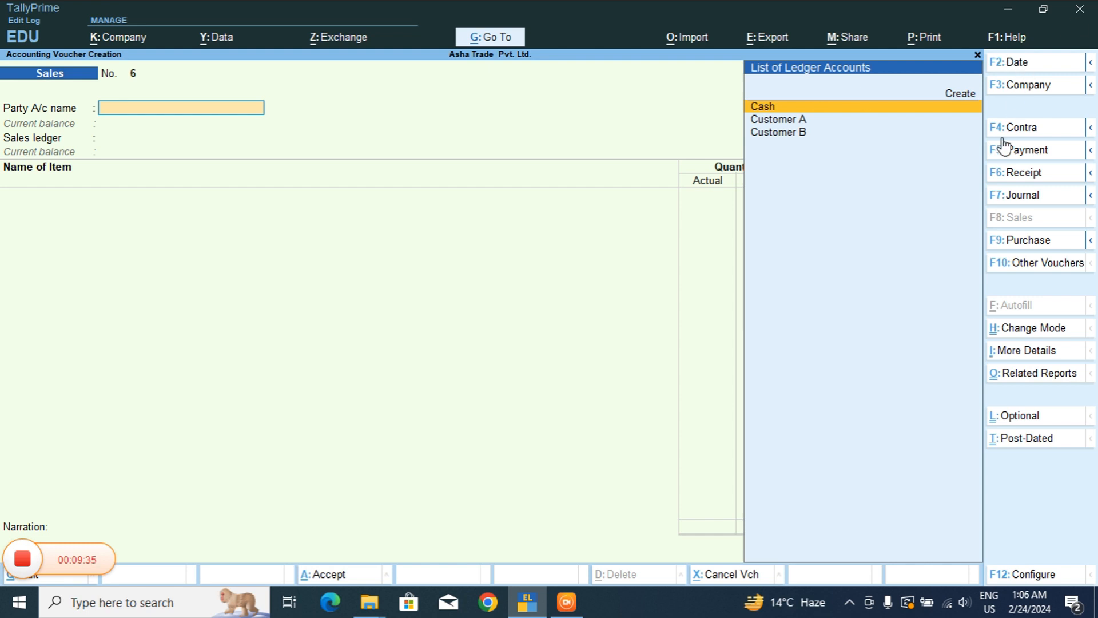
{"action": "left_click", "coordinate": [1047, 269]}
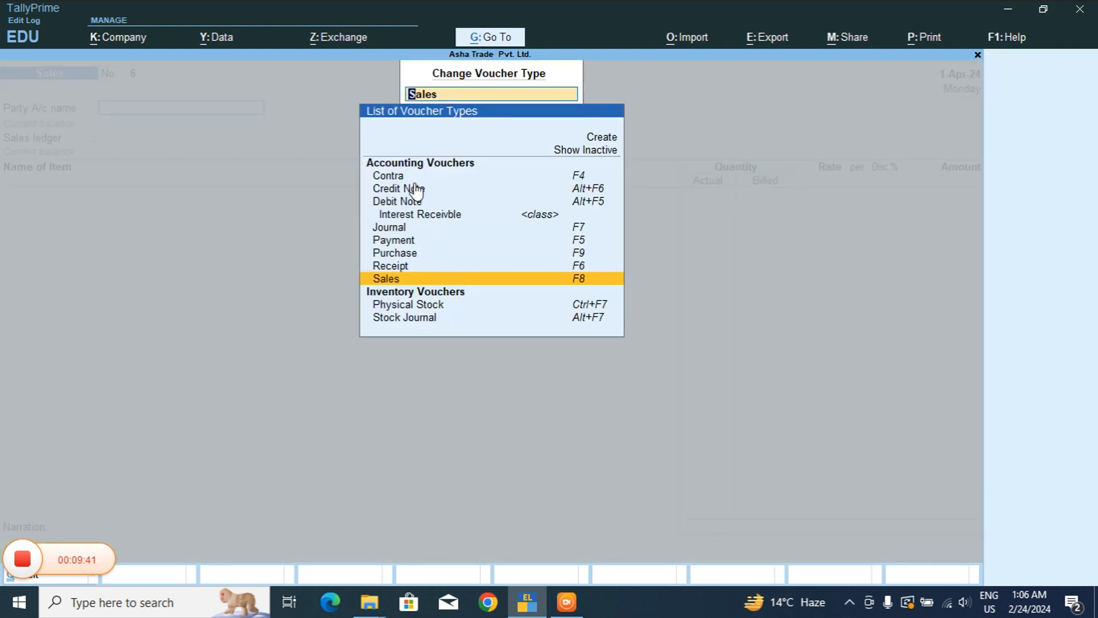
{"action": "left_click", "coordinate": [593, 202]}
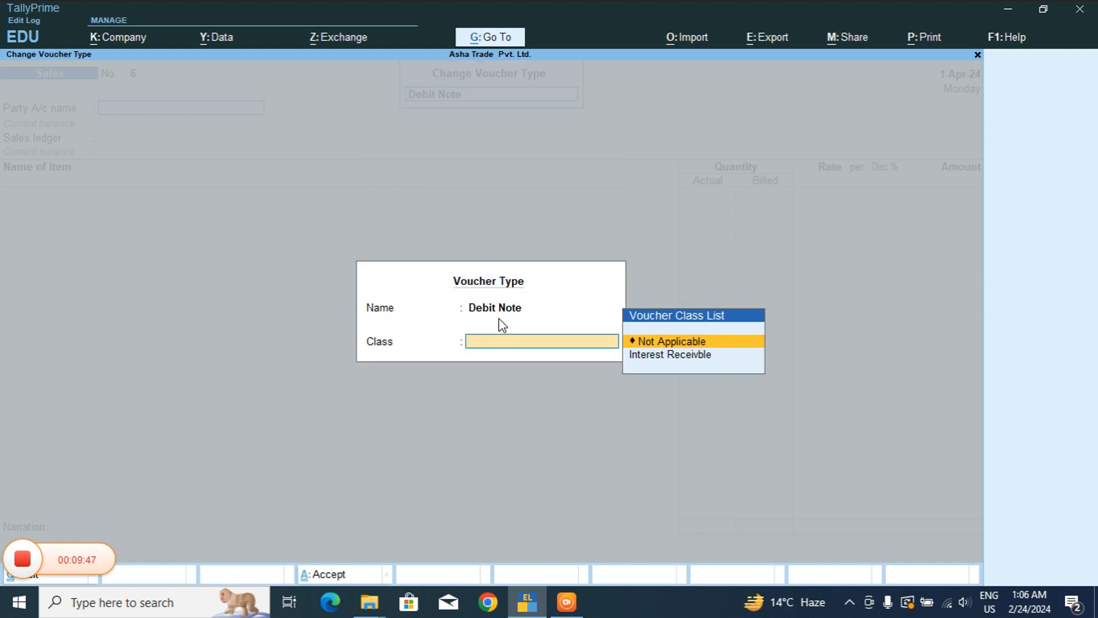
{"action": "left_click", "coordinate": [658, 358]}
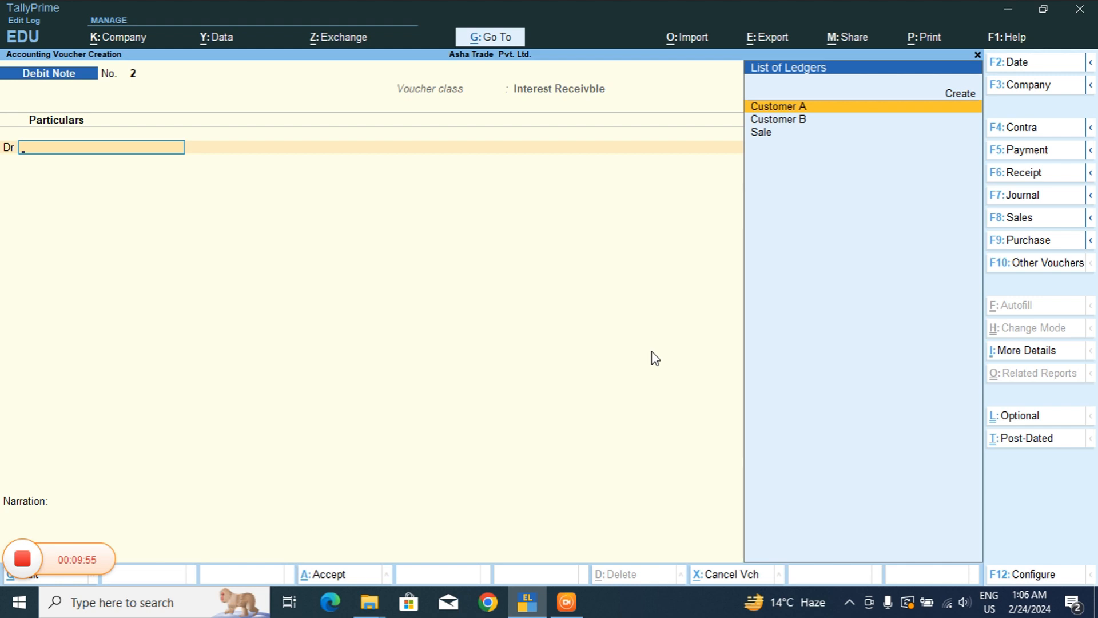
Choose Customer A as the debit ledger, set the voucher date to 1-5-2024 and open the customer's interest details.
{"action": "key", "text": "Return"}
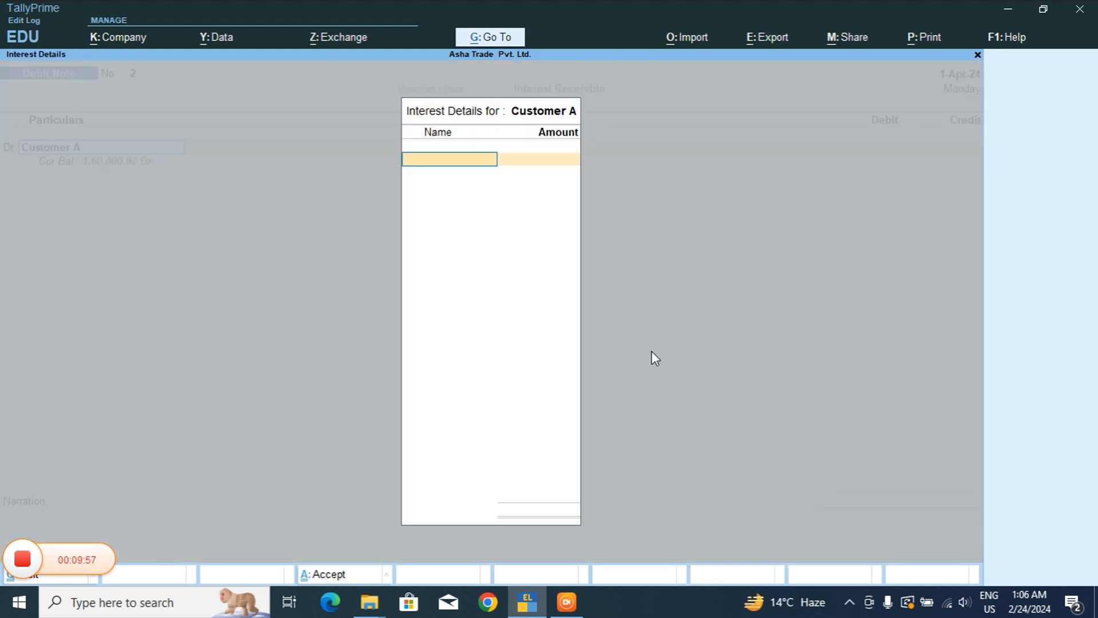
{"action": "key", "text": "Escape"}
{"action": "key", "text": "y"}
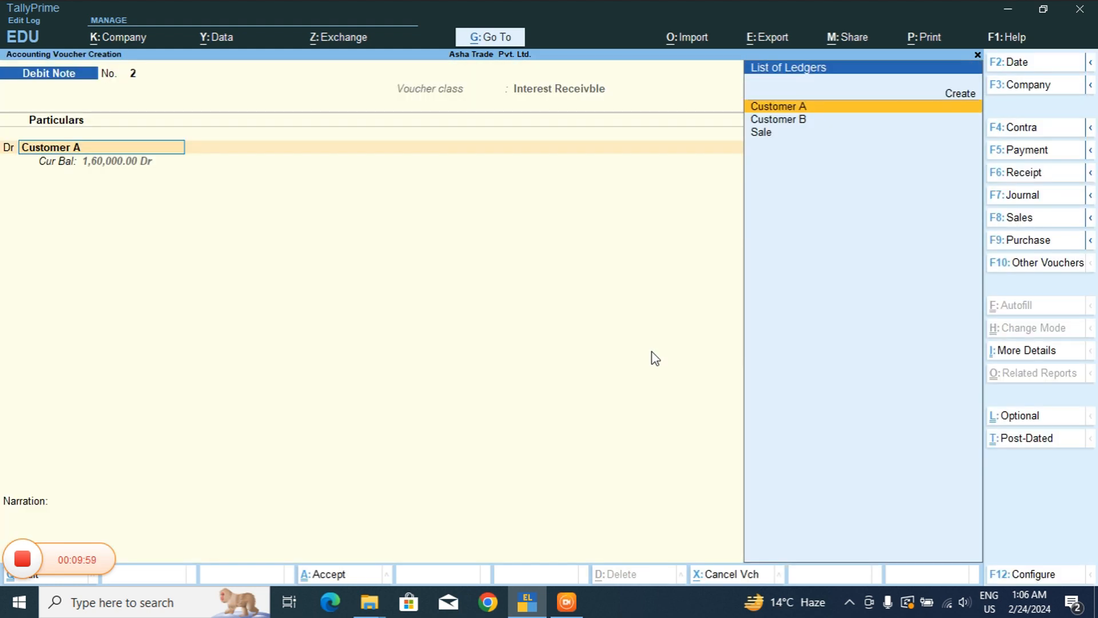
{"action": "key", "text": "F2"}
{"action": "type", "text": "1"}
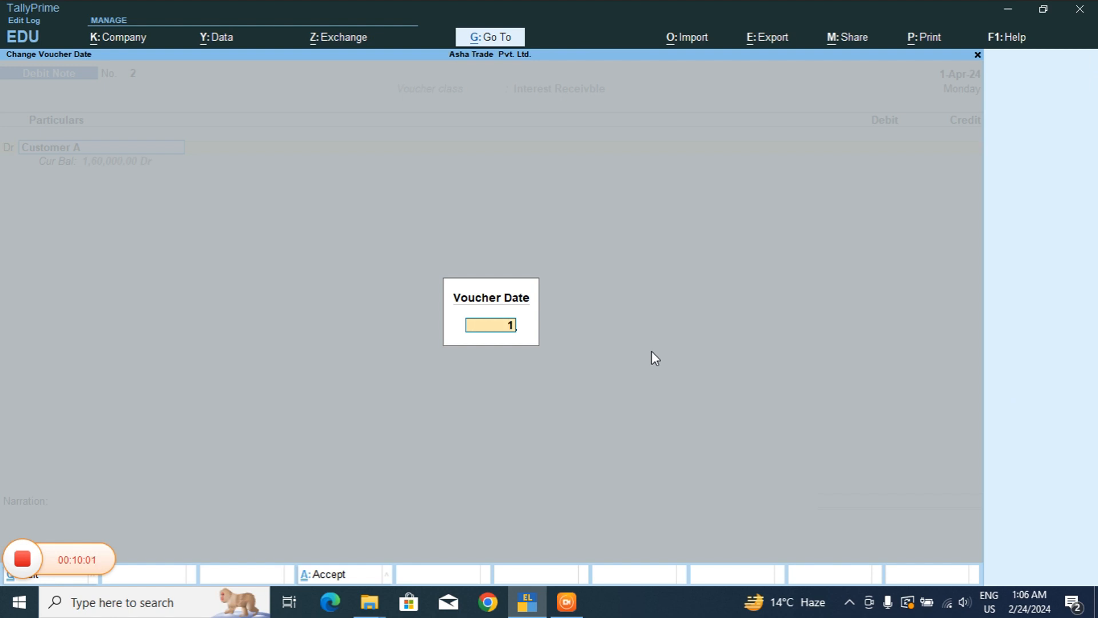
{"action": "type", "text": "-5-2024"}
{"action": "key", "text": "Return"}
{"action": "key", "text": "Return"}
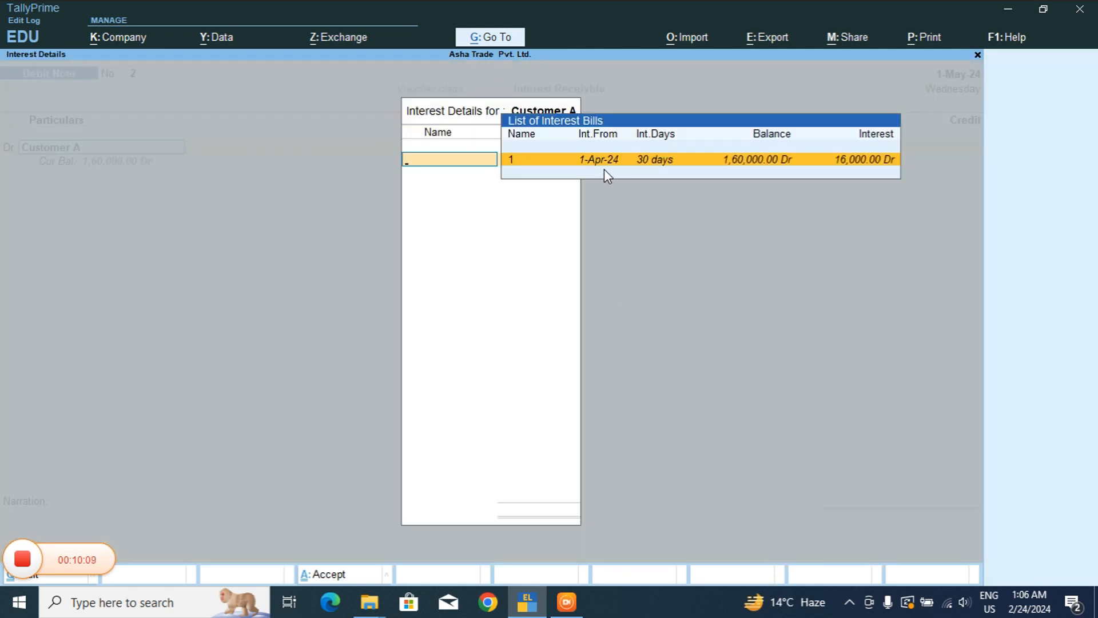
Select interest bill 1 in Customer A's interest details and end the bill list.
{"action": "left_click", "coordinate": [668, 163]}
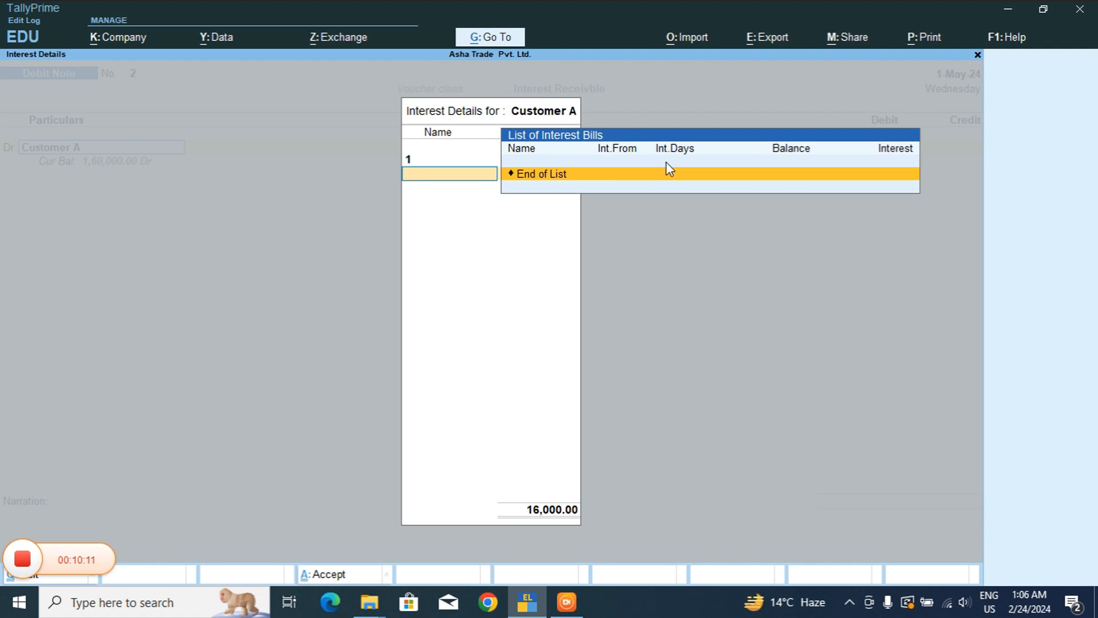
{"action": "key", "text": "Return"}
{"action": "key", "text": "Return"}
{"action": "key", "text": "Return"}
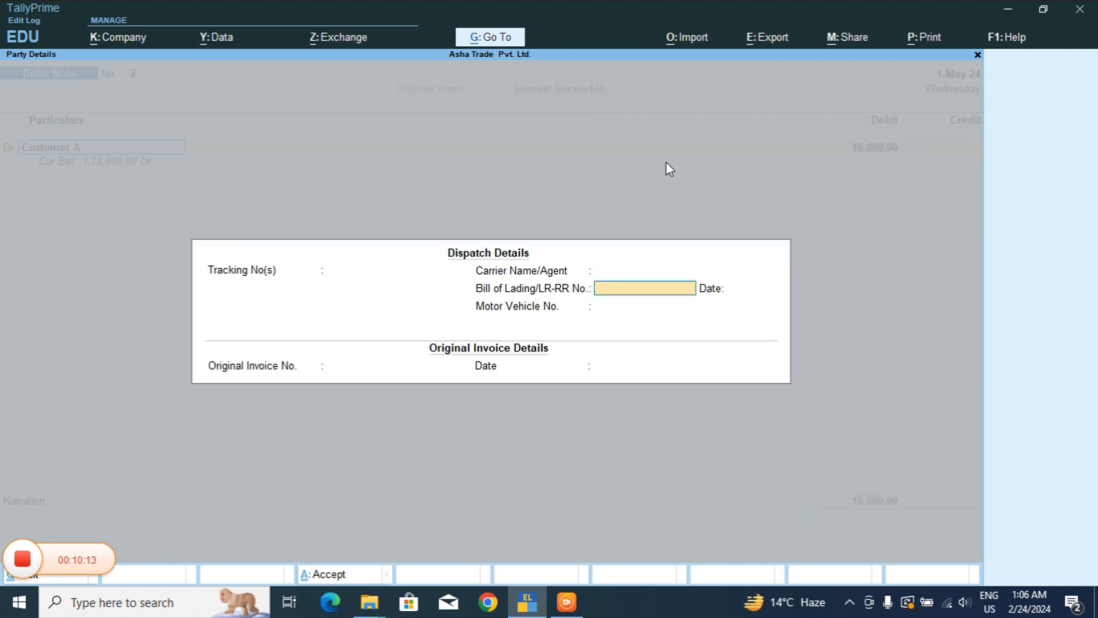
Accept the blank dispatch and original invoice details and Customer A's party details as they are.
{"action": "key", "text": "Return"}
{"action": "key", "text": "Return"}
{"action": "key", "text": "Return"}
{"action": "key", "text": "Return"}
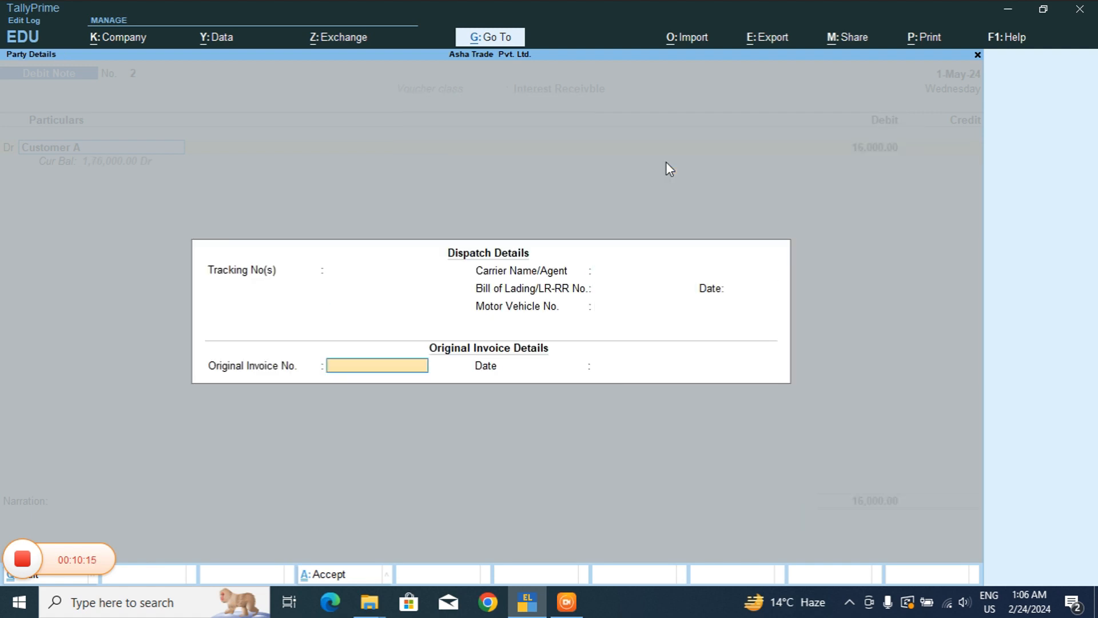
{"action": "key", "text": "Return"}
{"action": "key", "text": "Return"}
{"action": "key", "text": "Return"}
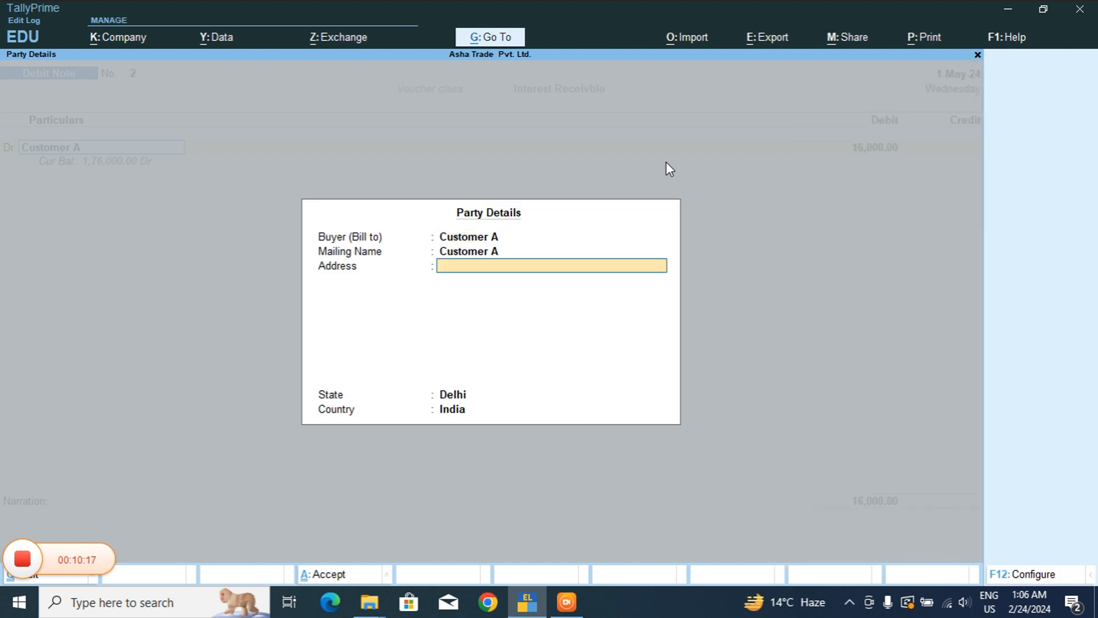
{"action": "key", "text": "Return"}
{"action": "key", "text": "Return"}
{"action": "key", "text": "Return"}
{"action": "key", "text": "Return"}
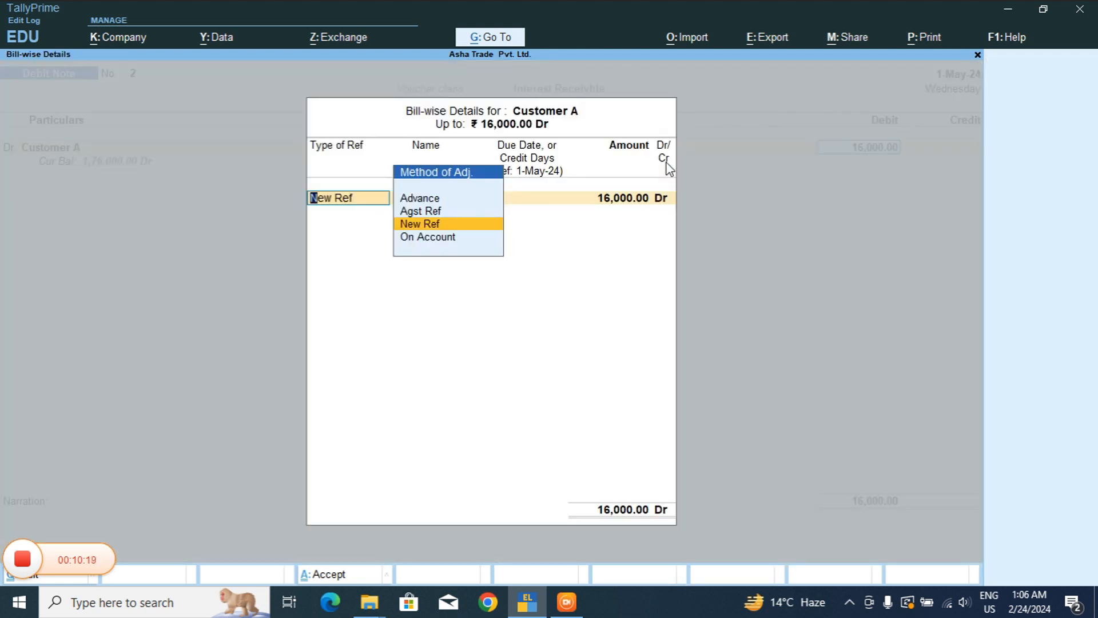
Record Customer A's bill-wise details as a New Ref named Recev-1 without credit days.
{"action": "key", "text": "Return"}
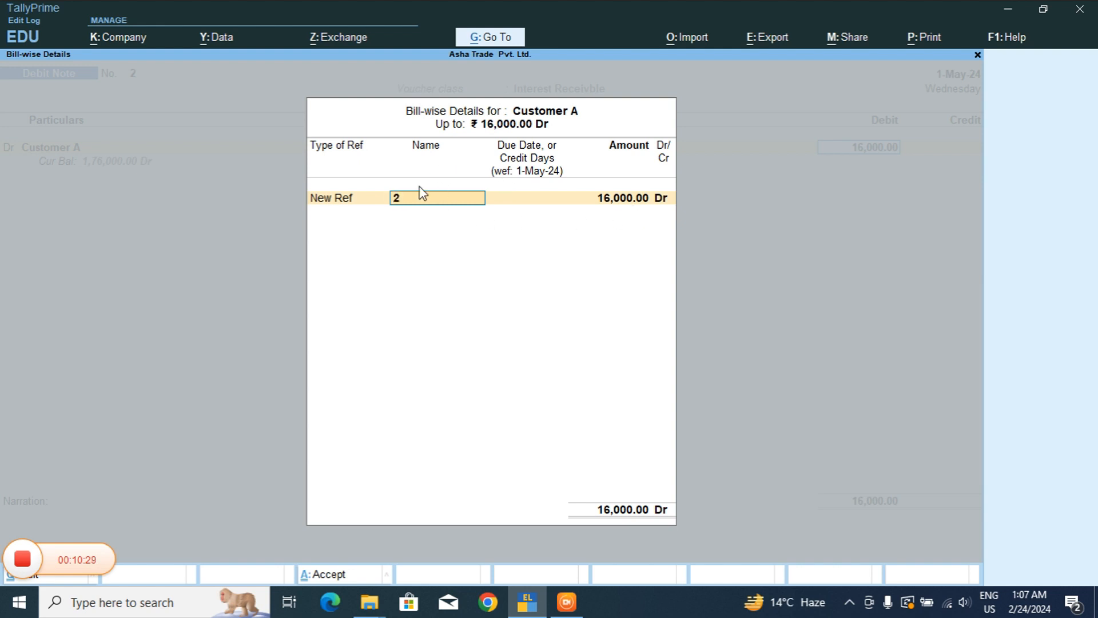
{"action": "type", "text": "Recev-1"}
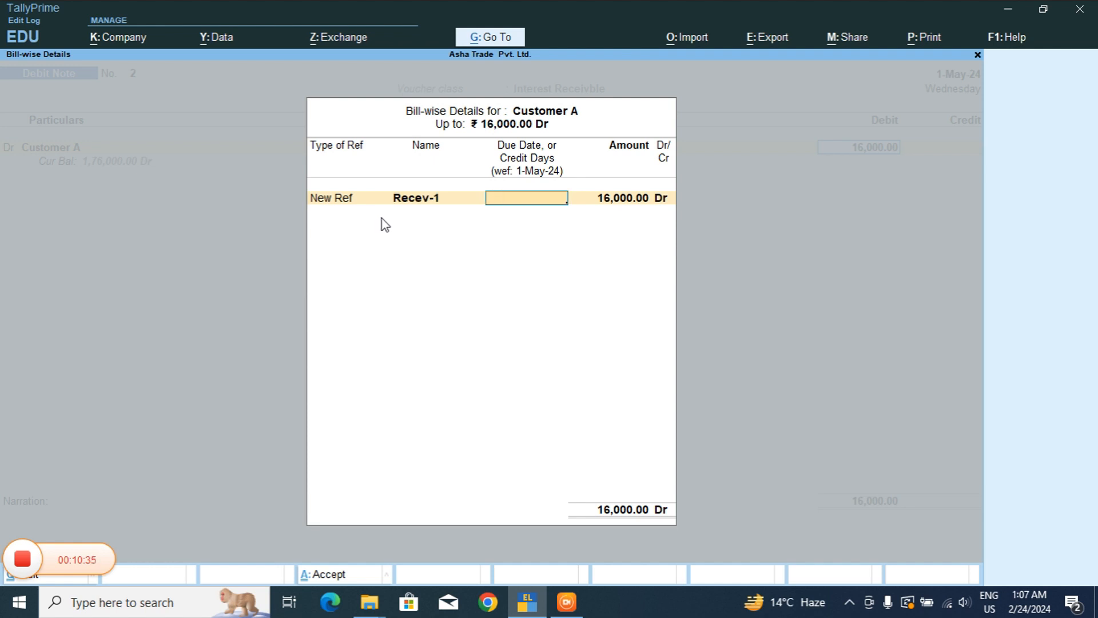
{"action": "key", "text": "Return"}
{"action": "key", "text": "Return"}
{"action": "key", "text": "Return"}
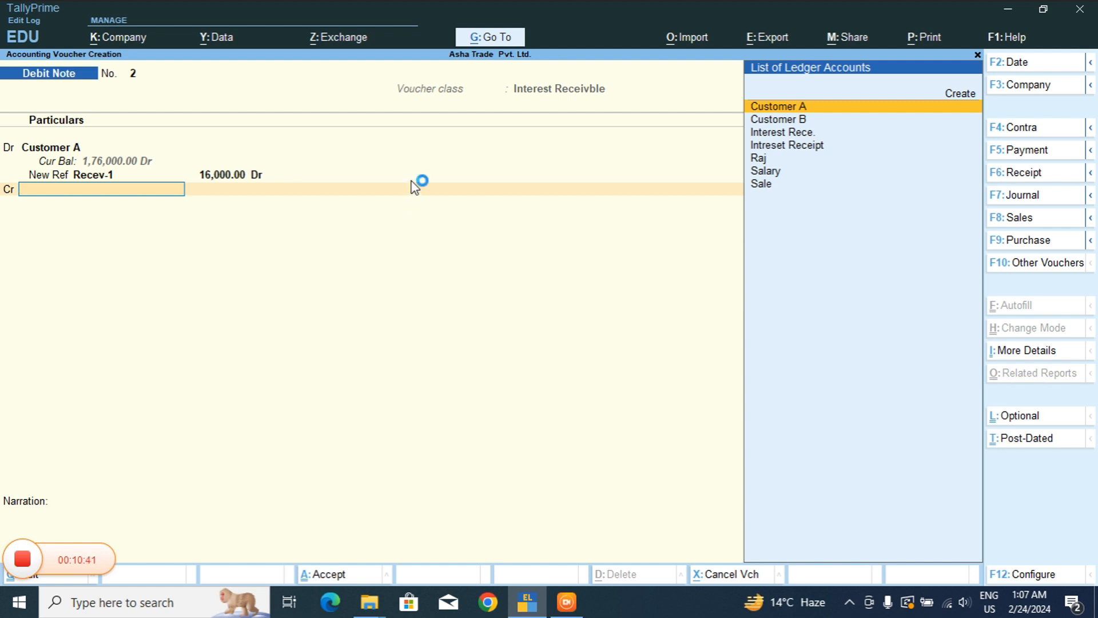
Choose the Intreset Receipt ledger as the credit account of the debit note.
{"action": "key", "text": "Down"}
{"action": "key", "text": "Down"}
{"action": "key", "text": "Down"}
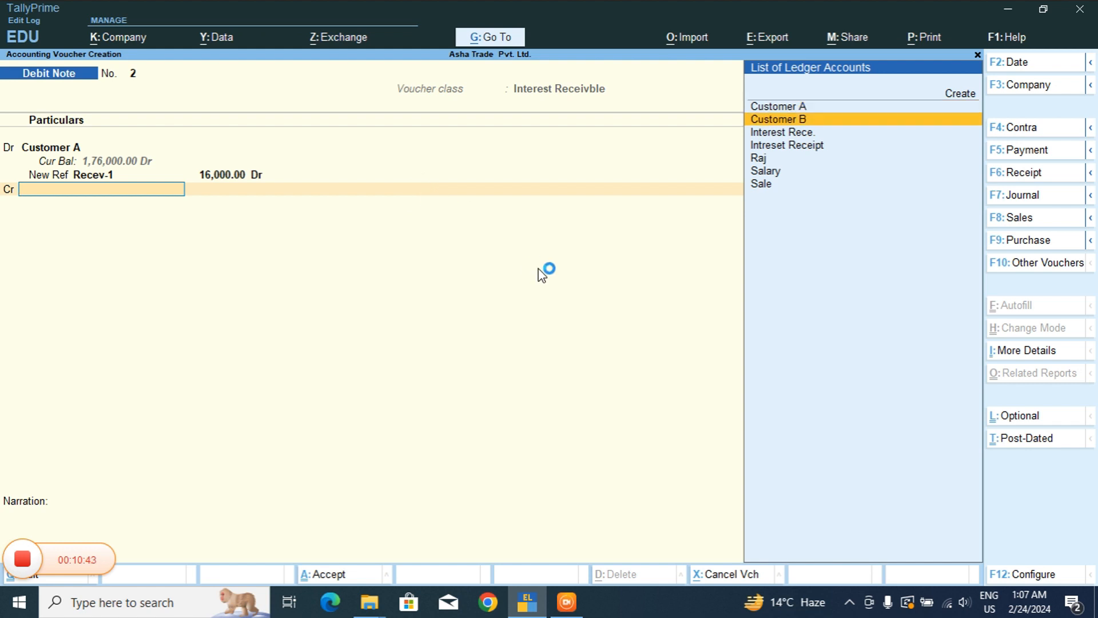
{"action": "key", "text": "Up"}
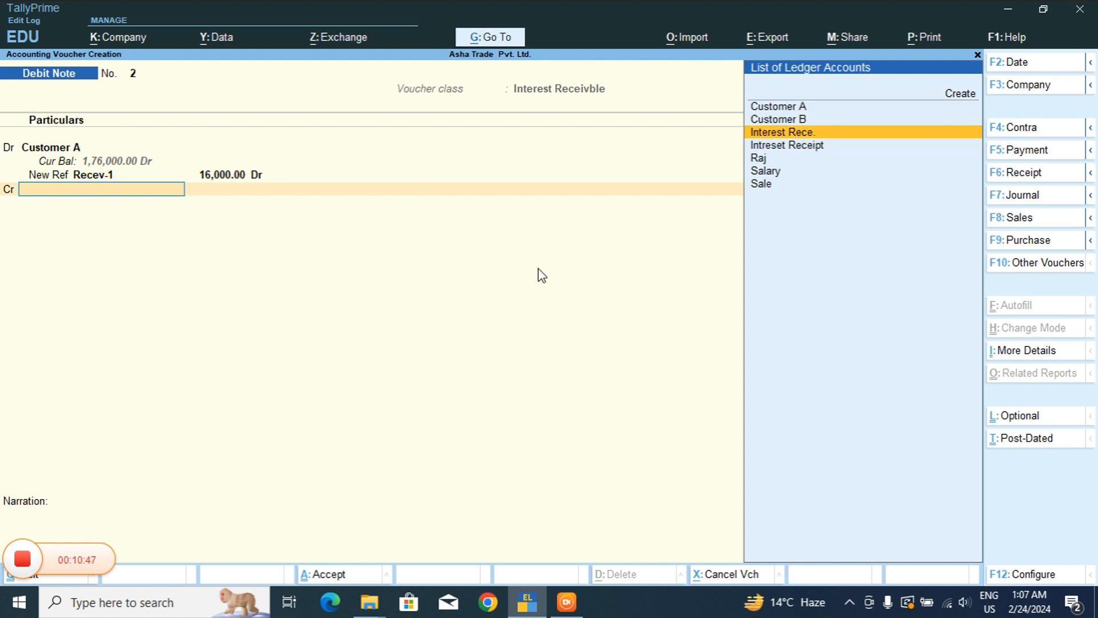
{"action": "key", "text": "Down"}
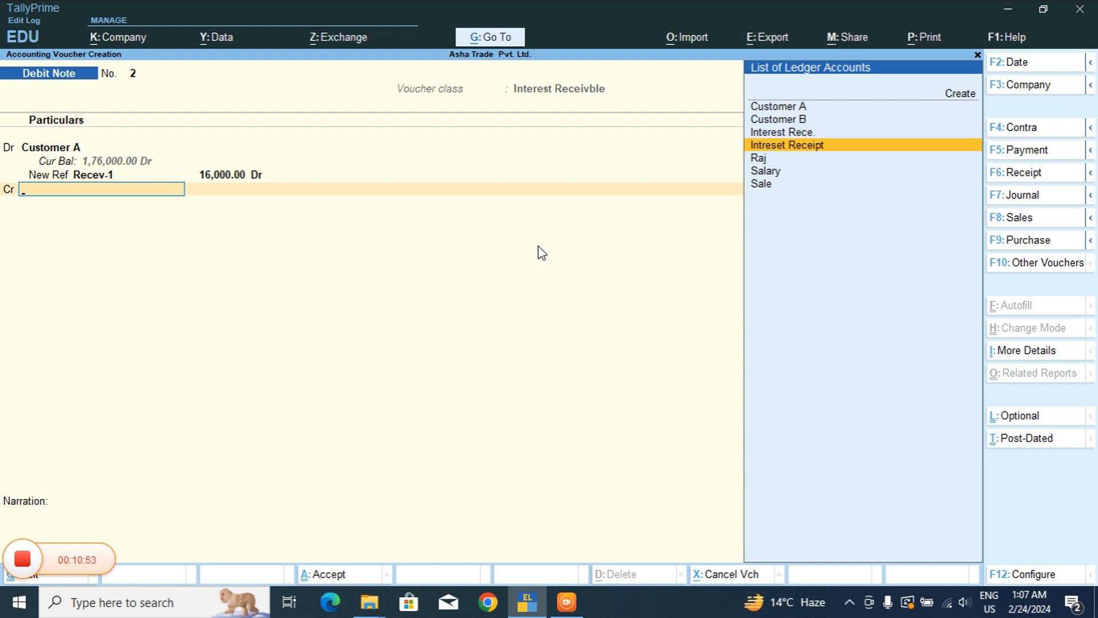
{"action": "key", "text": "Return"}
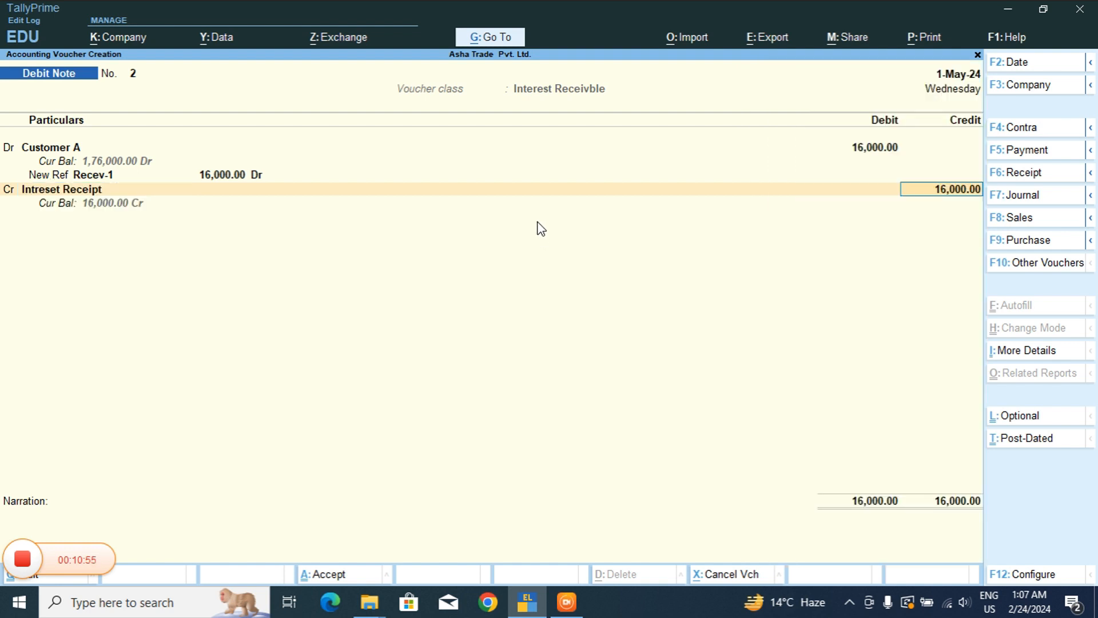
Accept the credit amount with New Ref 2 in the bill-wise details and save the debit note.
{"action": "key", "text": "Return"}
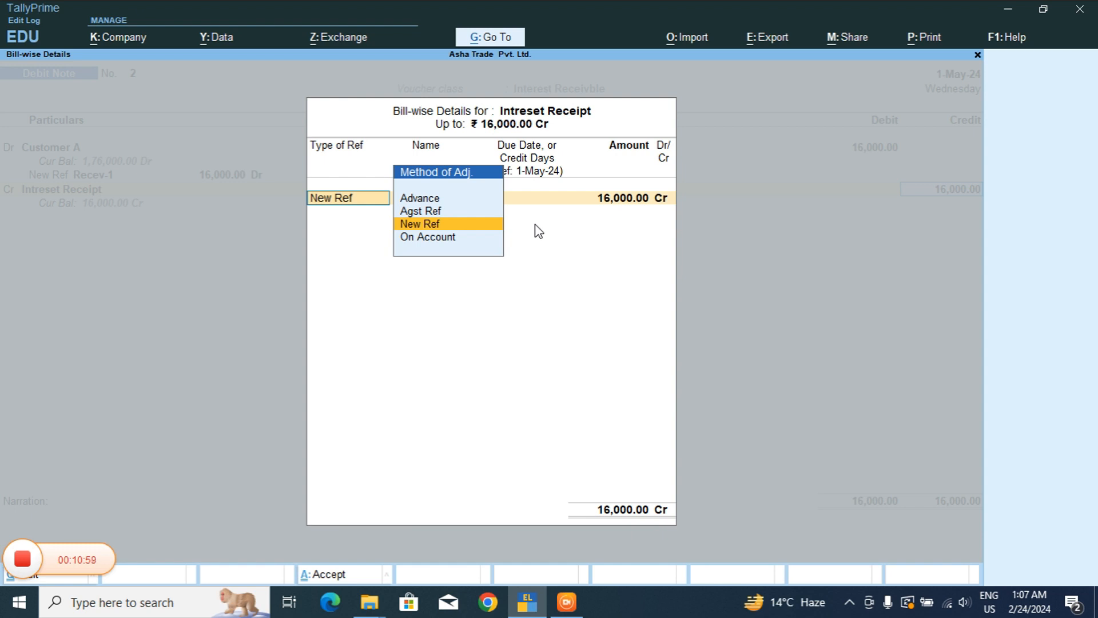
{"action": "key", "text": "BackSpace"}
{"action": "key", "text": "BackSpace"}
{"action": "key", "text": "Return"}
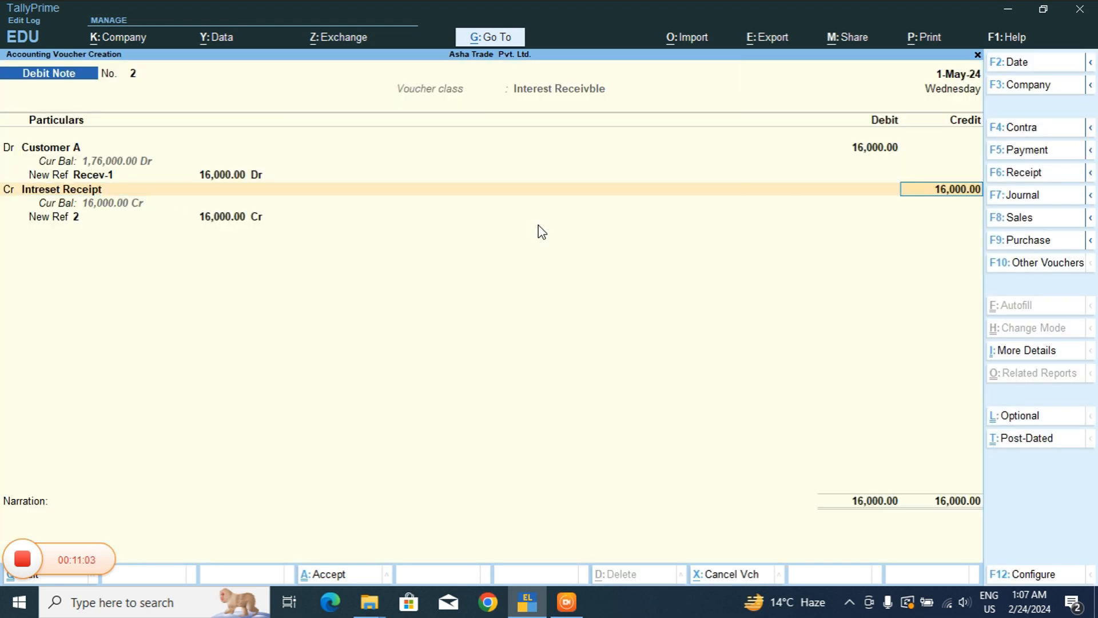
{"action": "key", "text": "ctrl+a"}
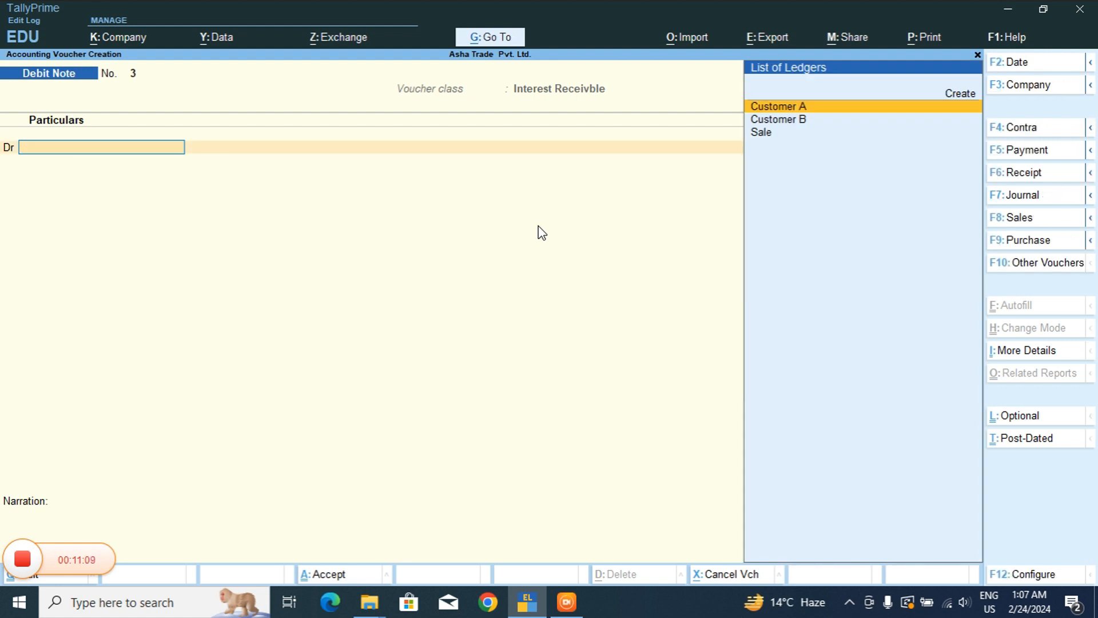
Start a receipt voucher with Cash as the account and enter 1,76,000 received from Customer A.
{"action": "key", "text": "F5"}
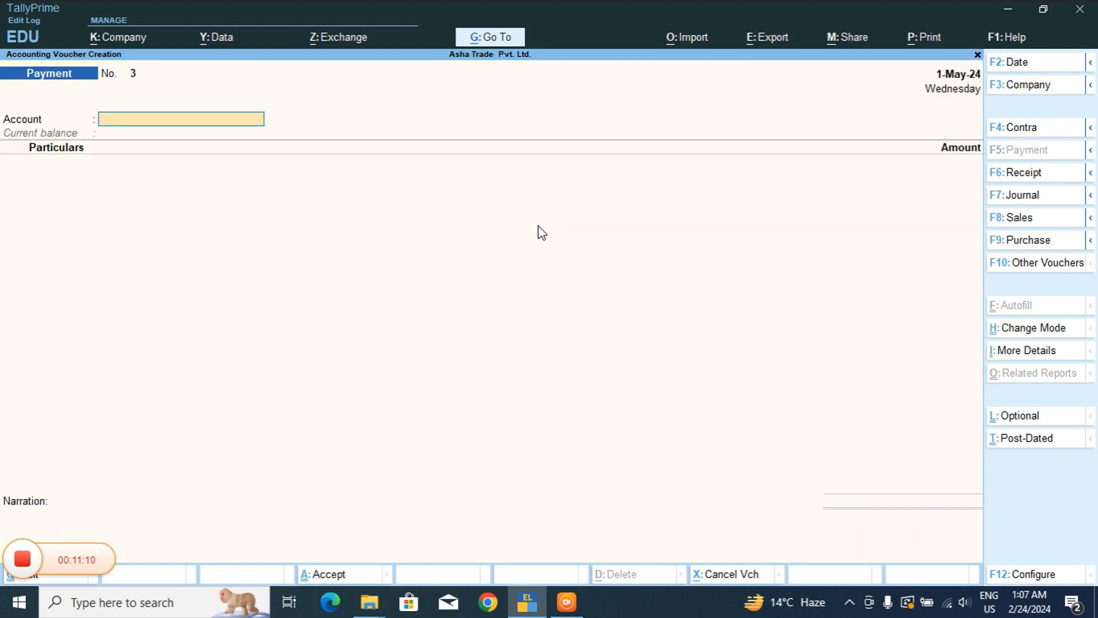
{"action": "key", "text": "F6"}
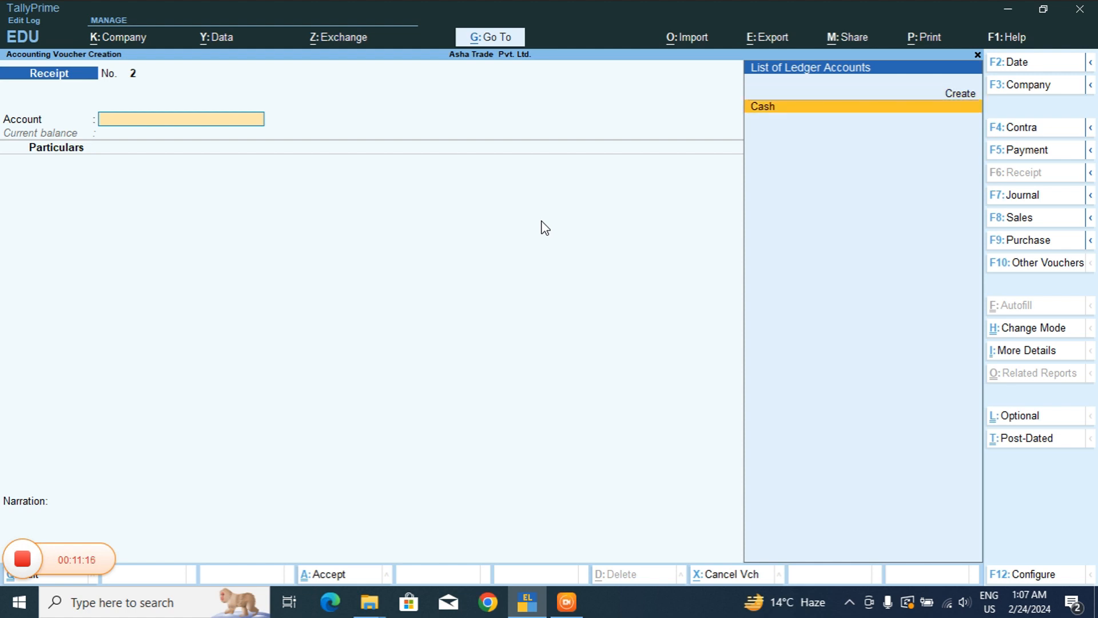
{"action": "key", "text": "Return"}
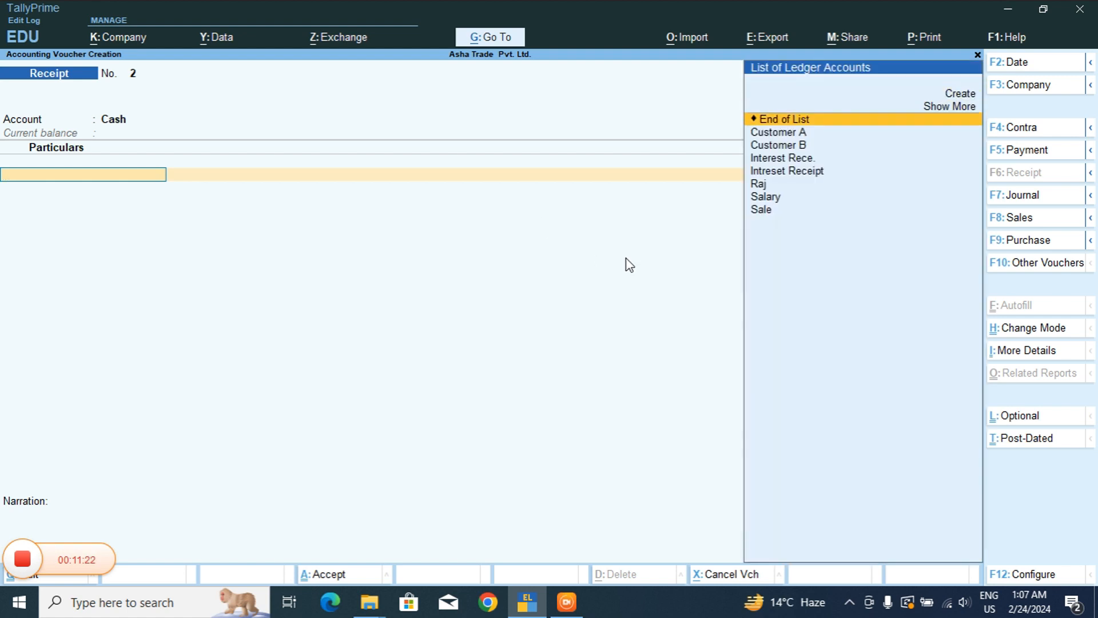
{"action": "key", "text": "Down"}
{"action": "key", "text": "Return"}
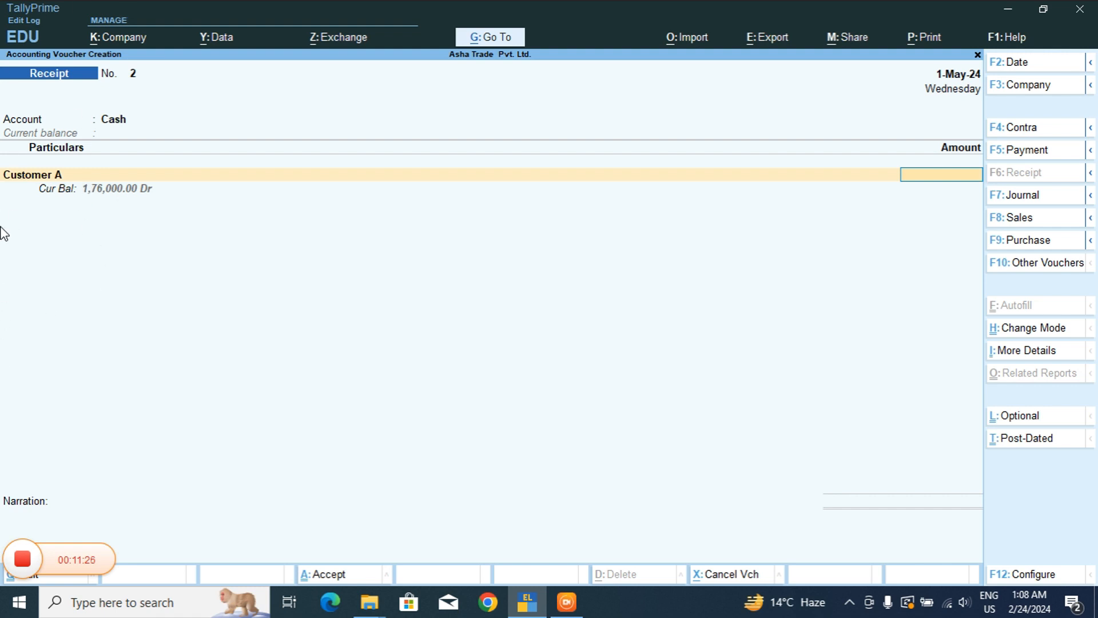
{"action": "type", "text": "176000"}
{"action": "key", "text": "Return"}
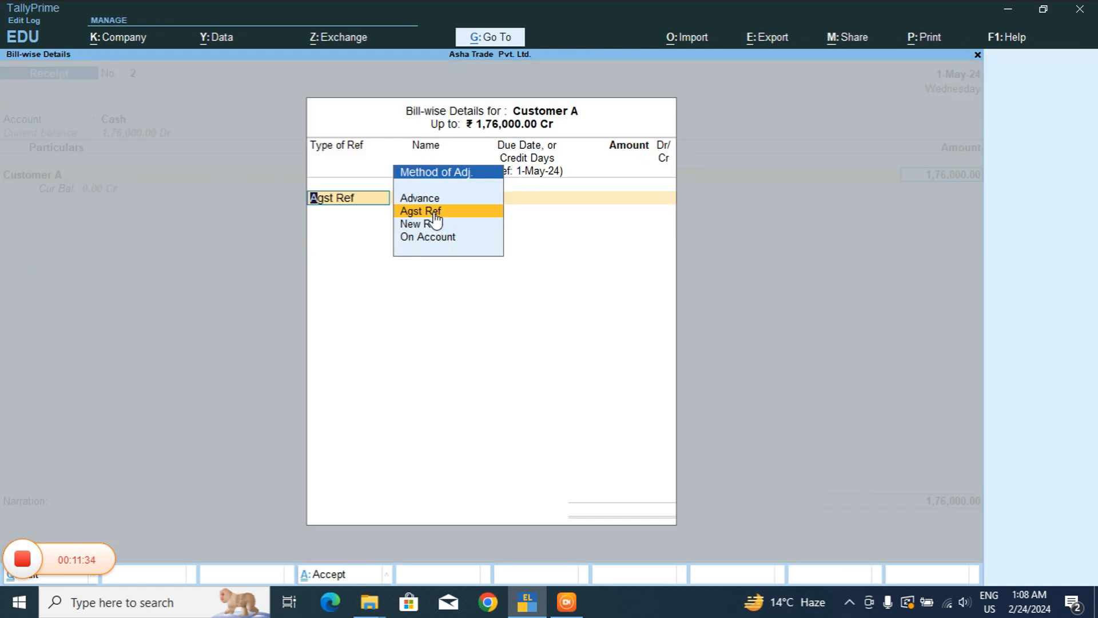
Allocate the receipt as Agst Ref to pending bill 1 for 1,60,000 and to Recev-1 for 16,000.
{"action": "key", "text": "Return"}
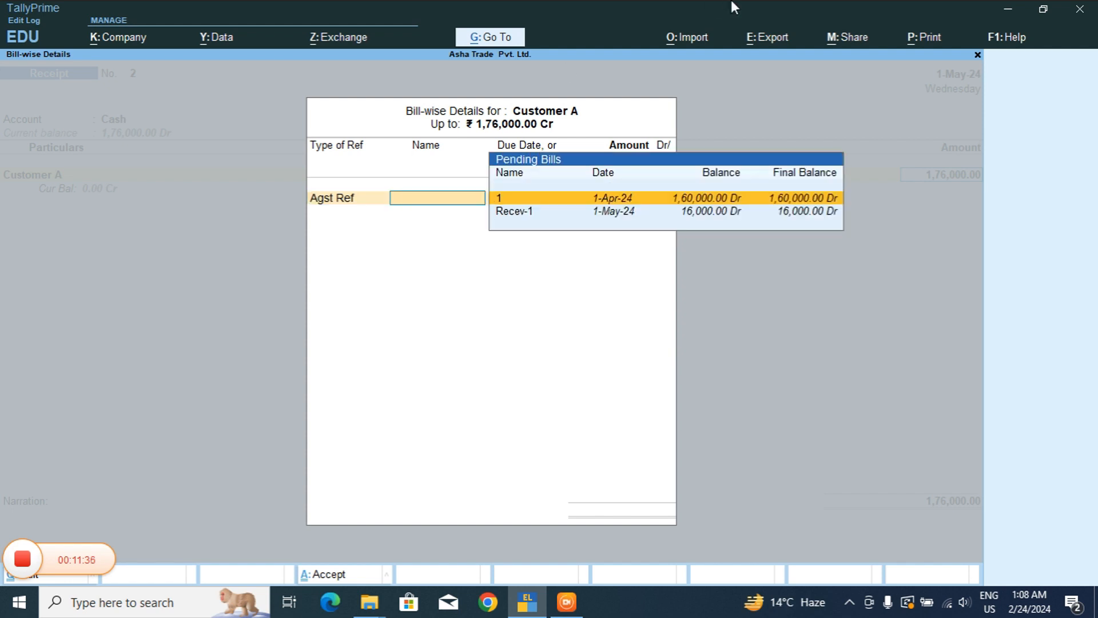
{"action": "left_click", "coordinate": [704, 193]}
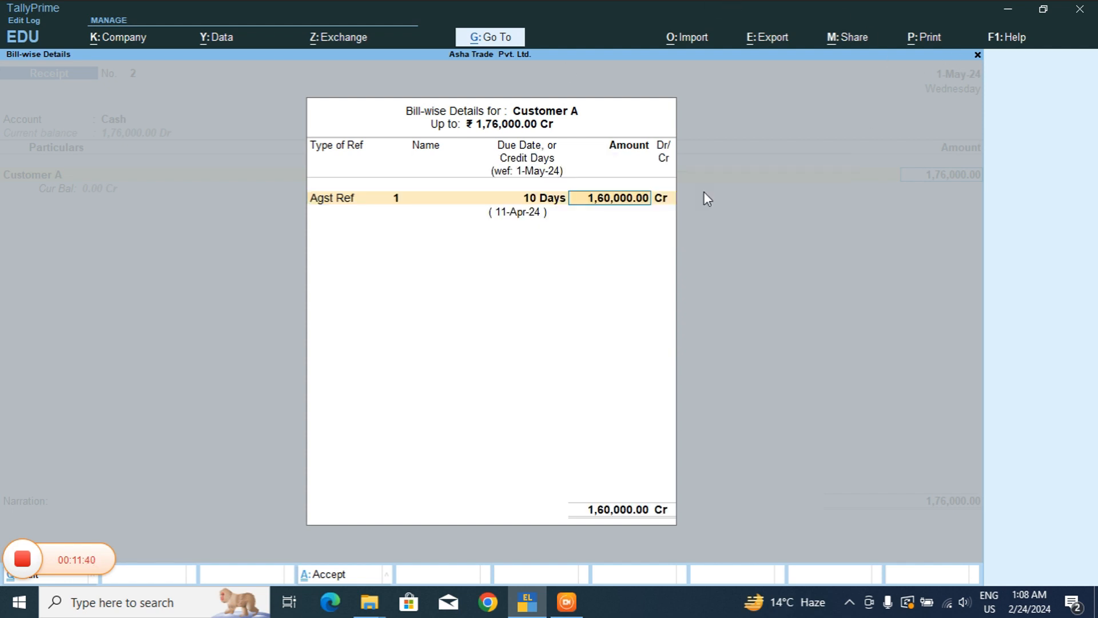
{"action": "key", "text": "Return"}
{"action": "key", "text": "Return"}
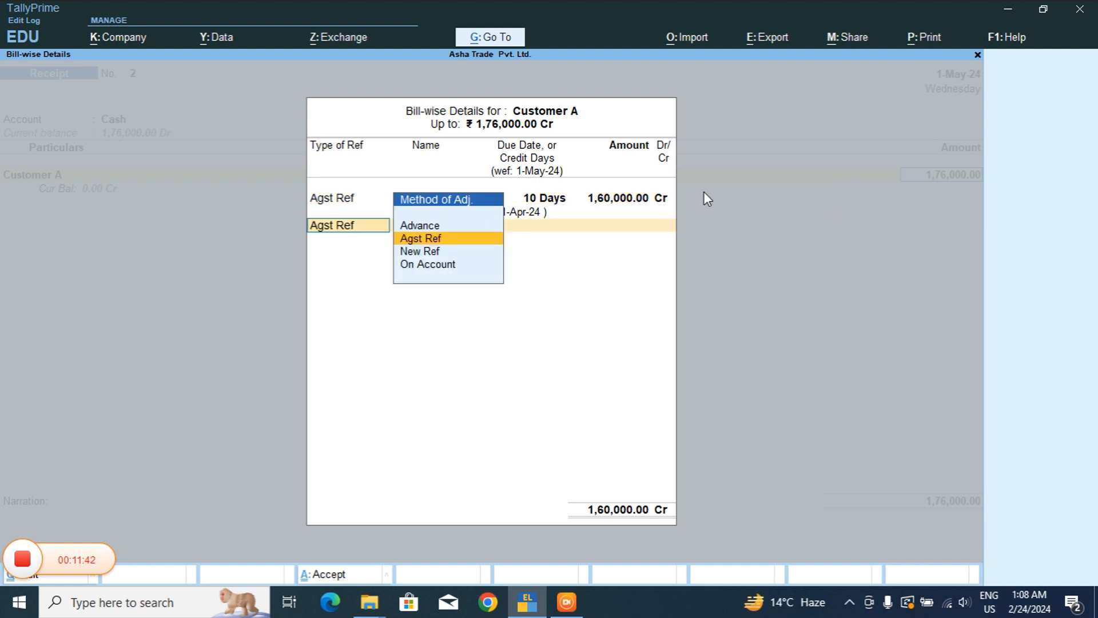
{"action": "key", "text": "Return"}
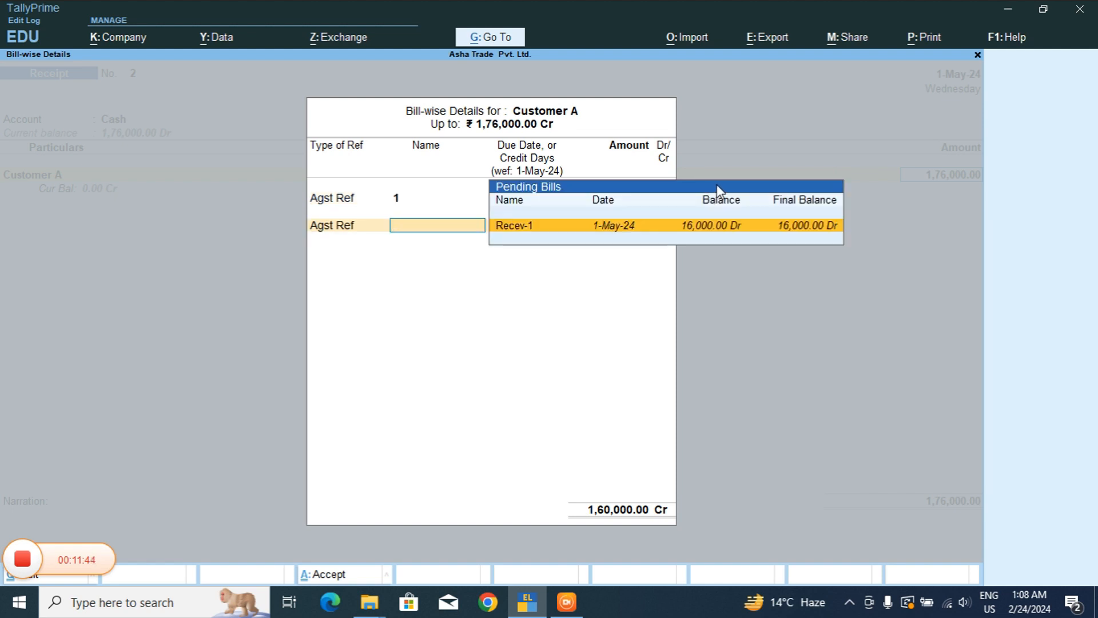
{"action": "key", "text": "Return"}
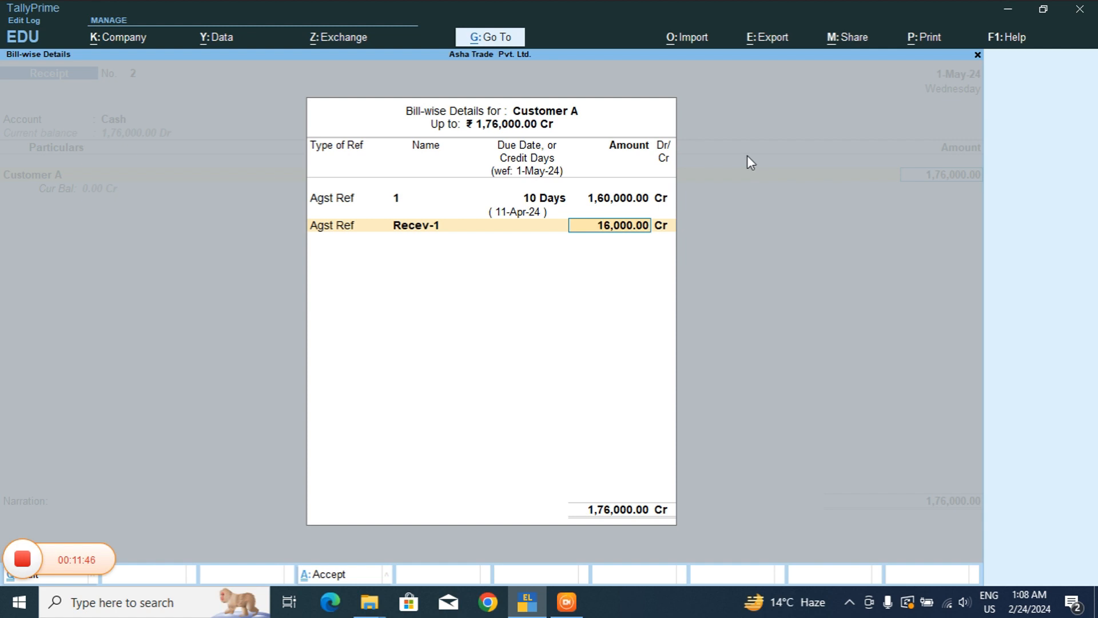
{"action": "key", "text": "Return"}
{"action": "key", "text": "Return"}
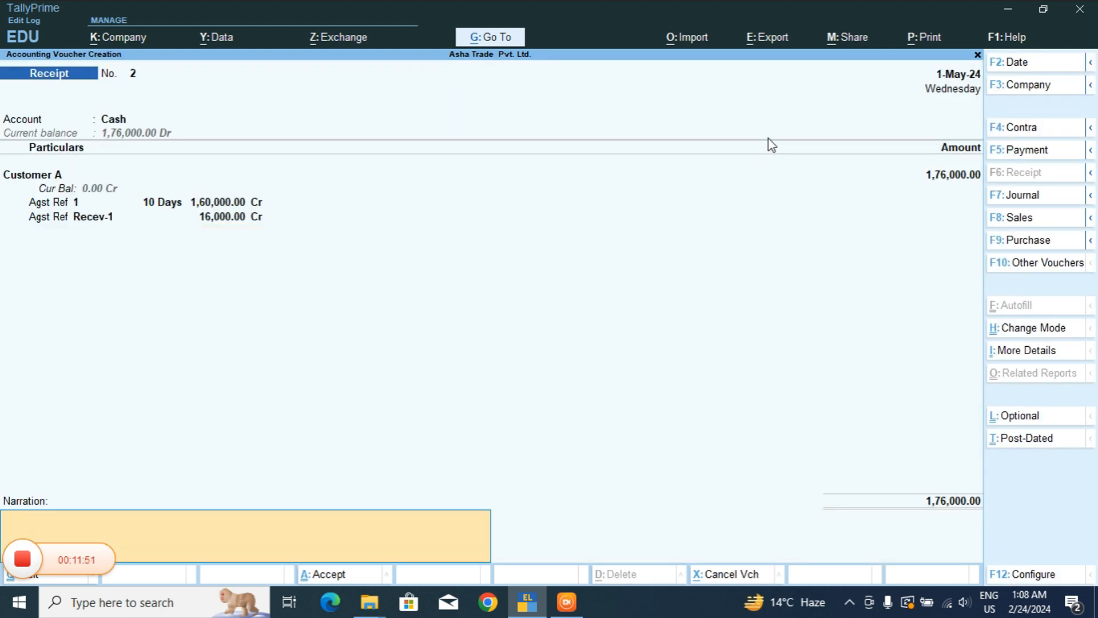
Save the receipt voucher without a narration and return to the Gateway of Tally.
{"action": "key", "text": "Return"}
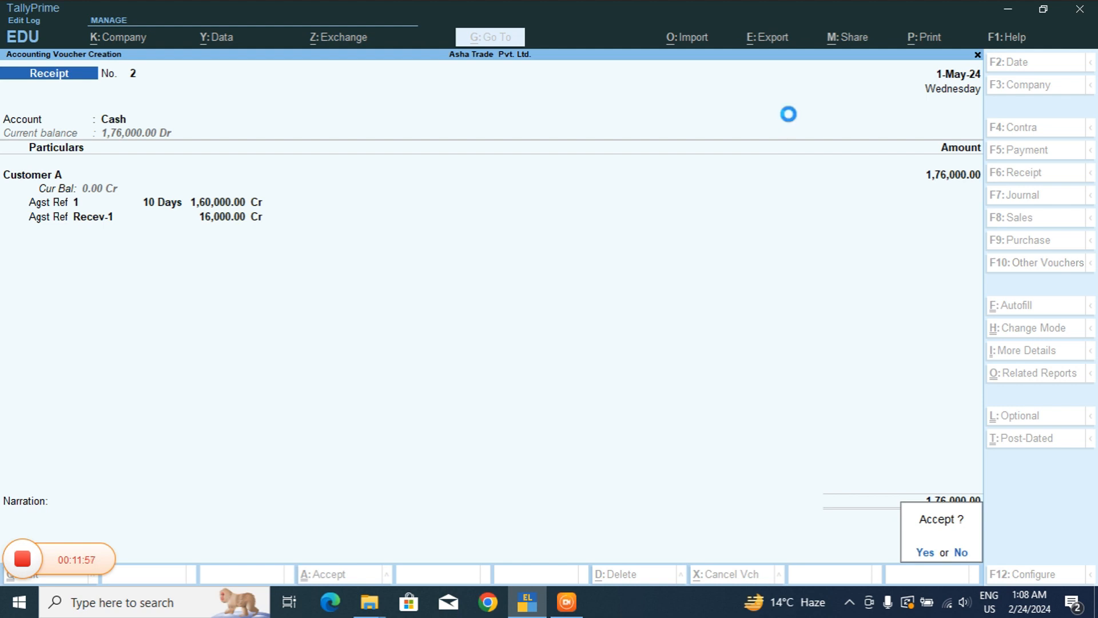
{"action": "key", "text": "Return"}
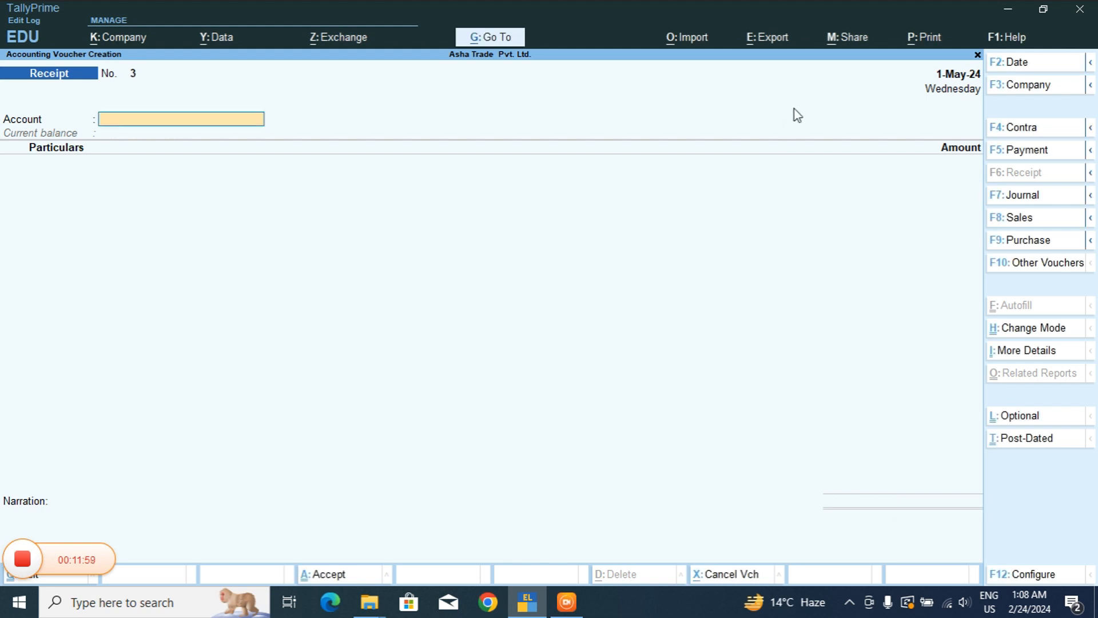
{"action": "key", "text": "Escape"}
{"action": "key", "text": "Return"}
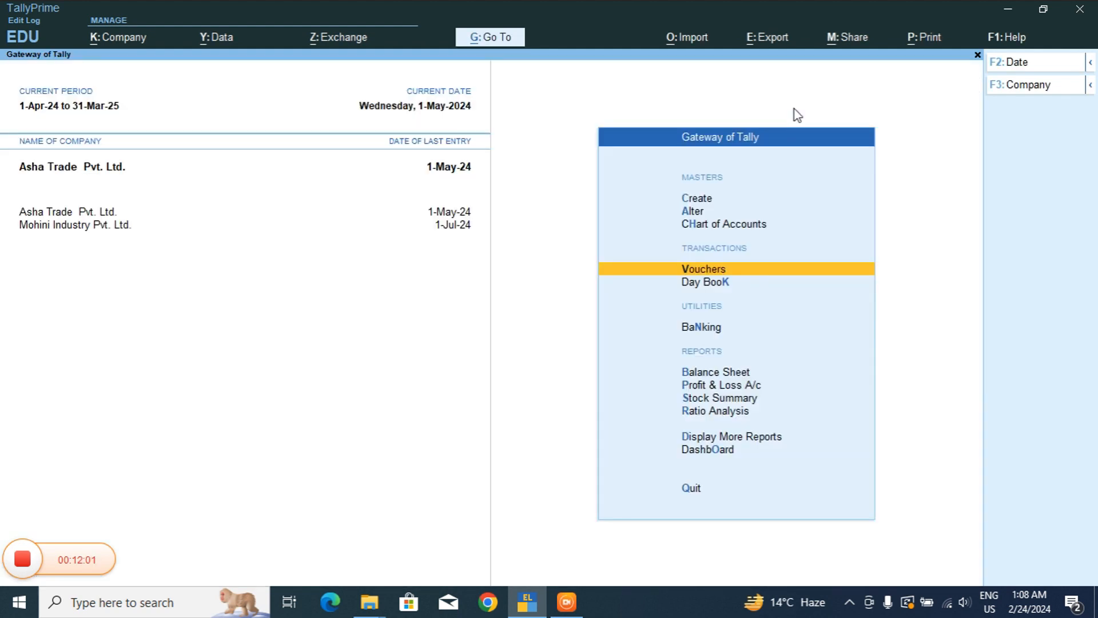